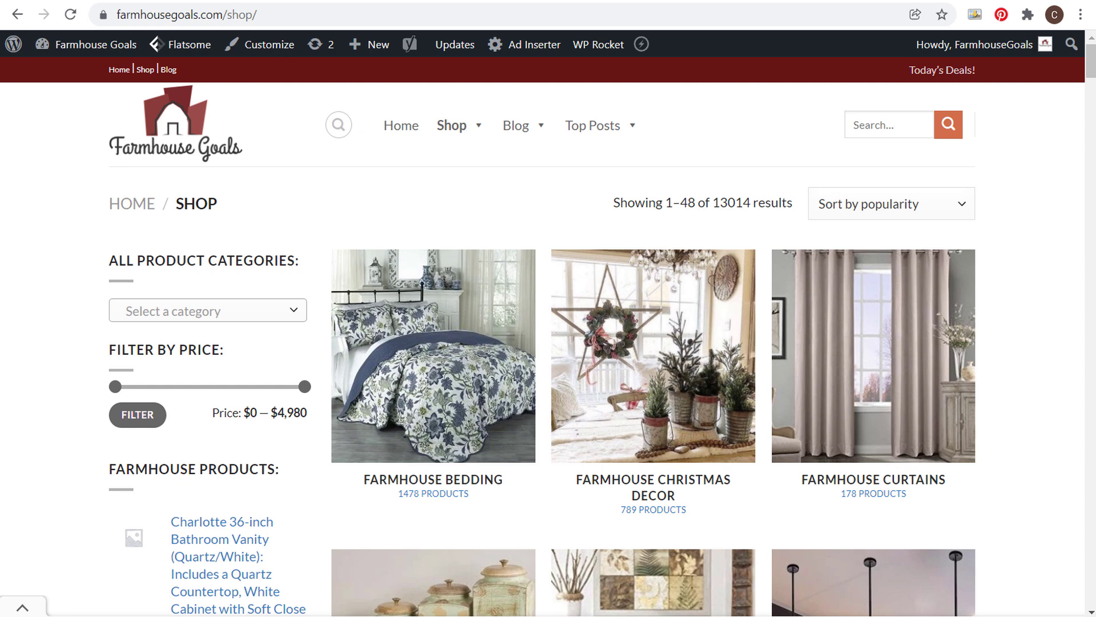
# View the Semrush and SpyFu home pages, ending on Moz Pro's True Competitor page.
pyautogui.click(18, 14)
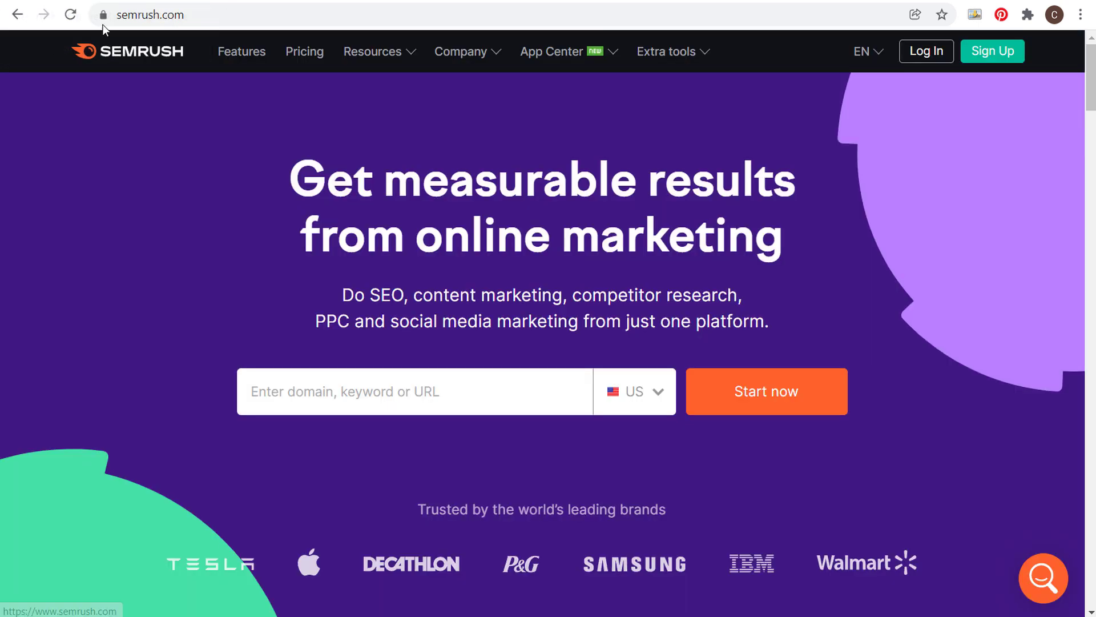
pyautogui.hotkey('alt', 'Left')
pyautogui.hotkey('alt', 'Left')
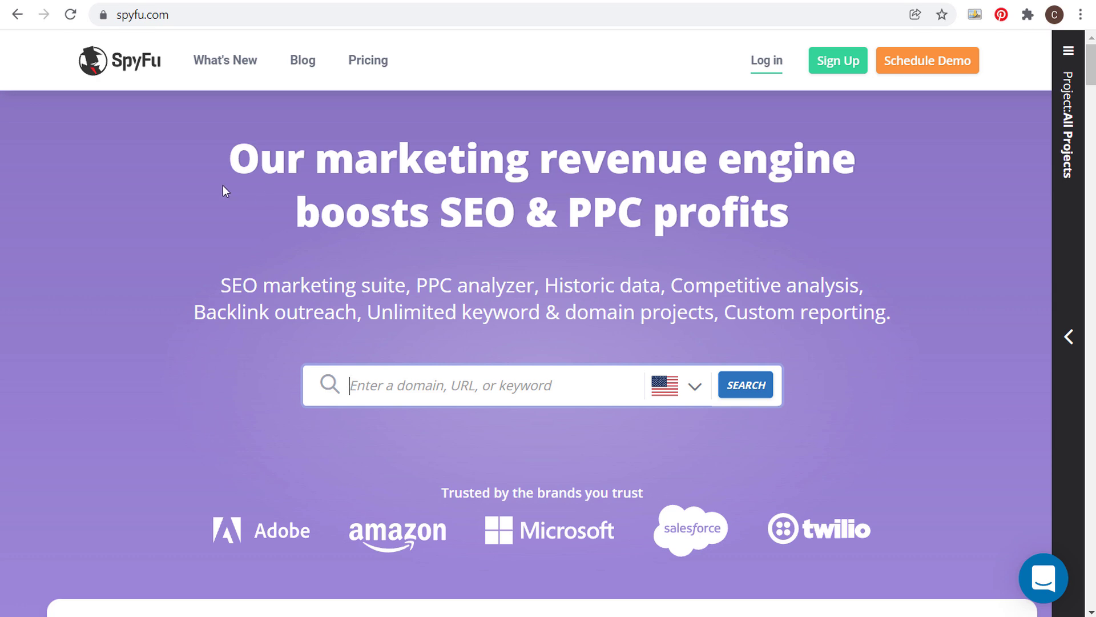
pyautogui.click(184, 1)
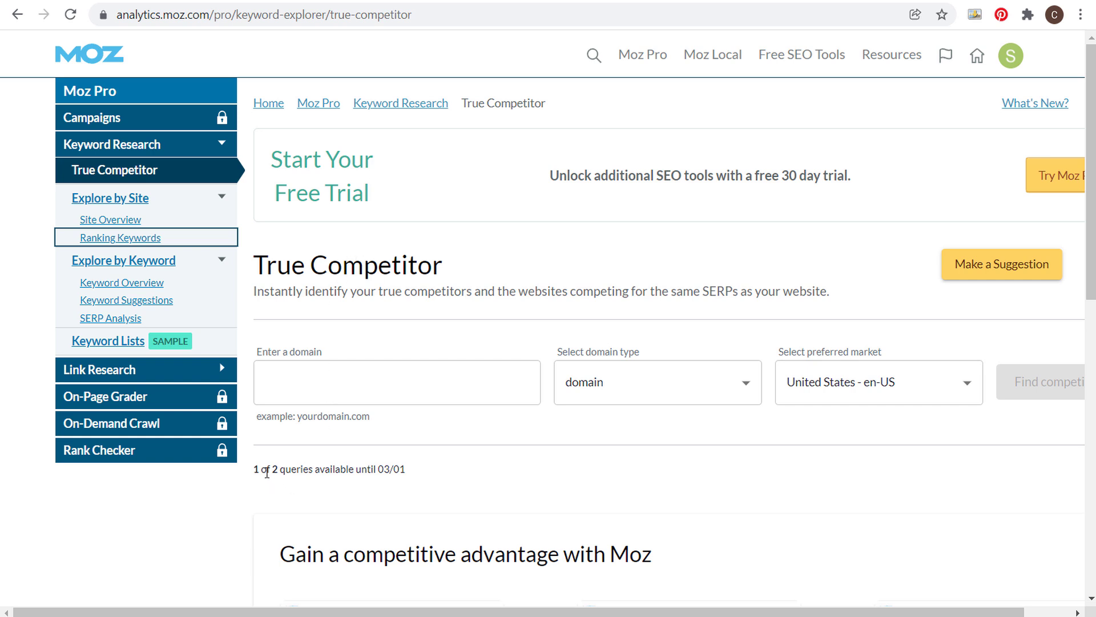
# Check the available query allowance and find competitors for the domain farmhousegoals.com in the United States - en-US market.
pyautogui.moveTo(254, 469); pyautogui.dragTo(435, 472)
pyautogui.click(436, 473)
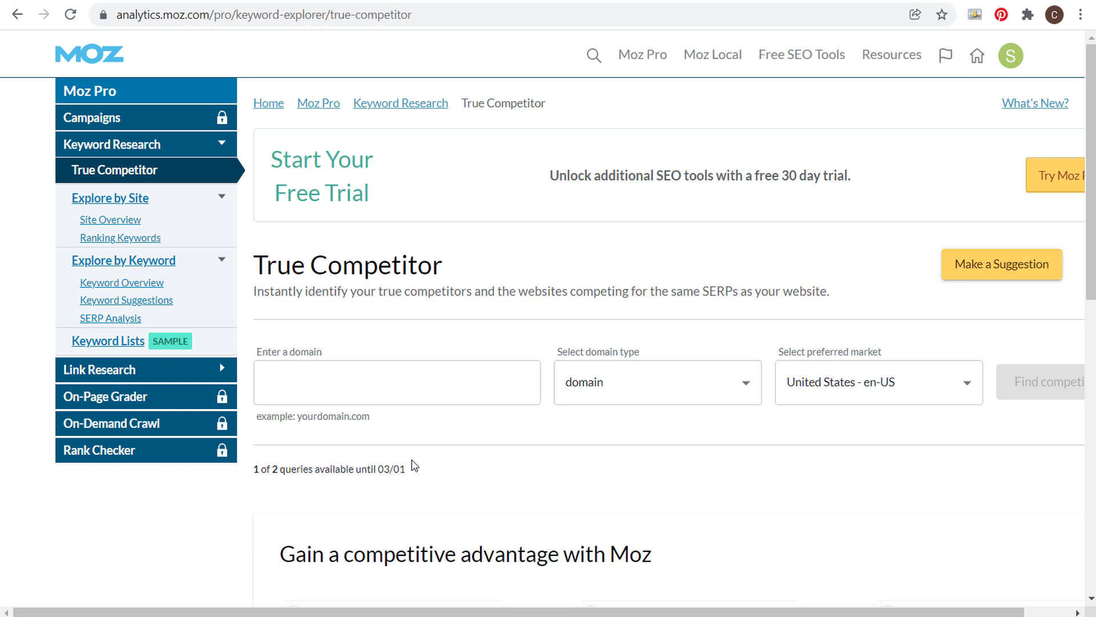
pyautogui.click(448, 398)
pyautogui.click(277, 379)
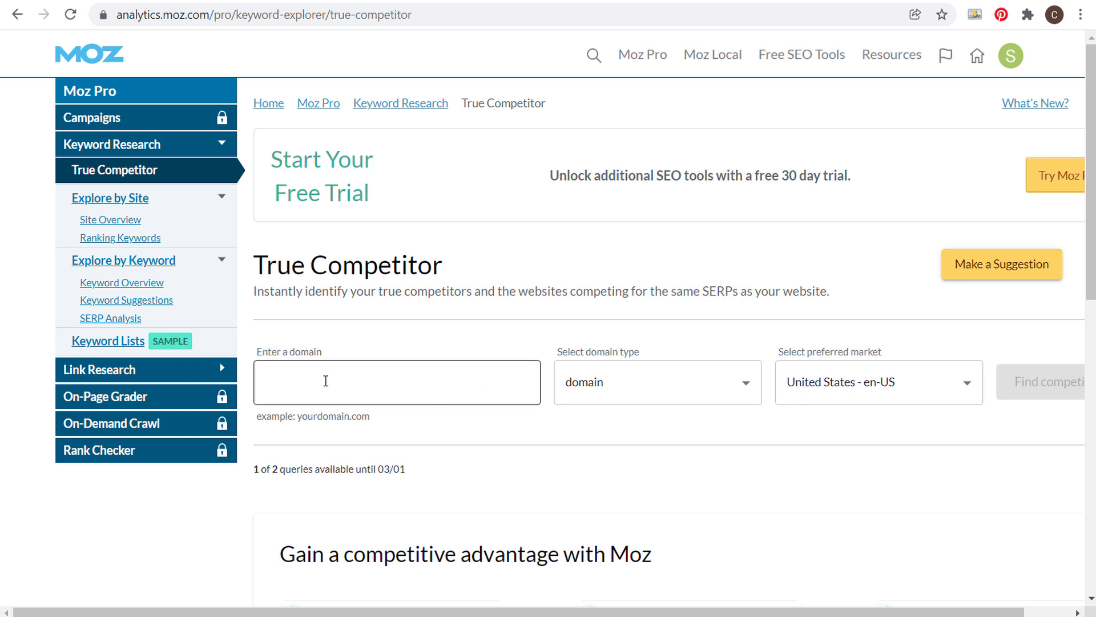
pyautogui.write('farmhousegoals.com')
pyautogui.click(1041, 390)
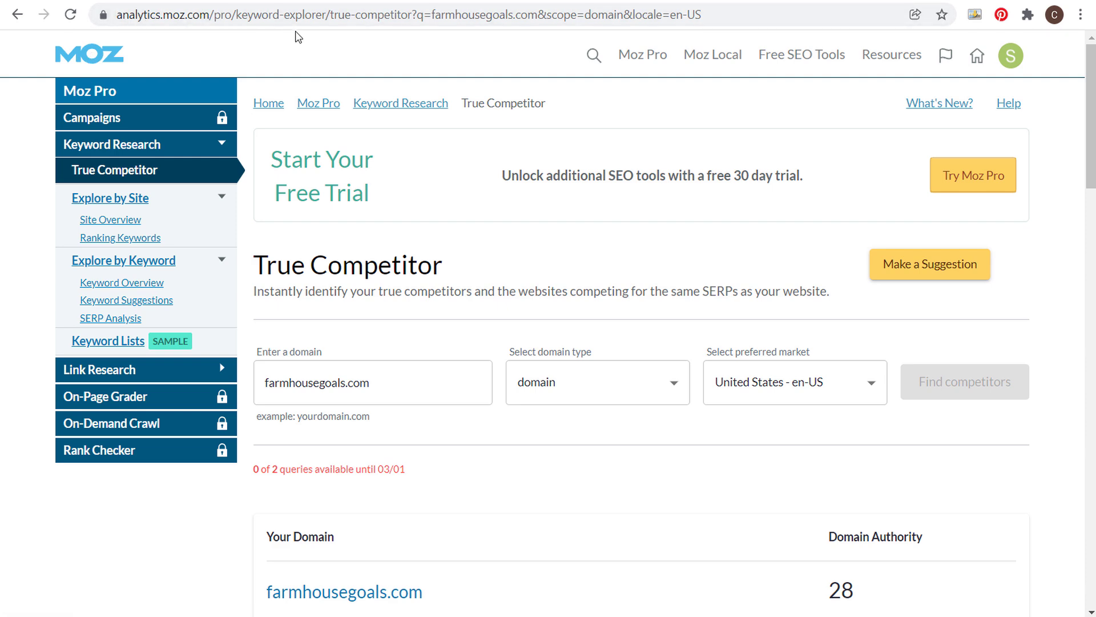
# Examine the top 25 competitors of farmhousegoals.com, comparing their domain authority, overlap and rivalry.
pyautogui.scroll(-4, 568, 318)
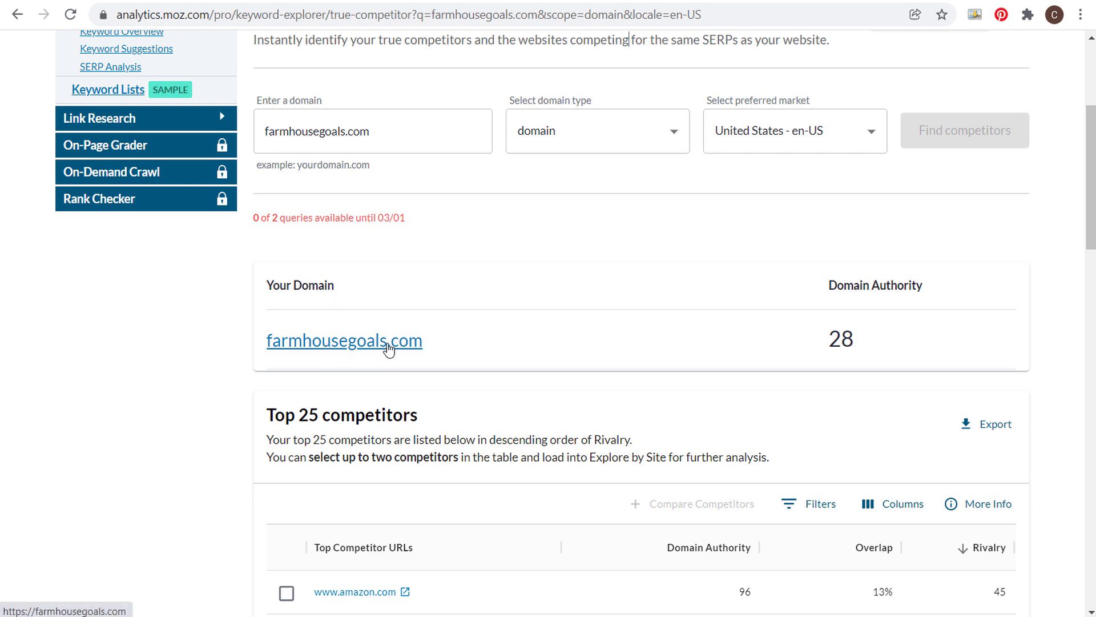
pyautogui.scroll(-5, 251, 380)
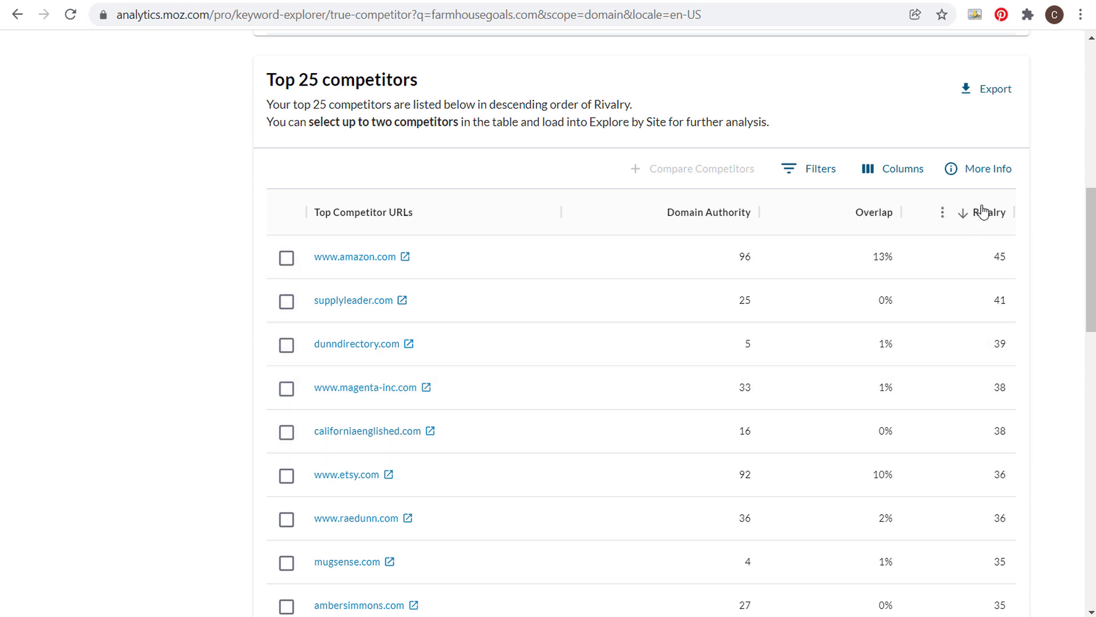
pyautogui.scroll(-3, 653, 323)
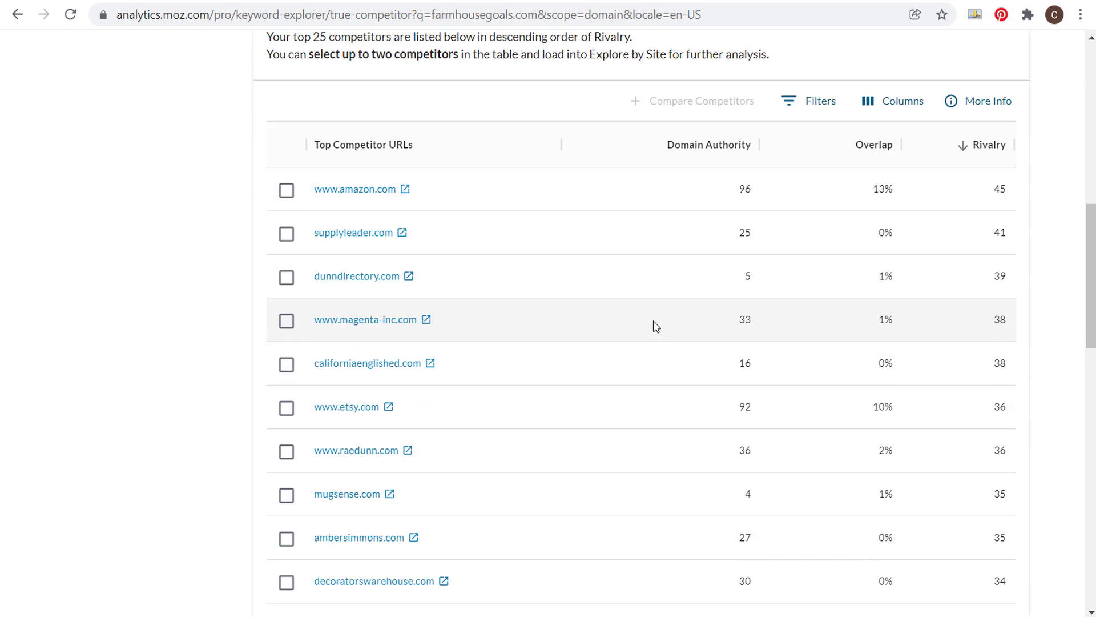
pyautogui.scroll(-2, 625, 313)
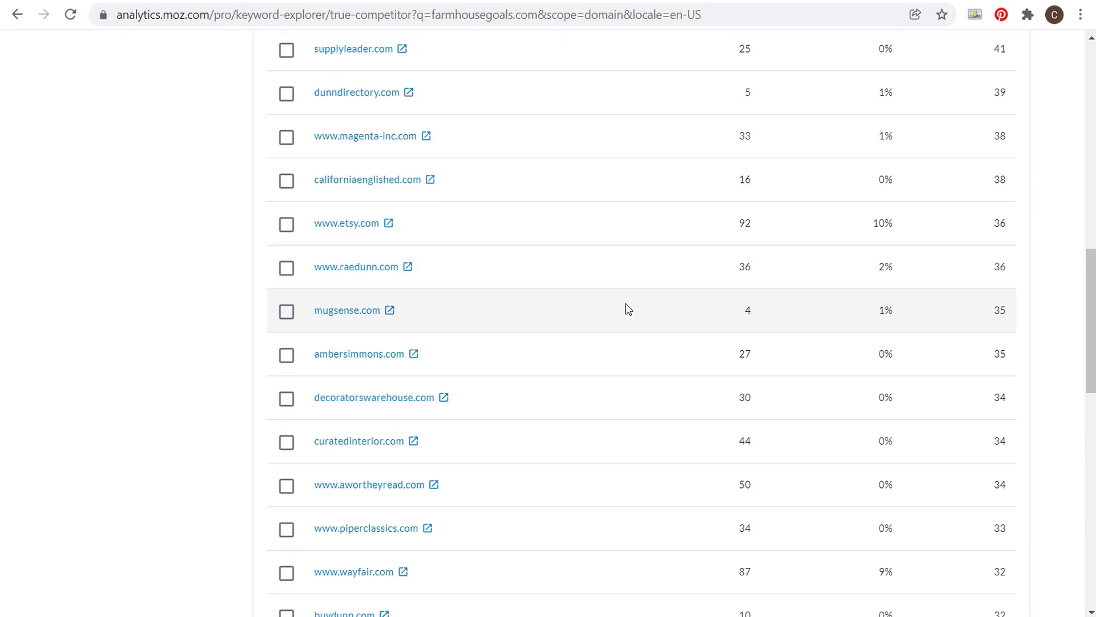
pyautogui.scroll(-3, 628, 314)
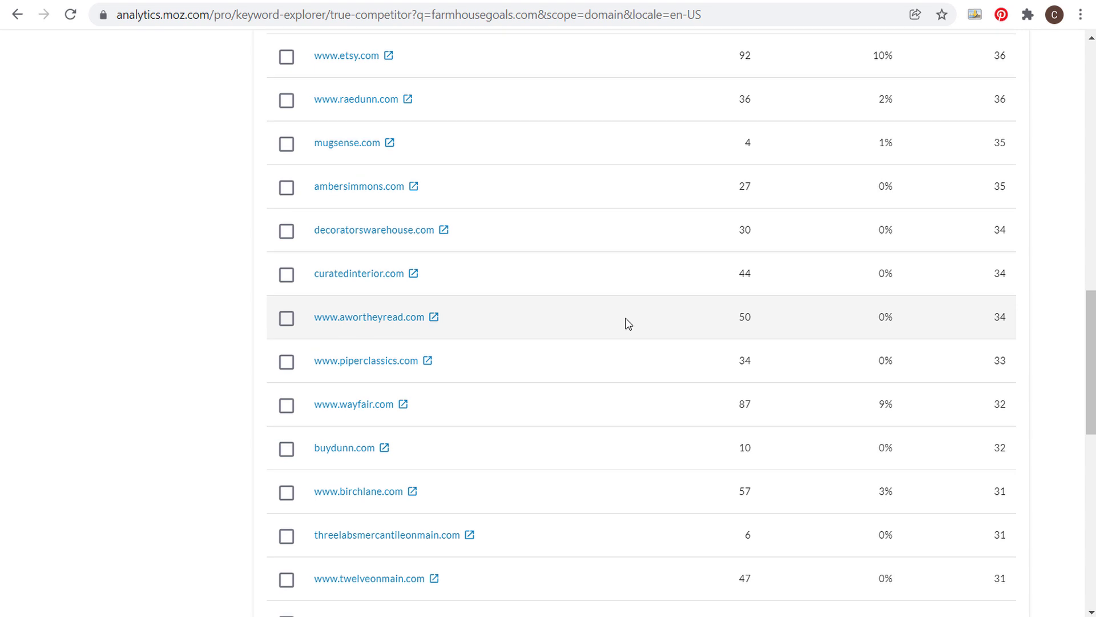
pyautogui.scroll(-2, 629, 330)
pyautogui.scroll(-2, 629, 328)
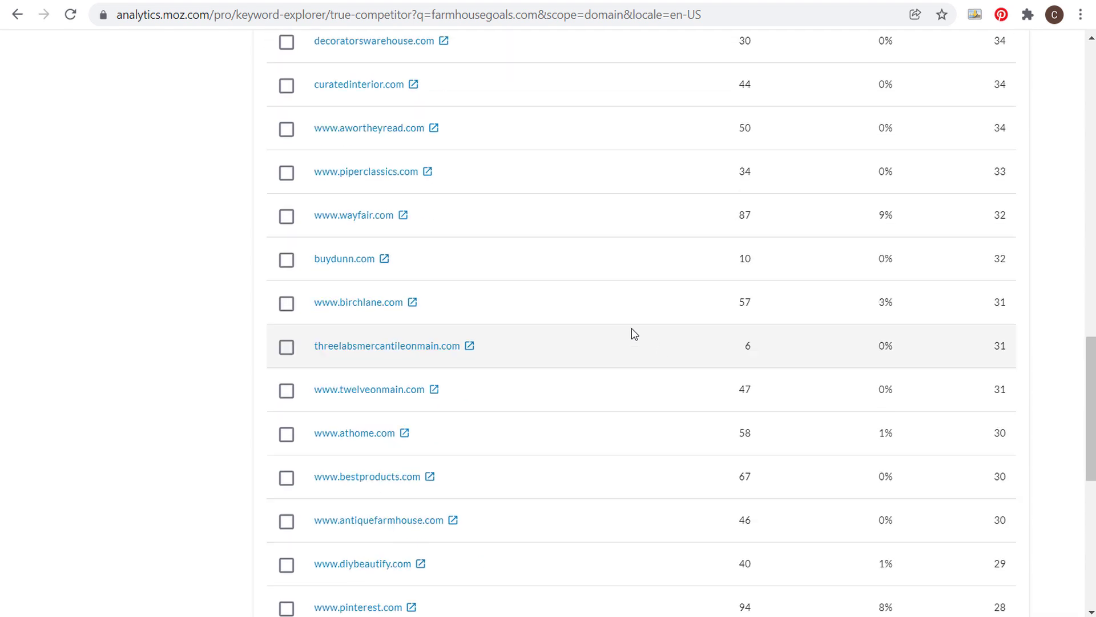
pyautogui.scroll(-1, 617, 348)
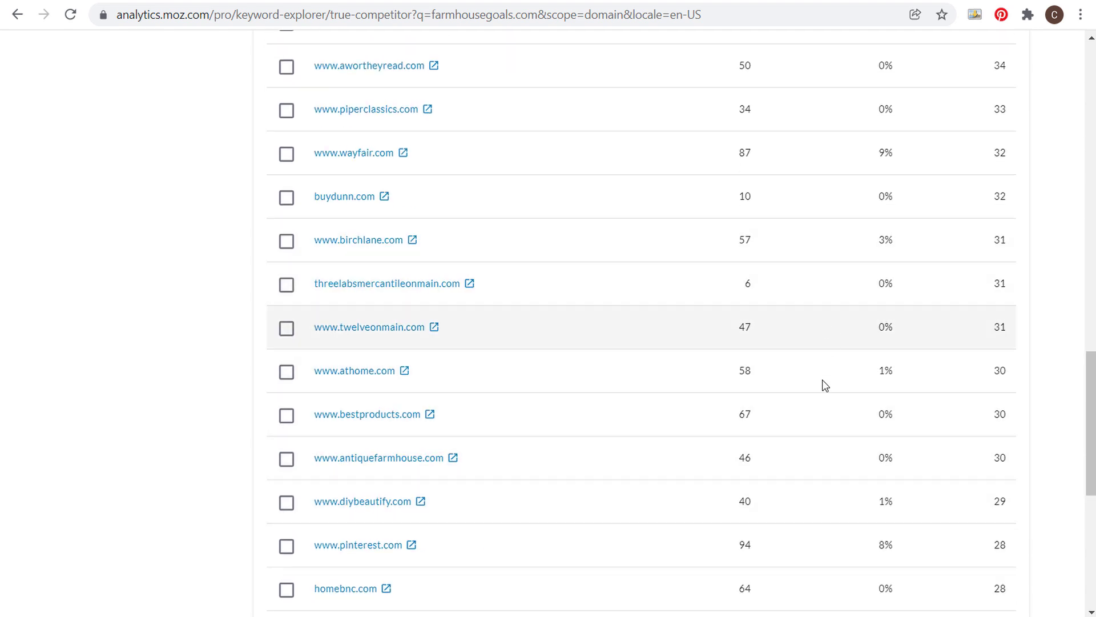
pyautogui.scroll(6, 774, 434)
pyautogui.scroll(6, 780, 409)
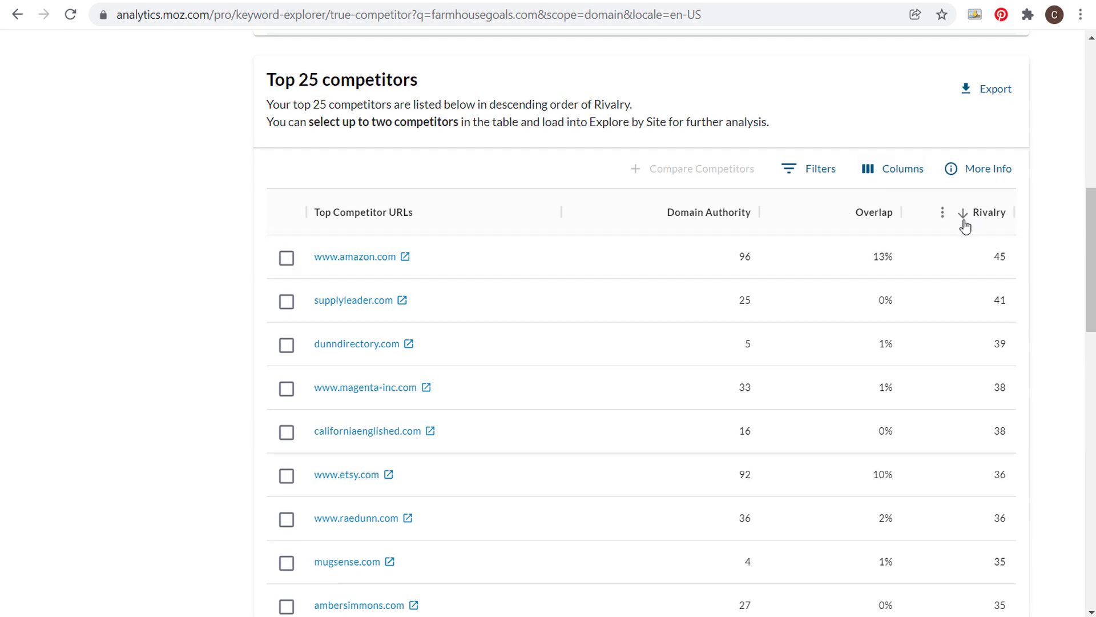
pyautogui.scroll(-12, 811, 302)
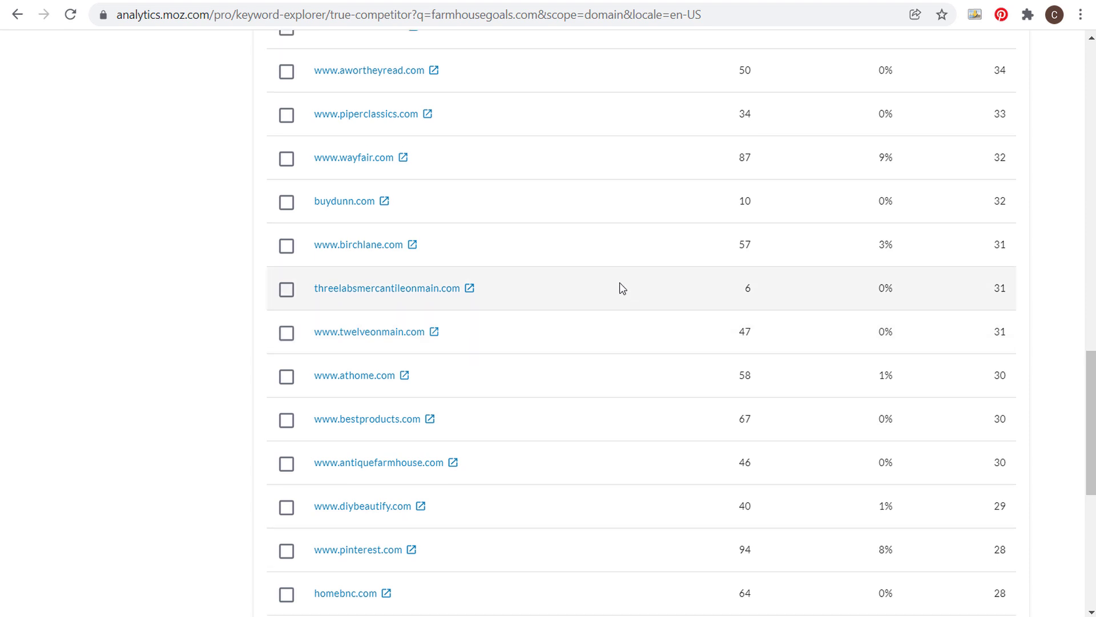
pyautogui.scroll(12, 619, 286)
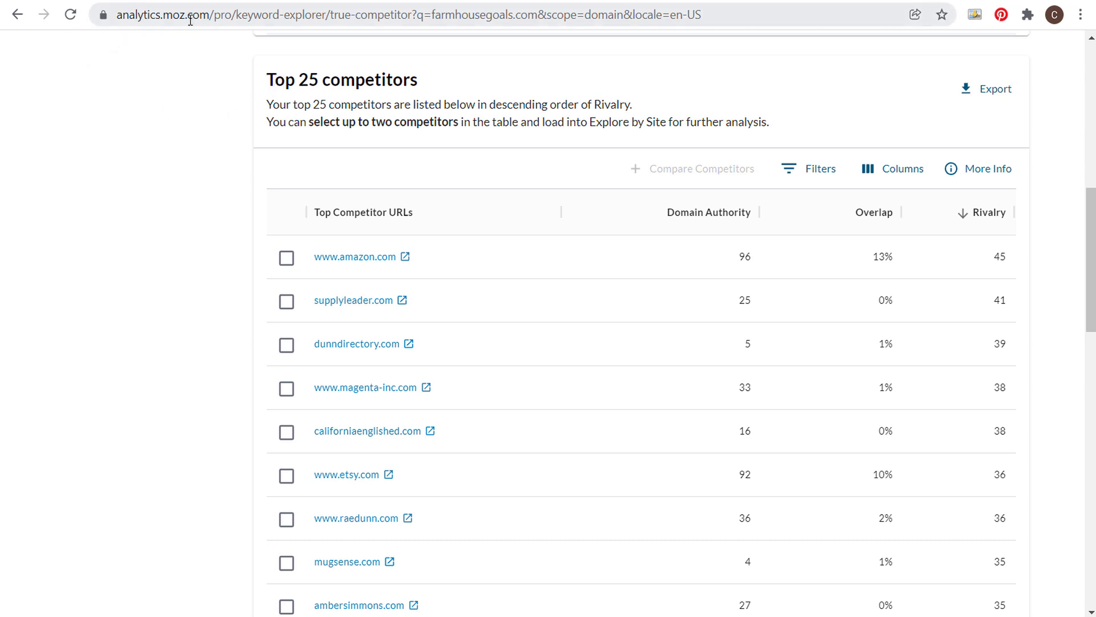
# Look over the Google results for "farmhouse furniture" and return to Moz's competitor list to find sites appearing in both.
pyautogui.hotkey('ctrl', 'Tab')
pyautogui.scroll(2, 91, 177)
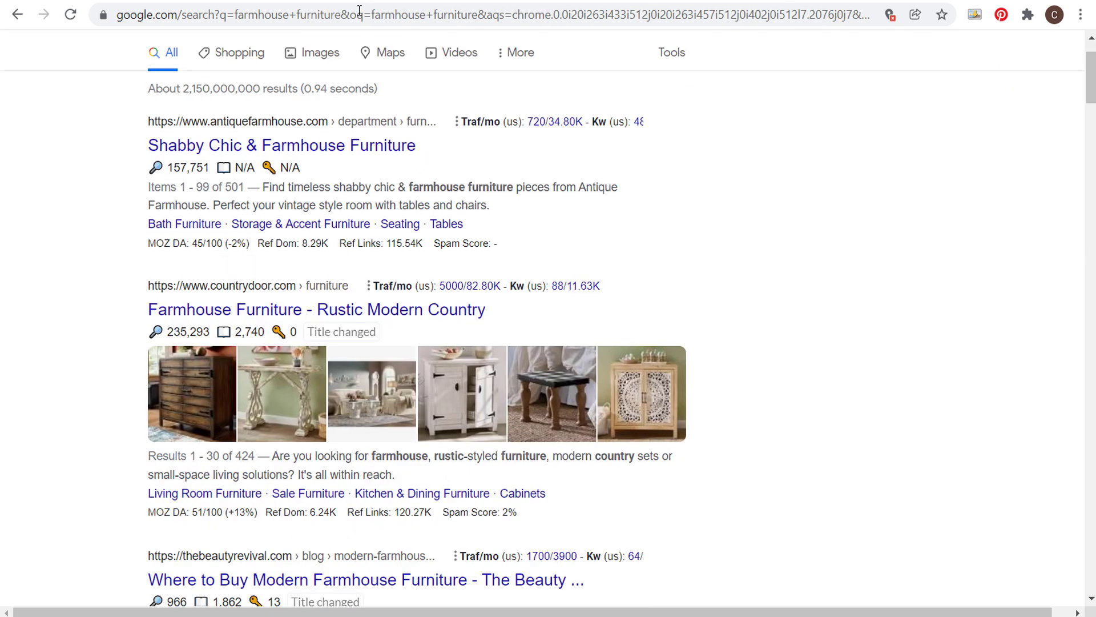
pyautogui.scroll(2, 276, 117)
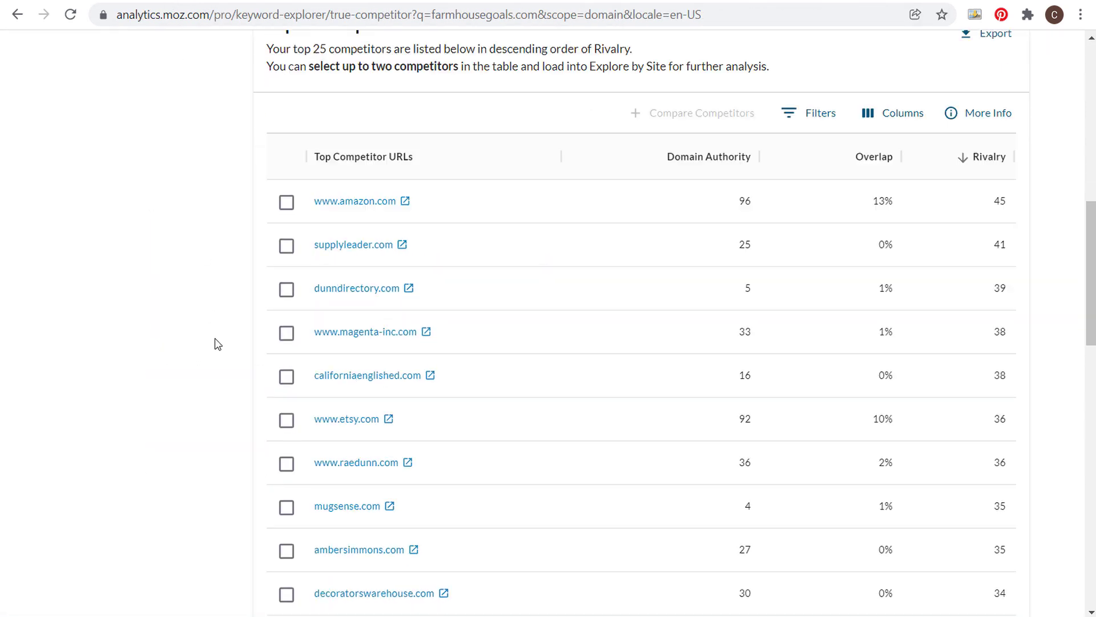
pyautogui.scroll(-12, 218, 343)
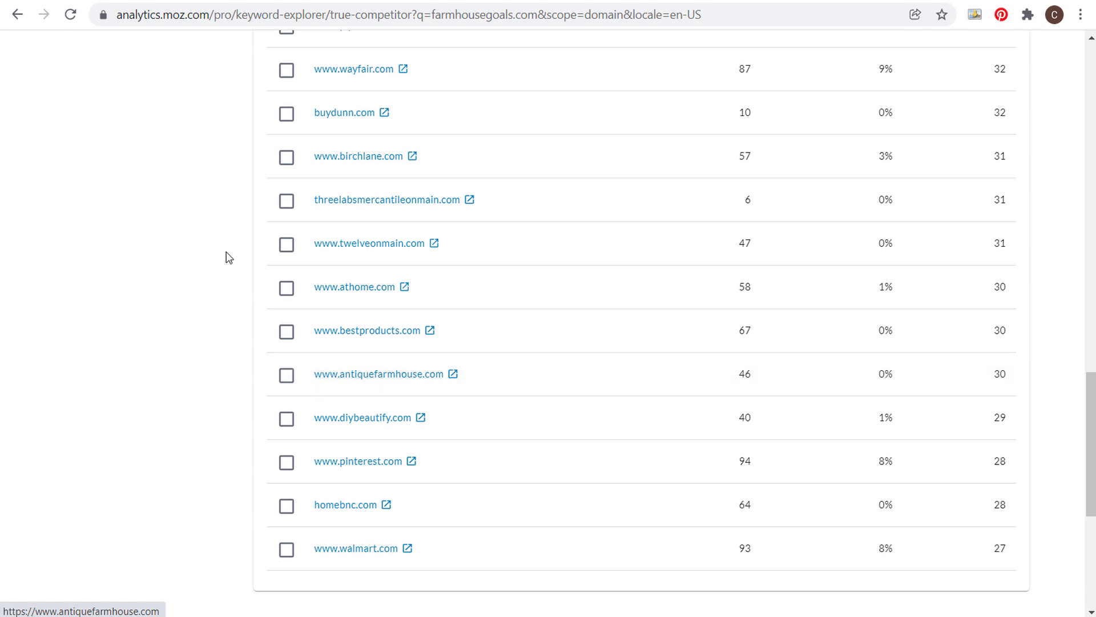
pyautogui.click(238, 2)
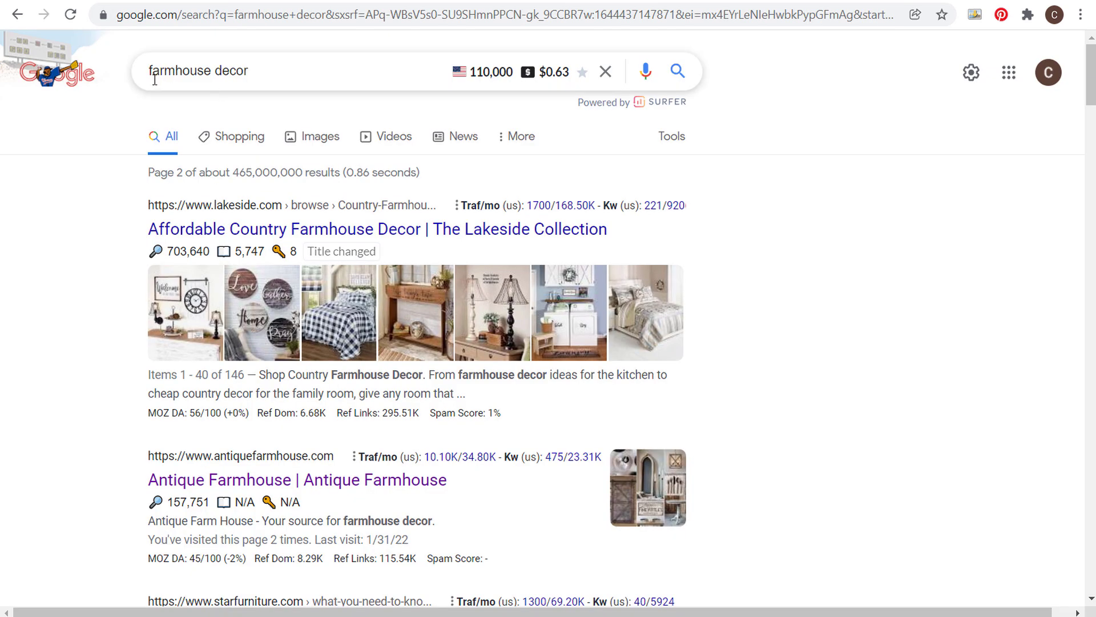
pyautogui.scroll(-3, 103, 282)
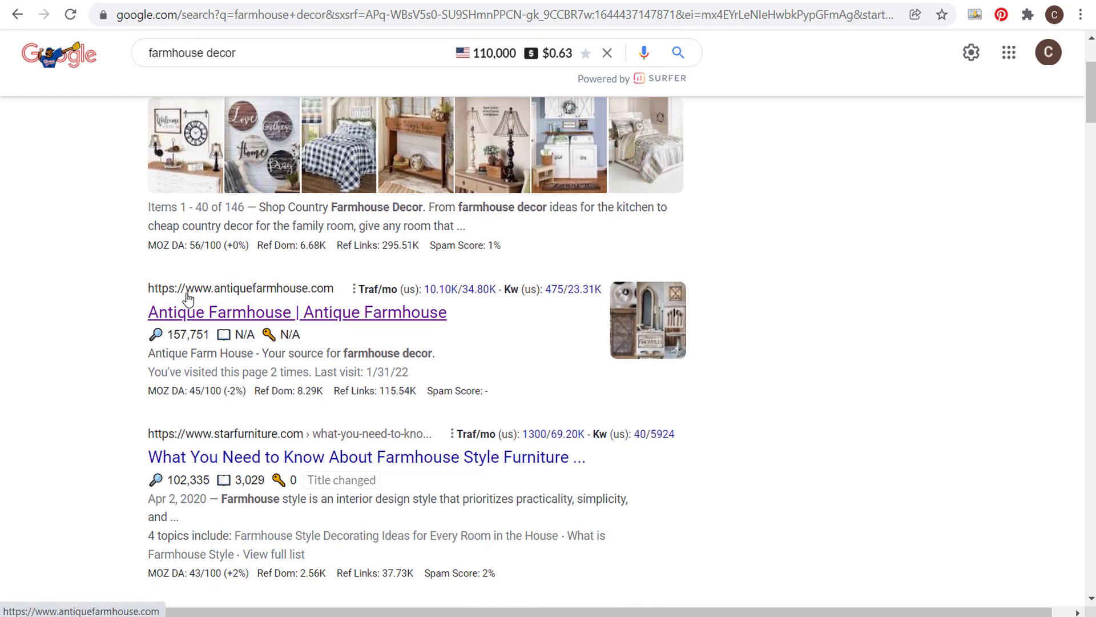
pyautogui.moveTo(438, 292)
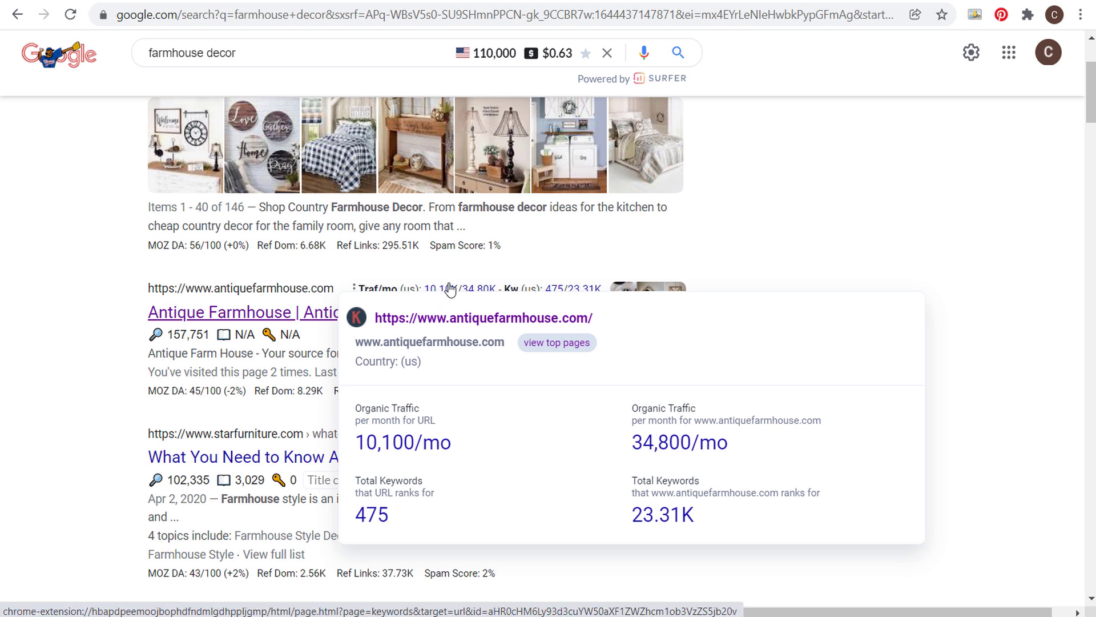
pyautogui.click(557, 343)
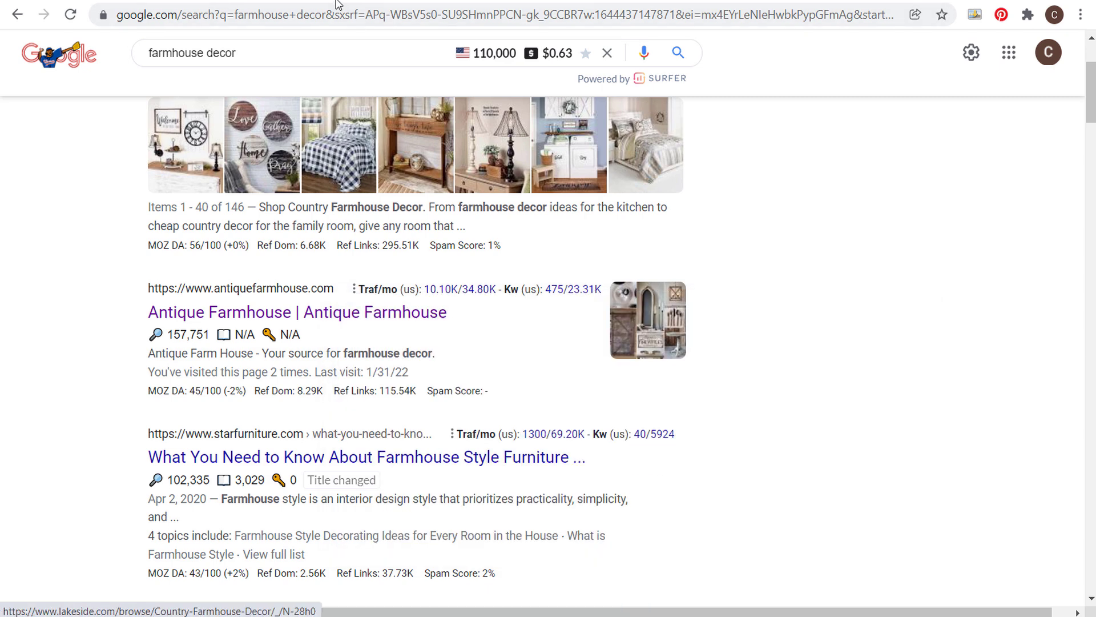
pyautogui.scroll(4, 447, 153)
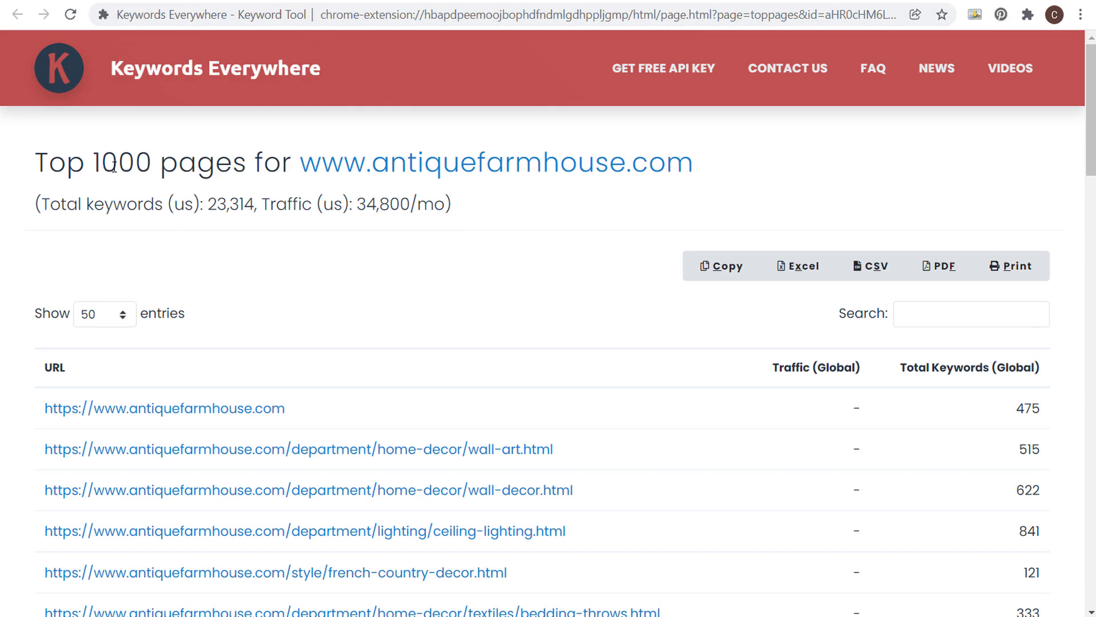
pyautogui.moveTo(60, 164); pyautogui.dragTo(197, 166)
pyautogui.click(216, 163)
pyautogui.scroll(-6, 573, 301)
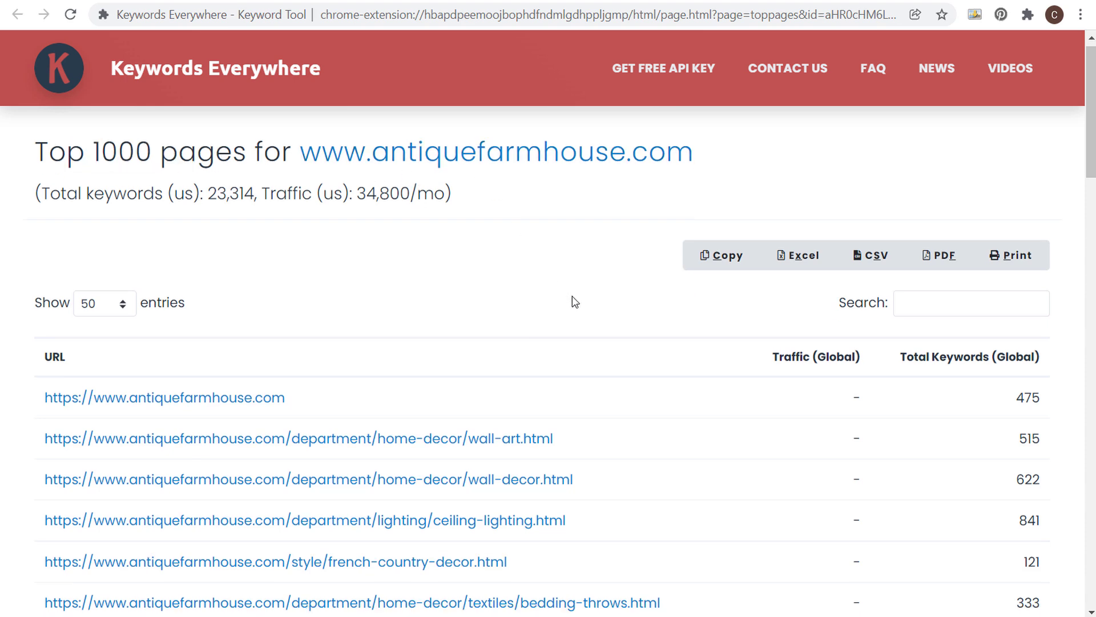
pyautogui.scroll(-2, 691, 279)
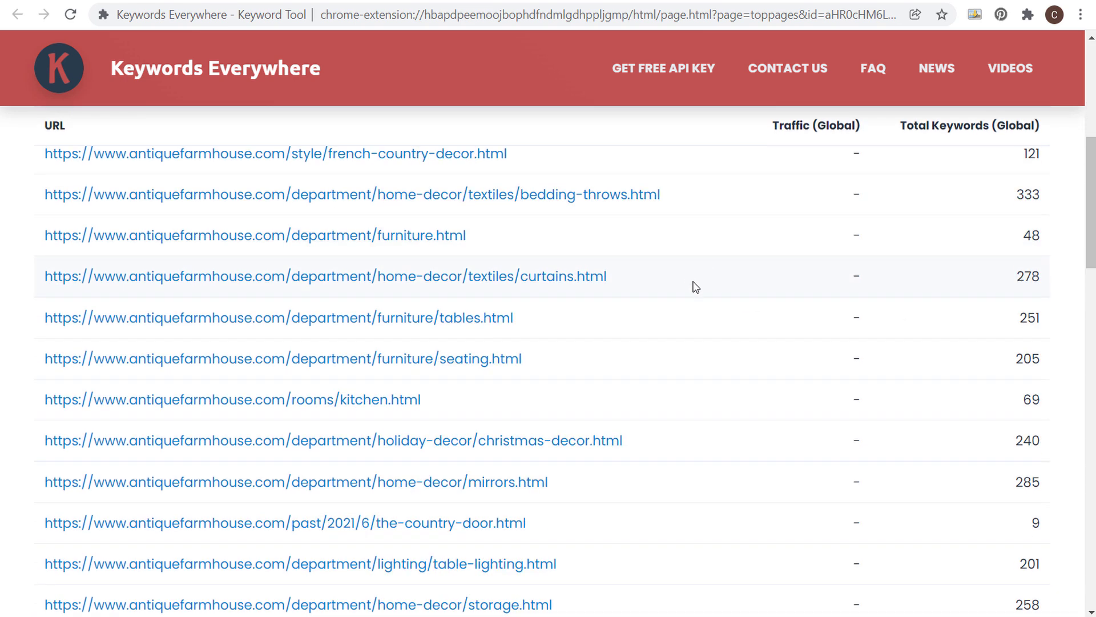
pyautogui.scroll(-2, 691, 290)
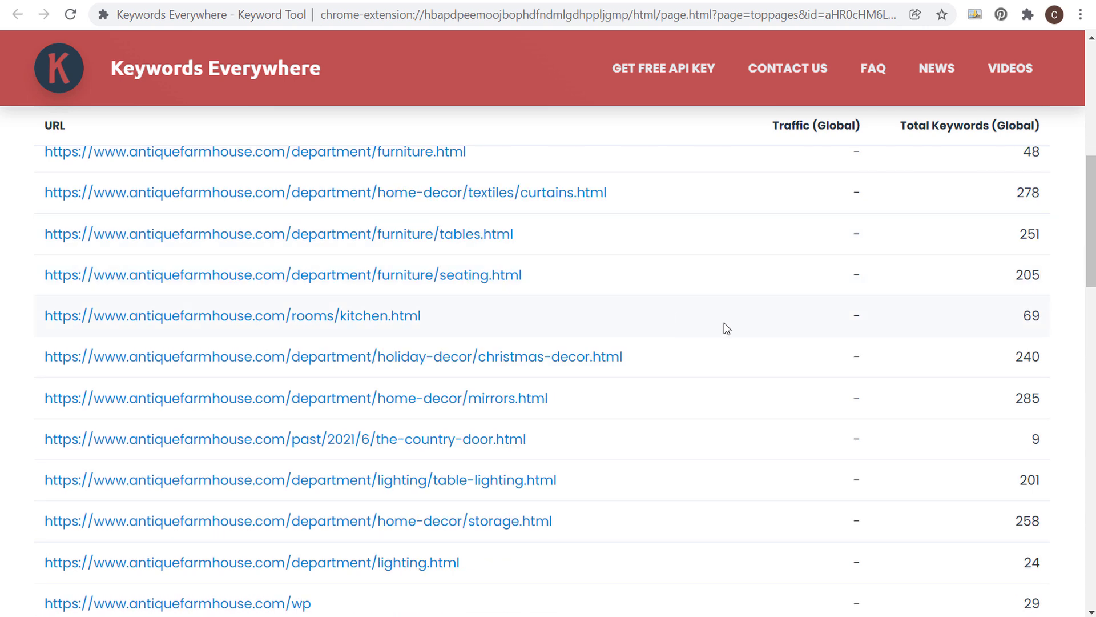
pyautogui.scroll(-2, 727, 314)
pyautogui.scroll(8, 986, 297)
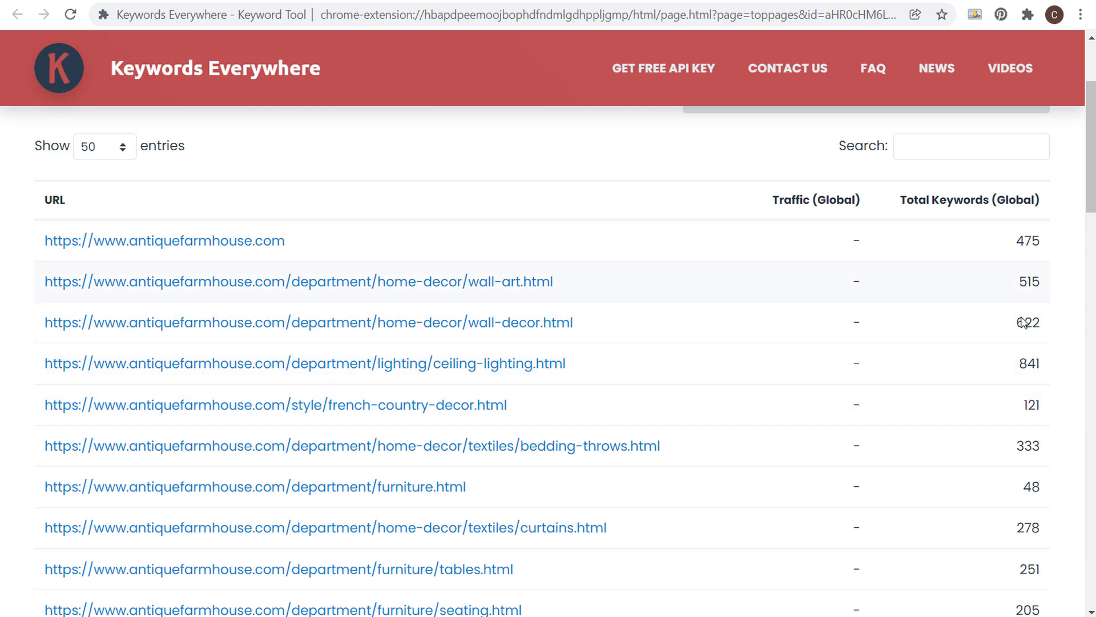
pyautogui.scroll(-8, 1025, 284)
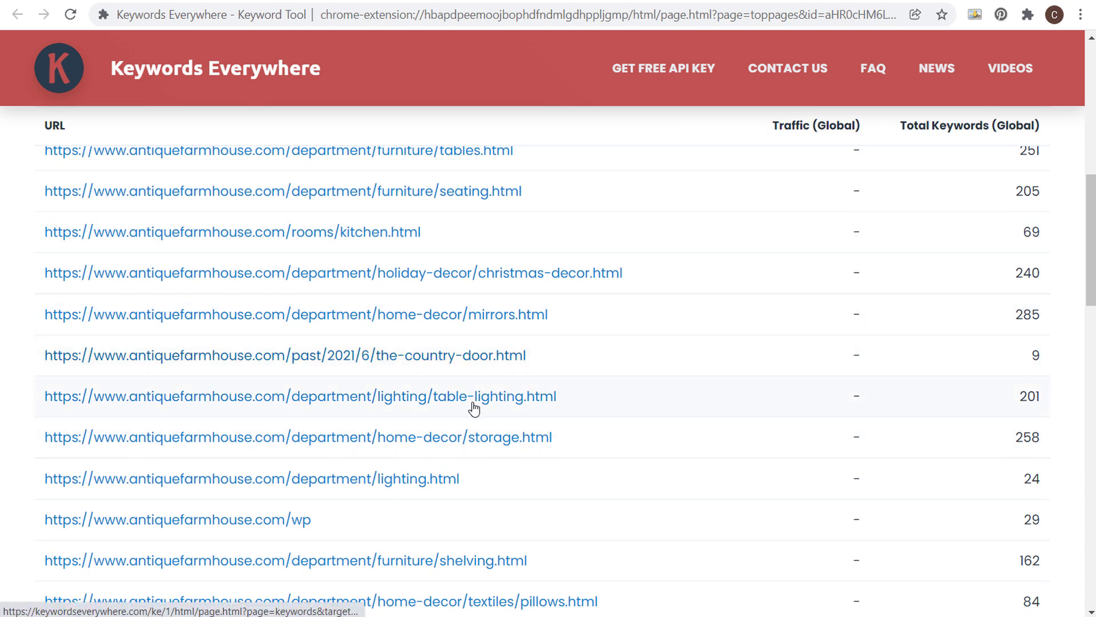
pyautogui.scroll(-3, 695, 420)
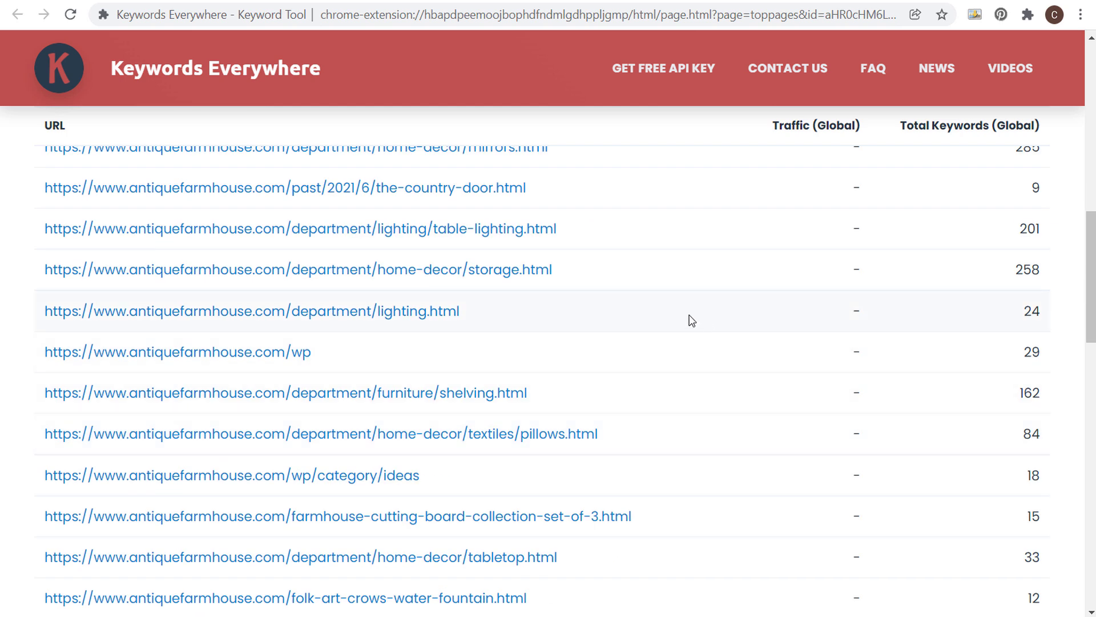
# Switch to the Ubersuggest traffic overview for antiquefarmhouse.com and review its key metrics, traffic chart and top SEO pages.
pyautogui.hotkey('ctrl', 'w')
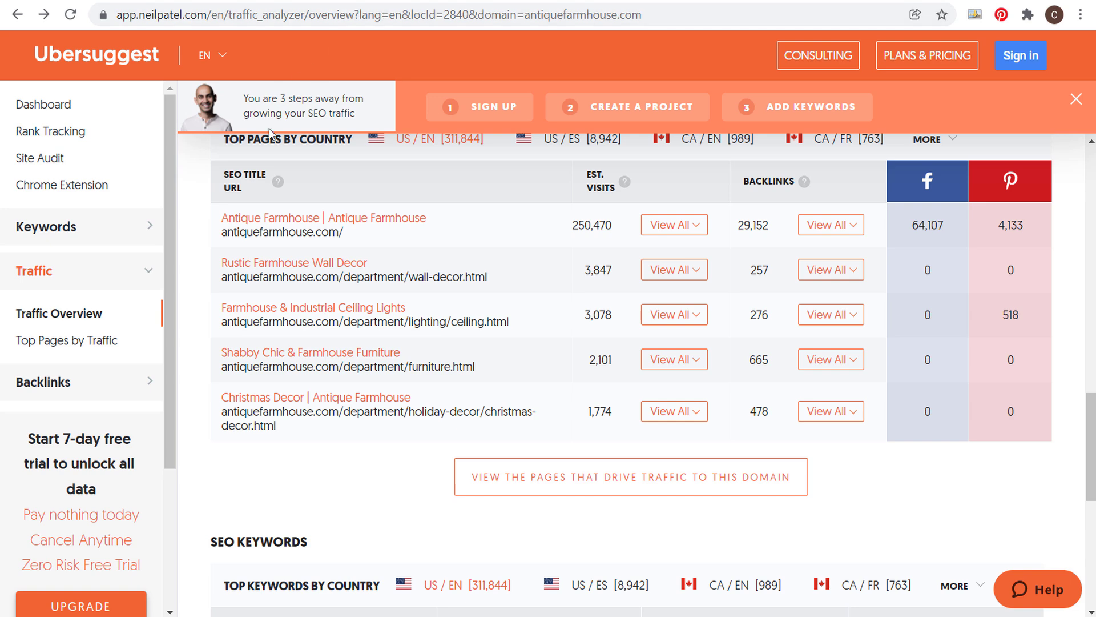
pyautogui.scroll(6, 294, 252)
pyautogui.scroll(5, 315, 245)
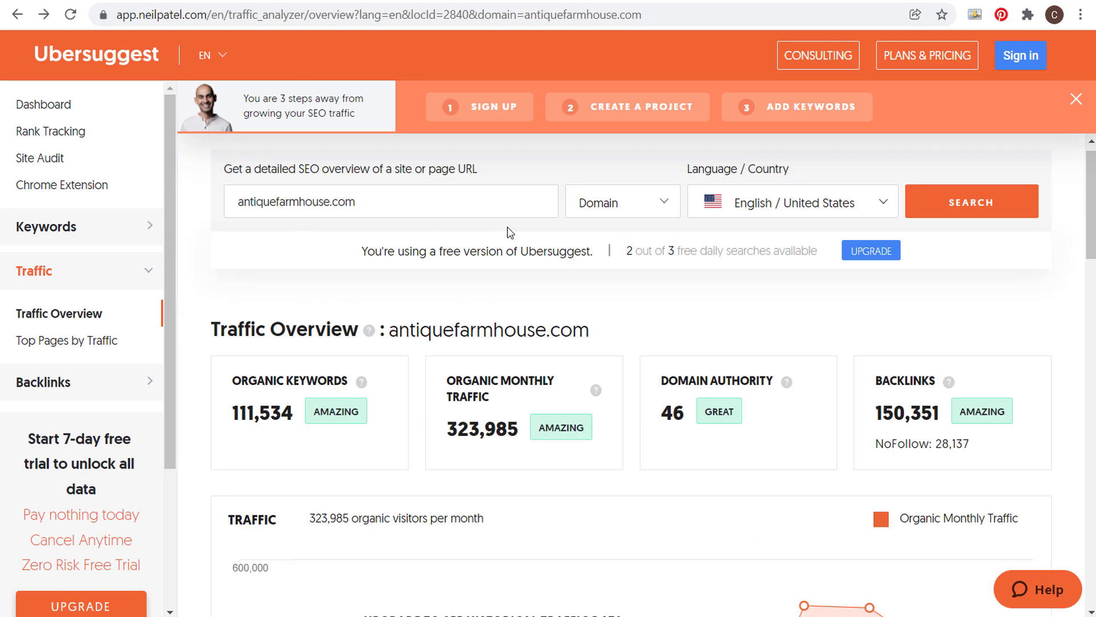
pyautogui.scroll(-4, 549, 249)
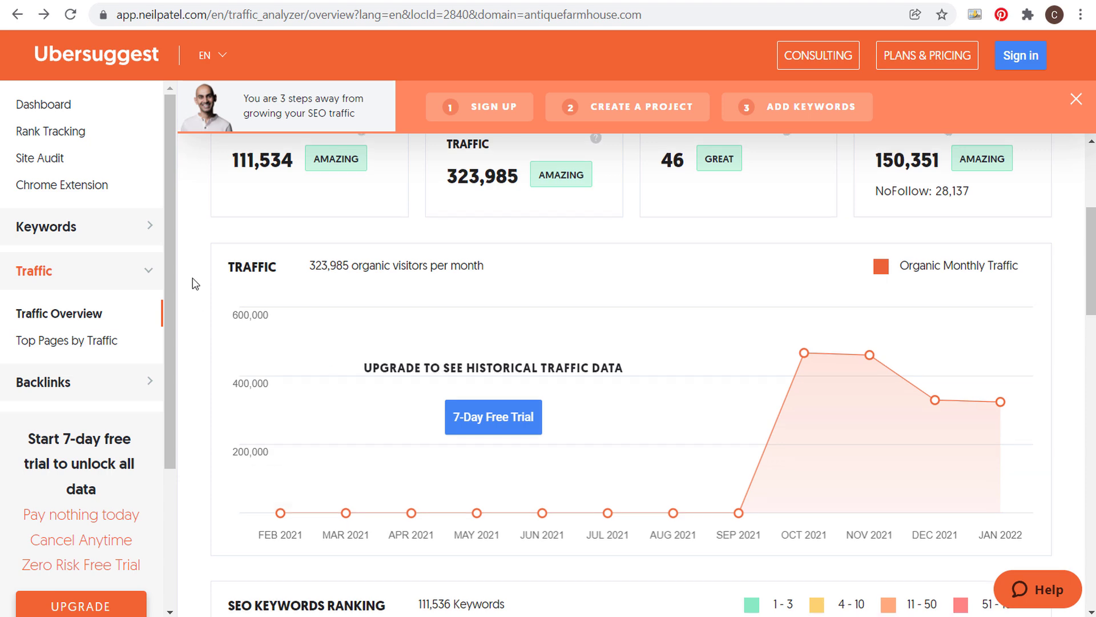
pyautogui.scroll(-9, 193, 269)
pyautogui.scroll(-3, 194, 271)
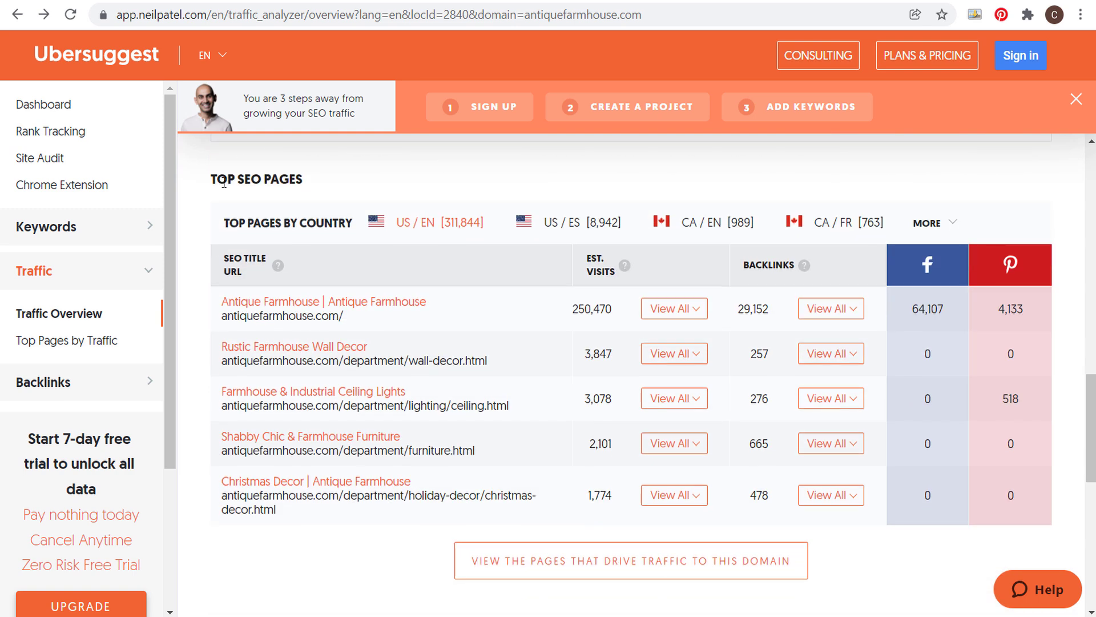
pyautogui.scroll(-2, 301, 258)
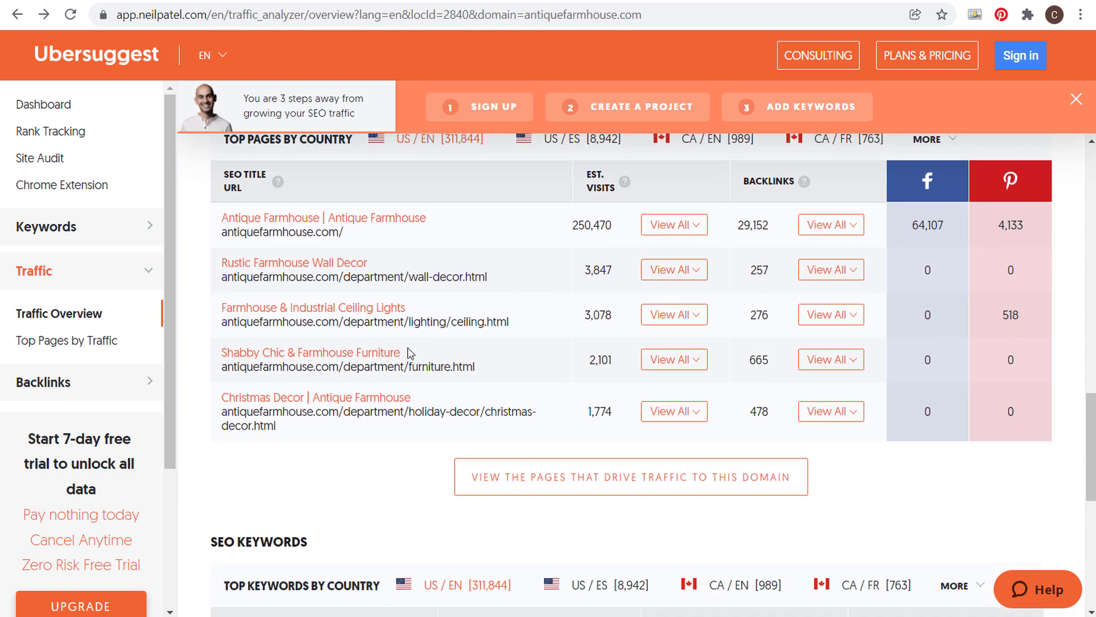
# Open Ubersuggest's full list of top pages by traffic for antiquefarmhouse.com and review the pages' estimated visits and backlinks.
pyautogui.click(605, 475)
pyautogui.scroll(-7, 592, 471)
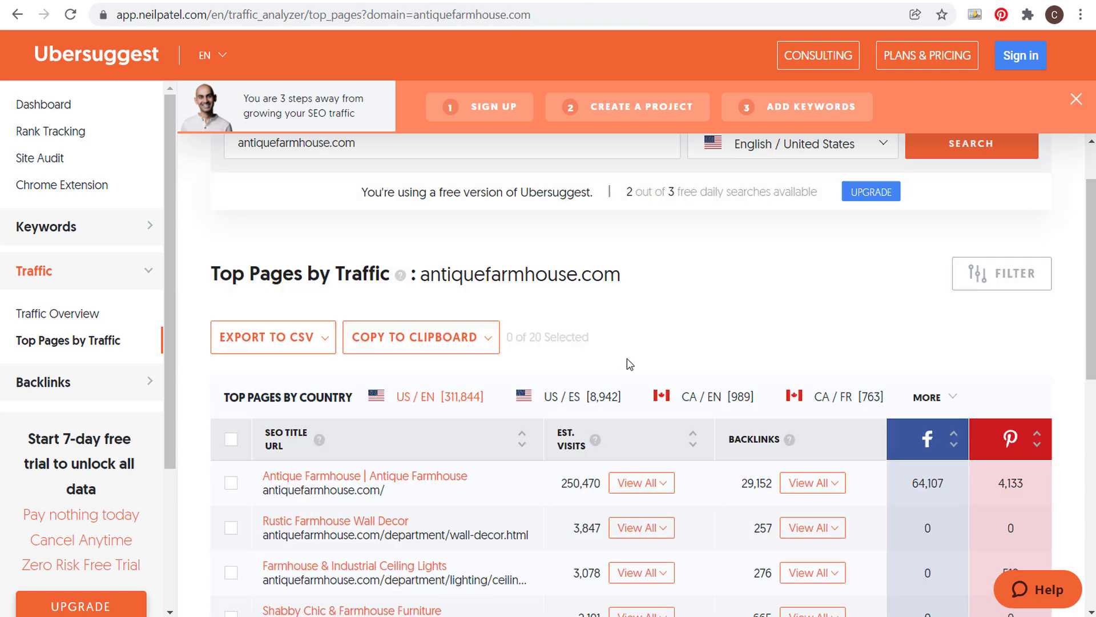
pyautogui.scroll(3, 582, 365)
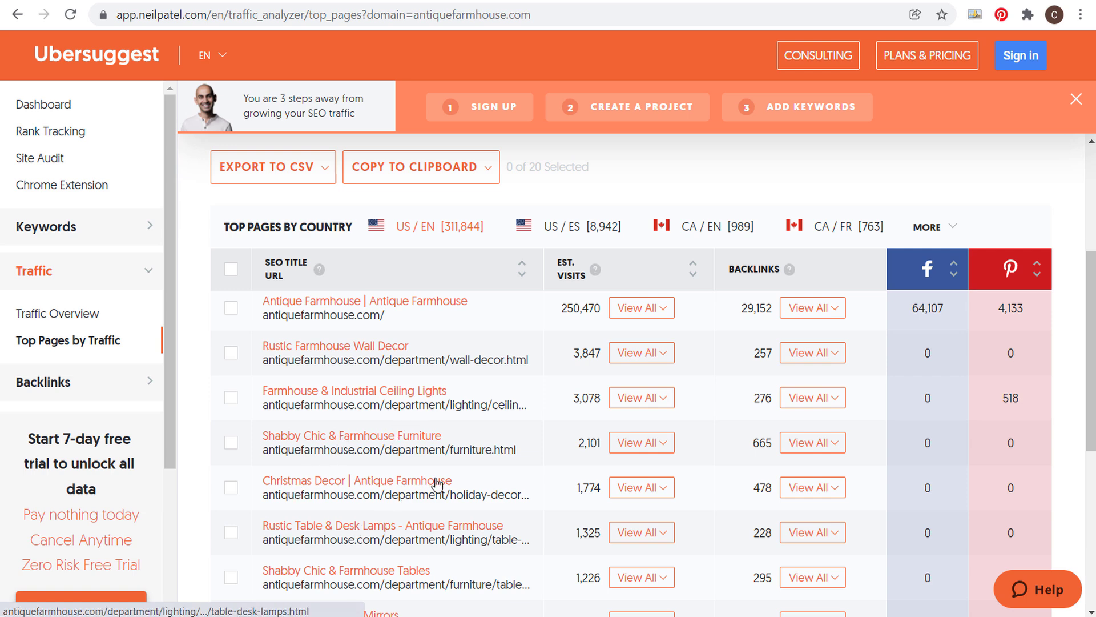
pyautogui.scroll(-3, 438, 484)
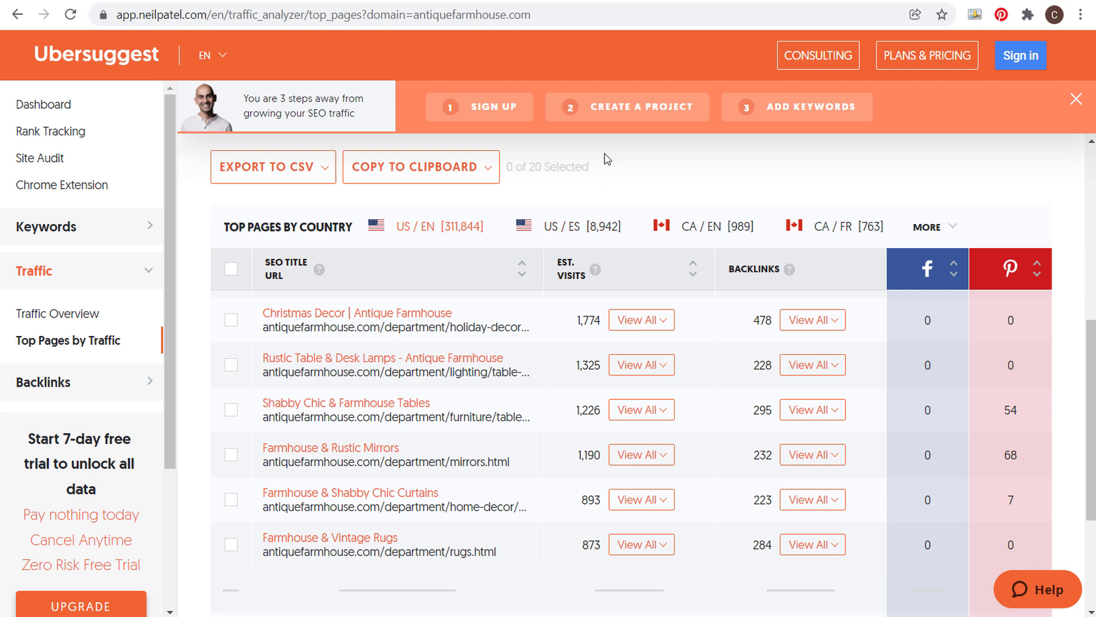
pyautogui.click(178, 1)
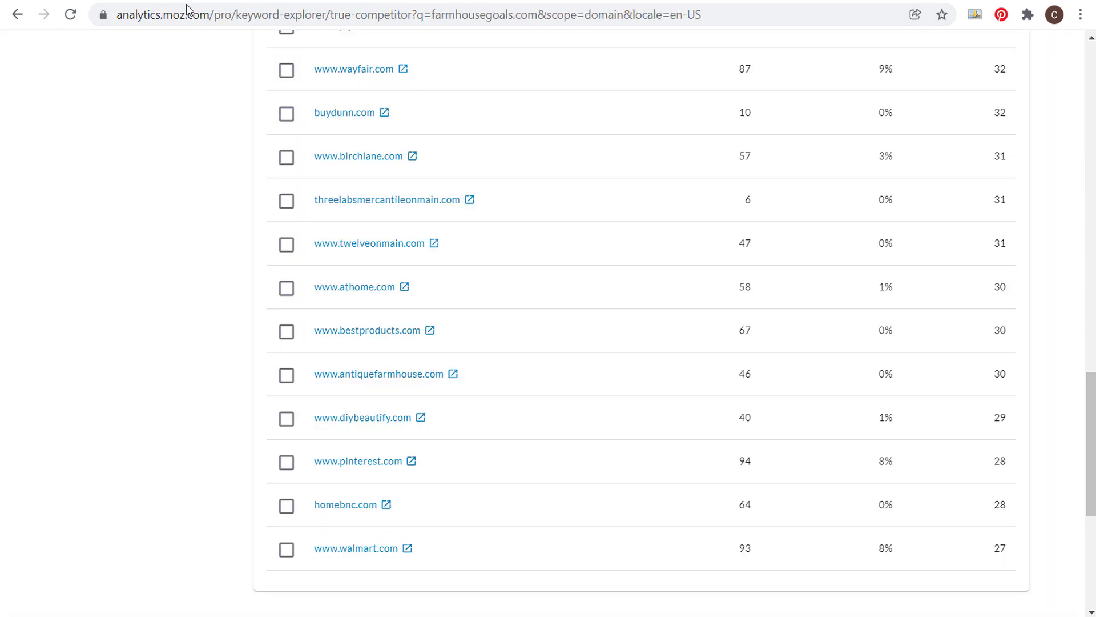
pyautogui.click(192, 2)
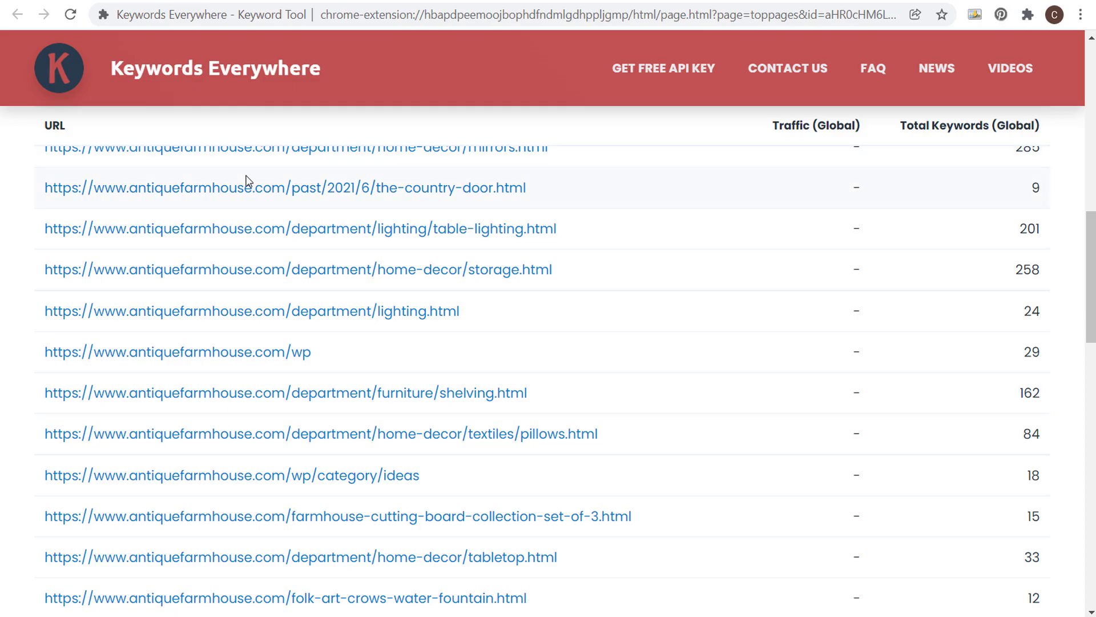
pyautogui.scroll(5, 247, 182)
pyautogui.scroll(8, 196, 206)
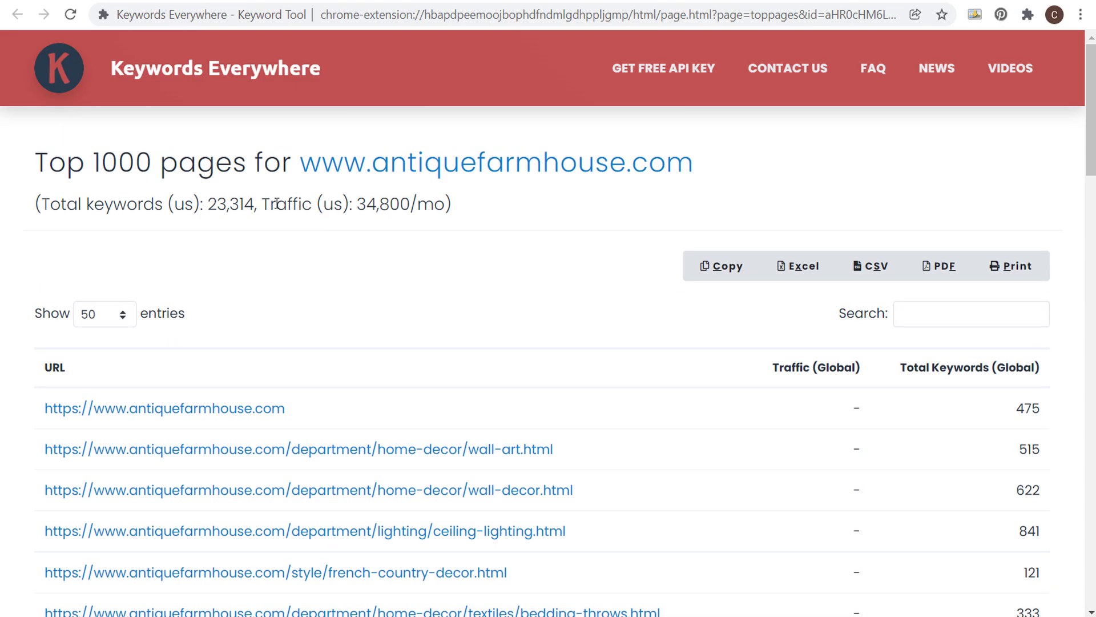
pyautogui.scroll(-4, 622, 277)
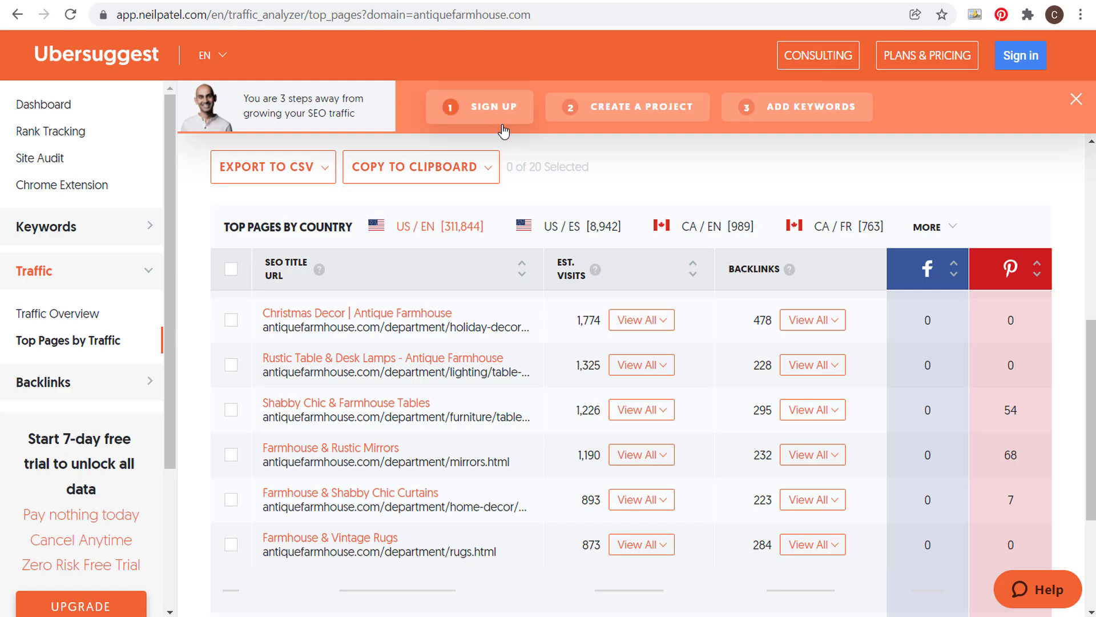
pyautogui.scroll(3, 297, 342)
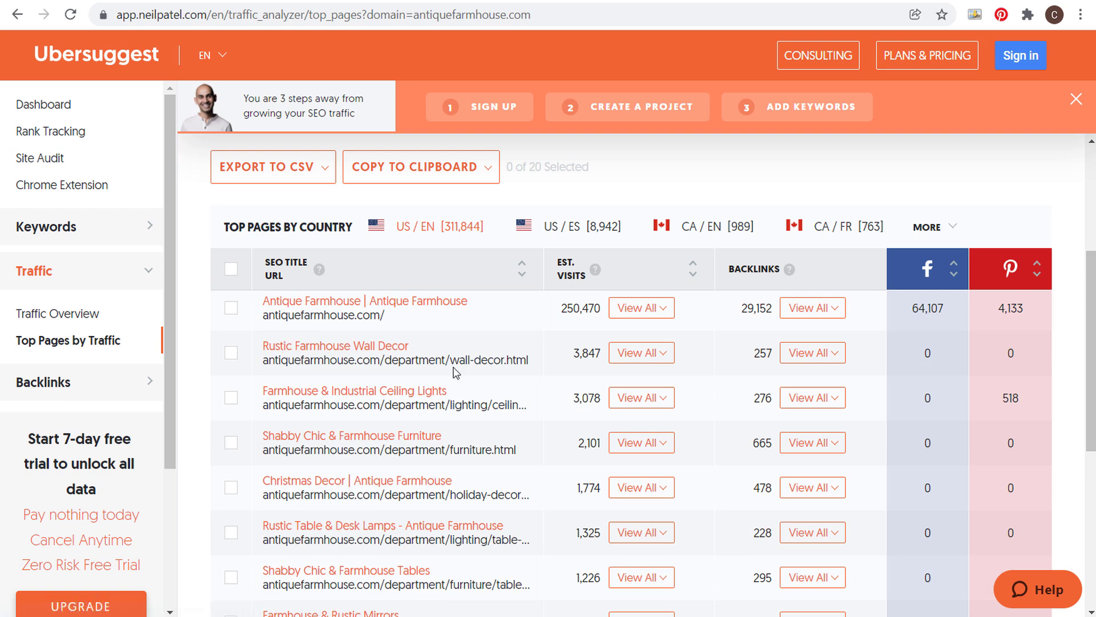
# From the Keywords Everywhere top pages report, open the keyword report for home-decor/wall-decor.html and read its keywords and SERP positions.
pyautogui.click(330, 0)
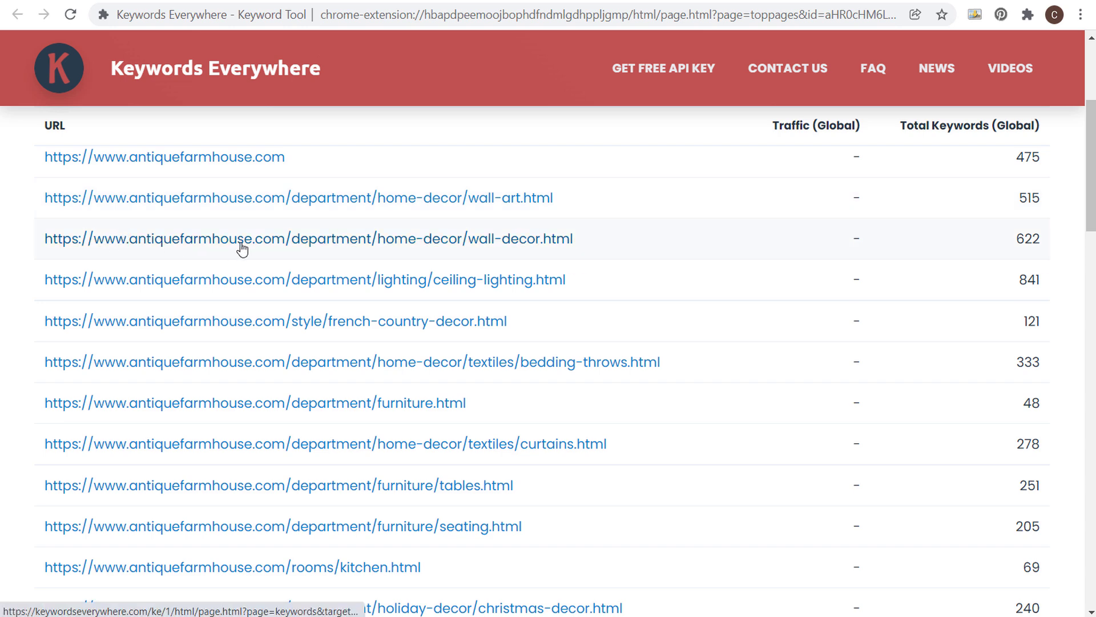
pyautogui.click(429, 244)
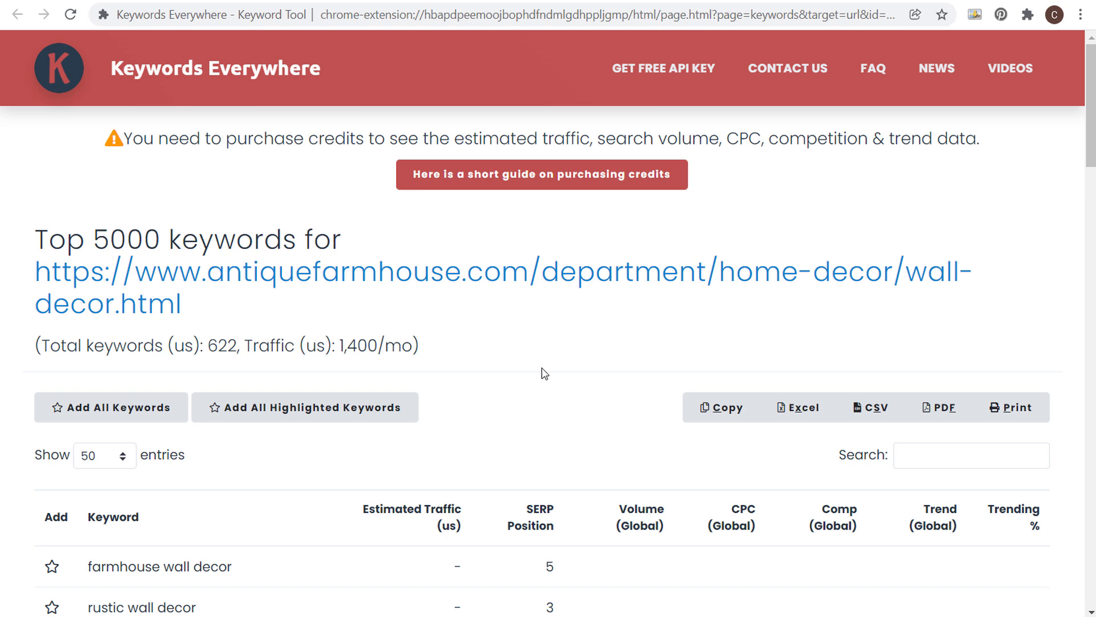
pyautogui.scroll(-15, 545, 373)
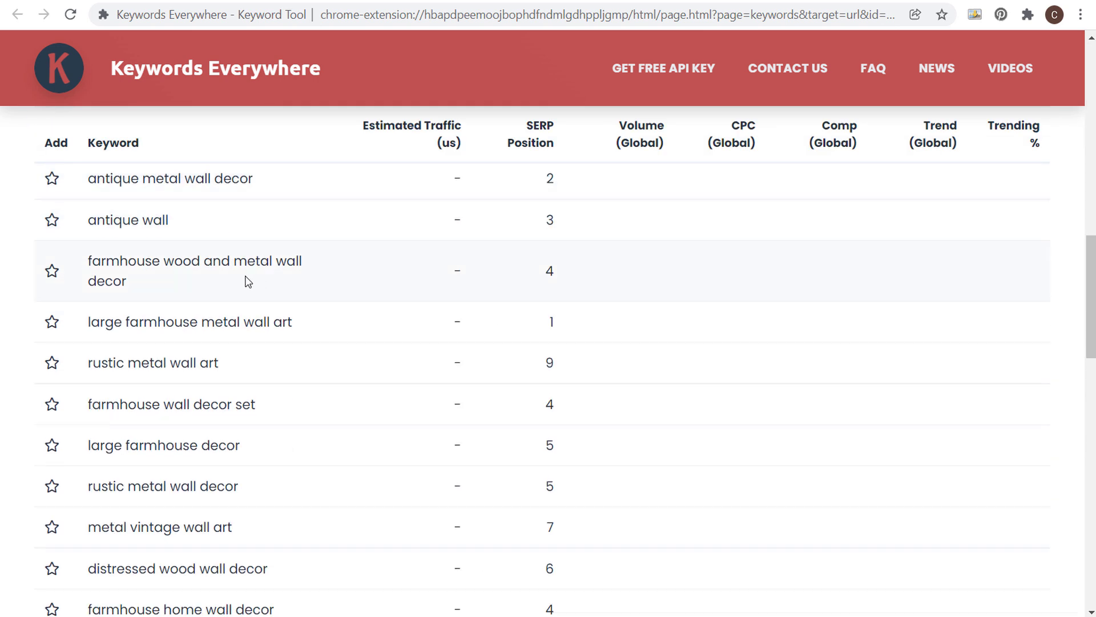
pyautogui.scroll(-12, 248, 281)
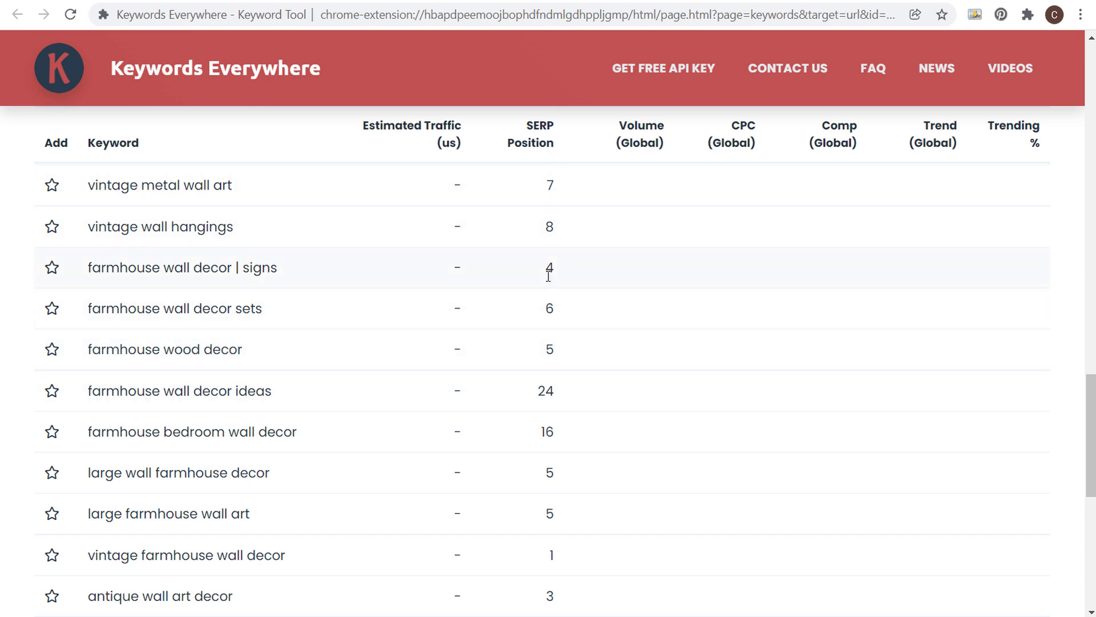
pyautogui.scroll(-9, 549, 272)
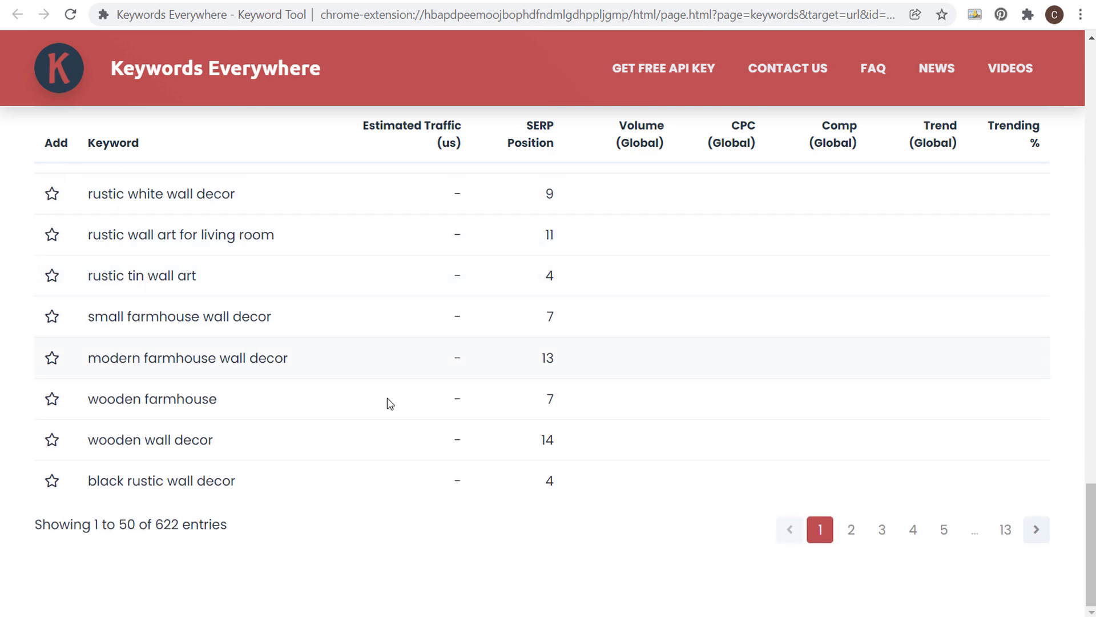
pyautogui.scroll(20, 205, 379)
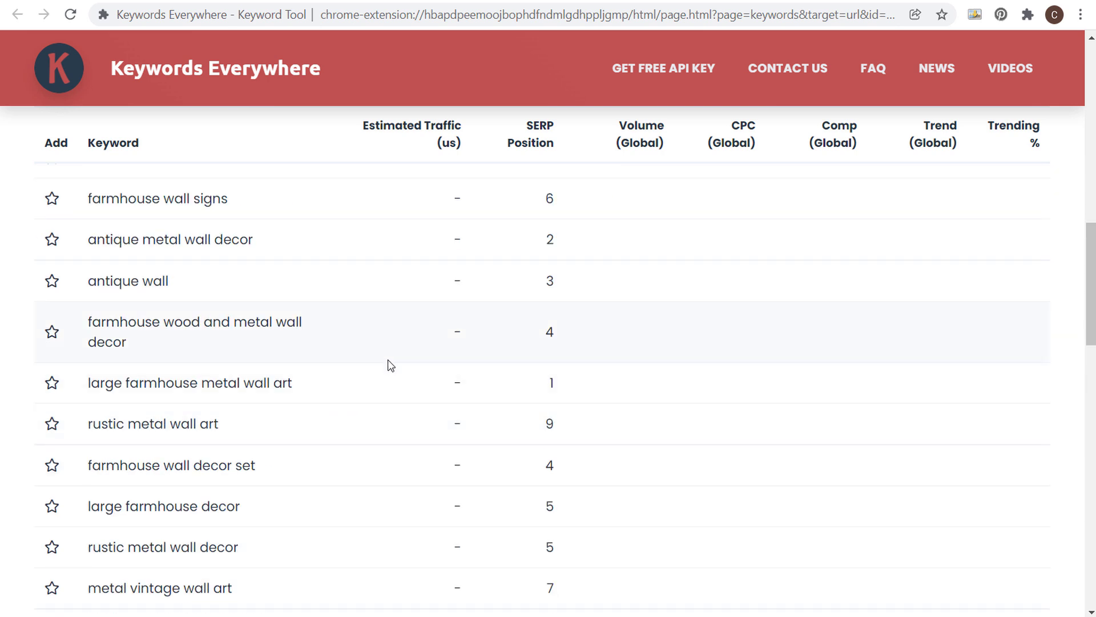
# Switch to the farmhousegoals.com shop and look over its product categories, including Farmhouse Wall Decor.
pyautogui.click(782, 0)
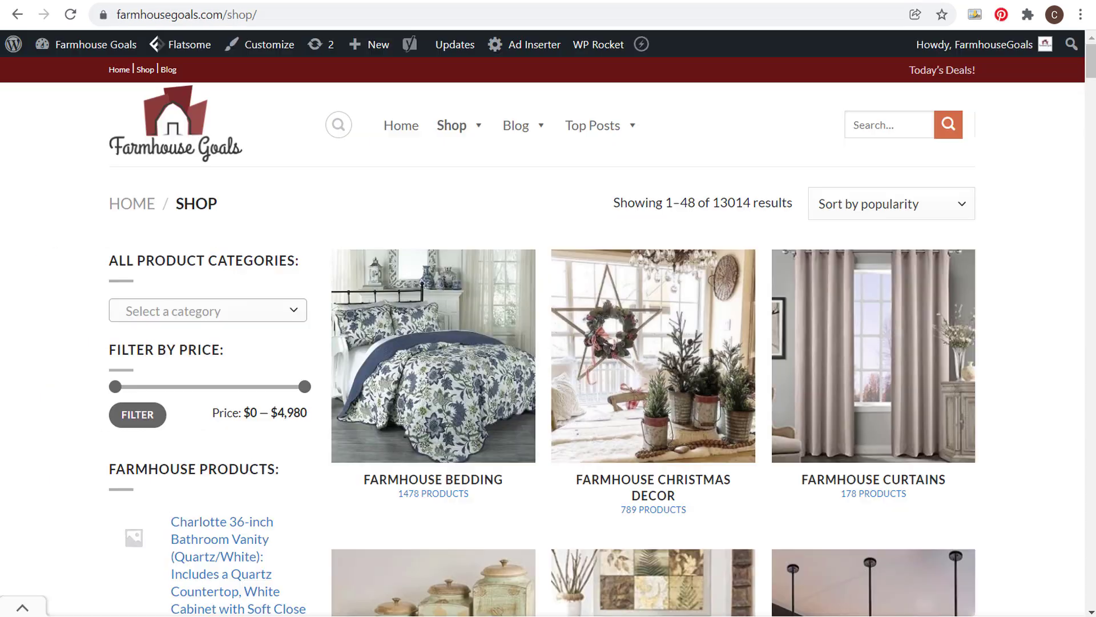
pyautogui.scroll(-1, 796, 306)
pyautogui.scroll(-15, 797, 306)
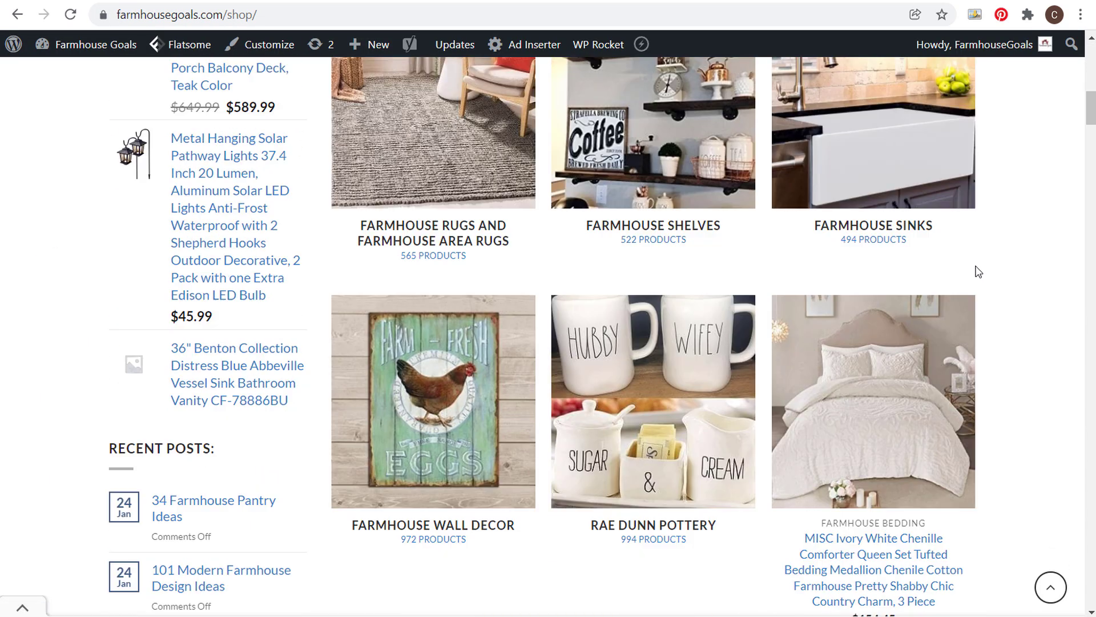
pyautogui.scroll(-2, 972, 262)
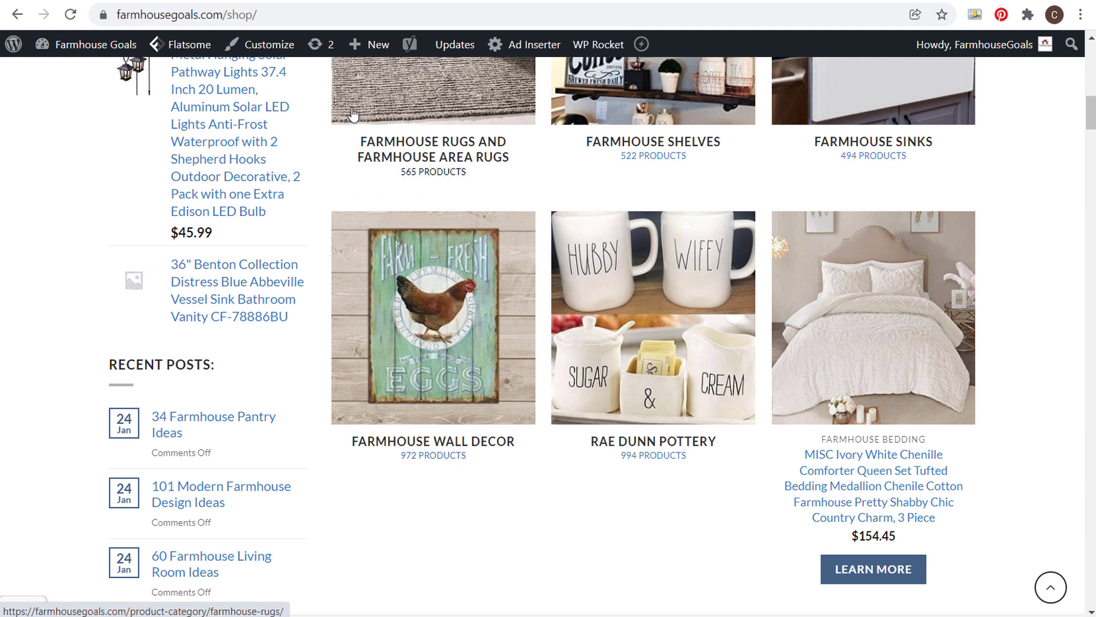
pyautogui.moveTo(368, 45)
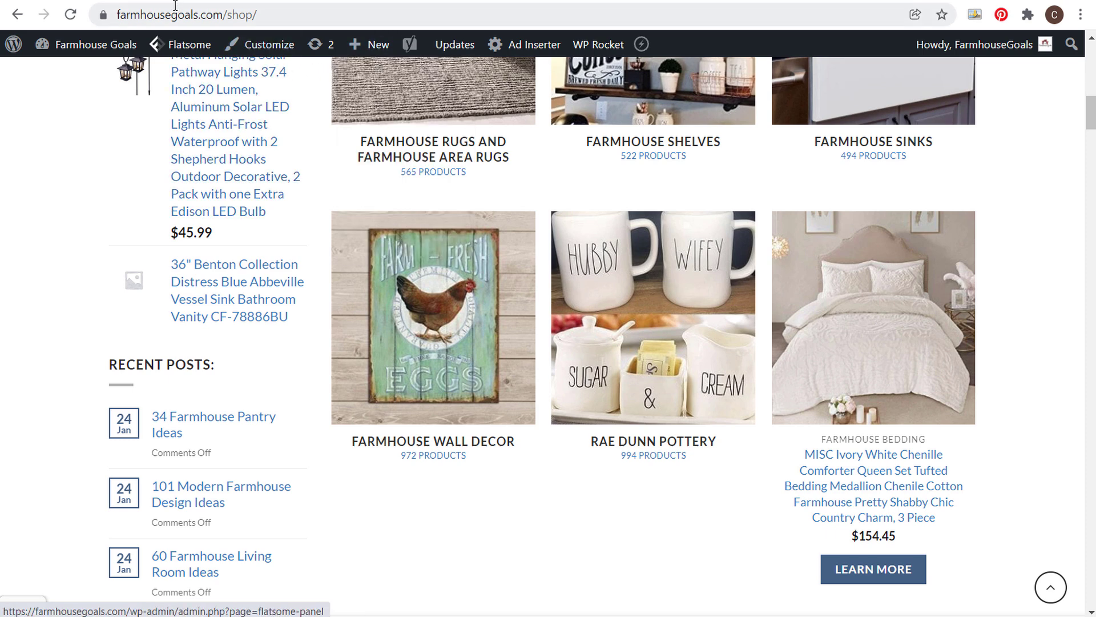
# Switch to SE Ranking's competitor traffic research page and bring up the competitive research overview for antiquefarmhouse.com.
pyautogui.hotkey('ctrl', 'Tab')
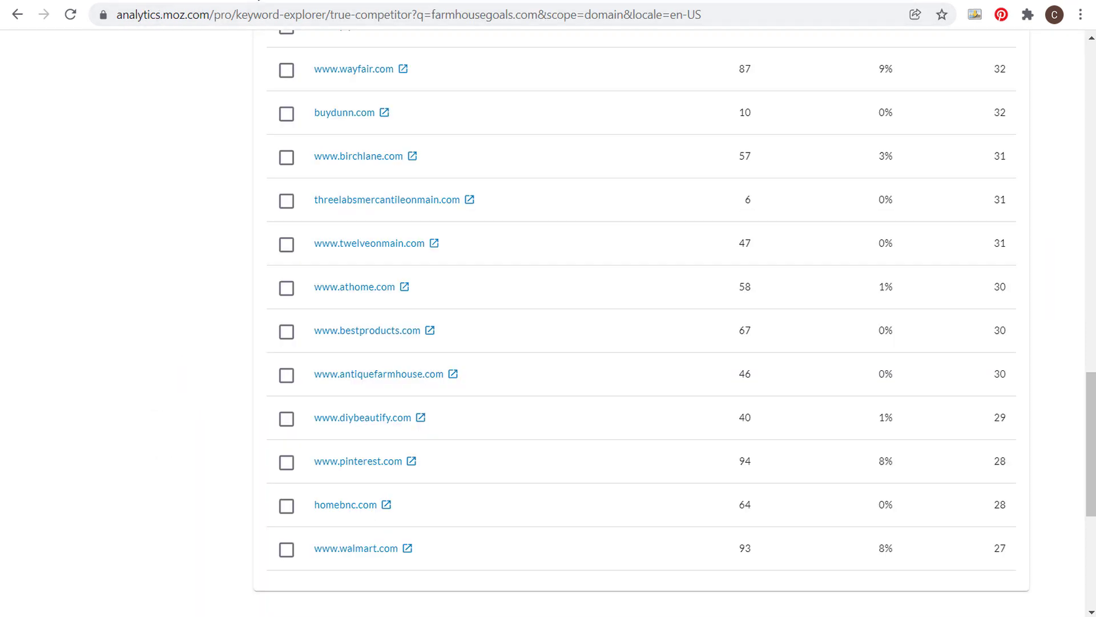
pyautogui.hotkey('ctrl', 'Tab')
pyautogui.hotkey('ctrl', 'Tab')
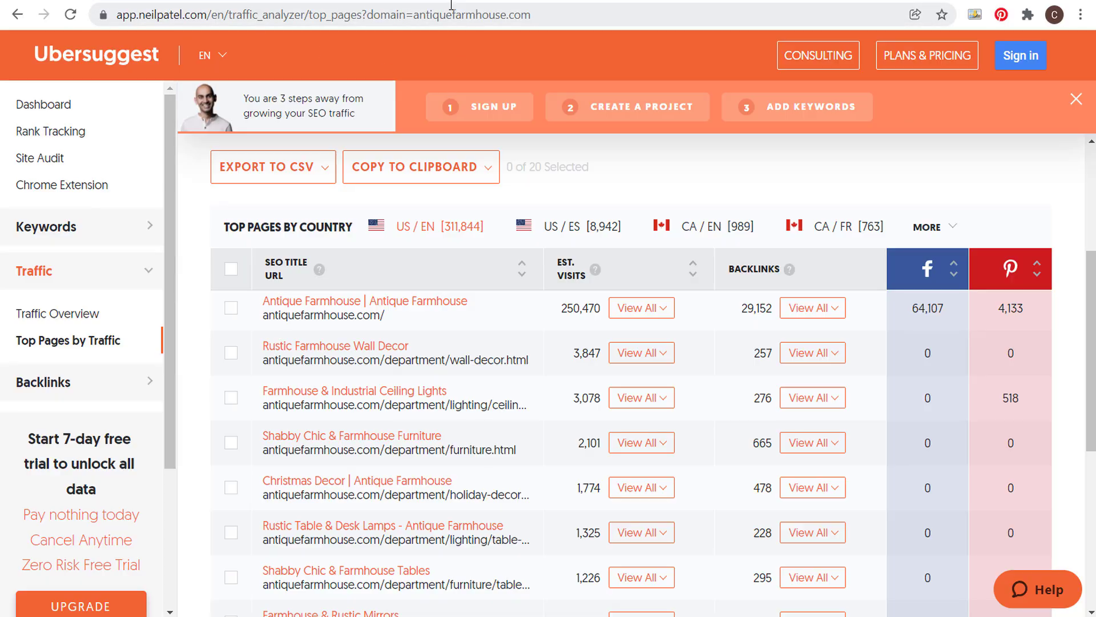
pyautogui.hotkey('ctrl', 'Tab')
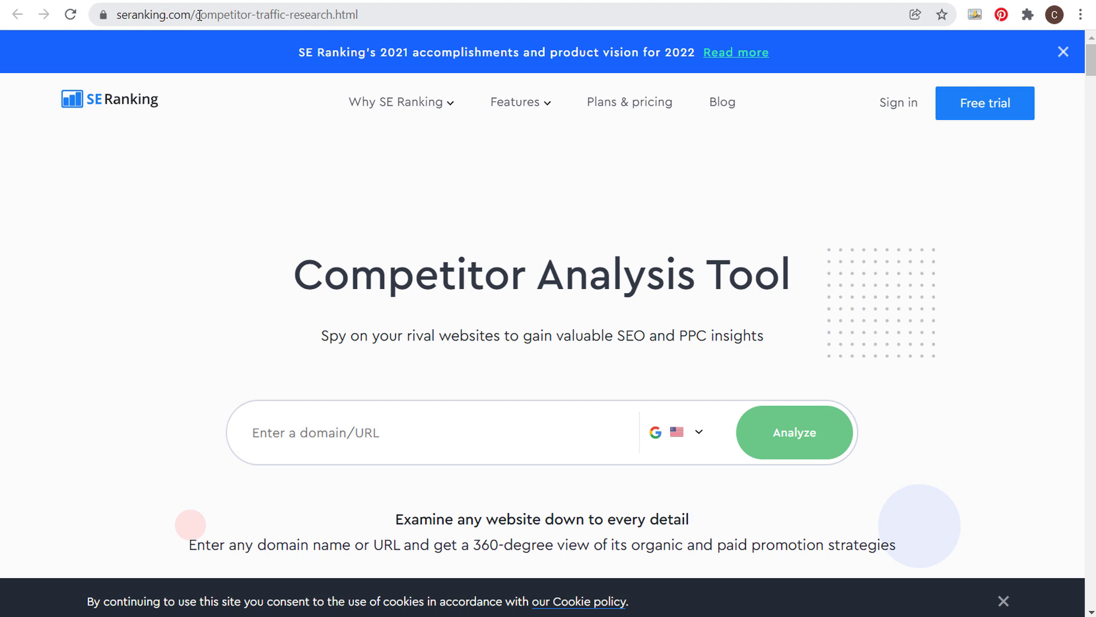
pyautogui.moveTo(195, 16); pyautogui.dragTo(379, 19)
pyautogui.click(379, 18)
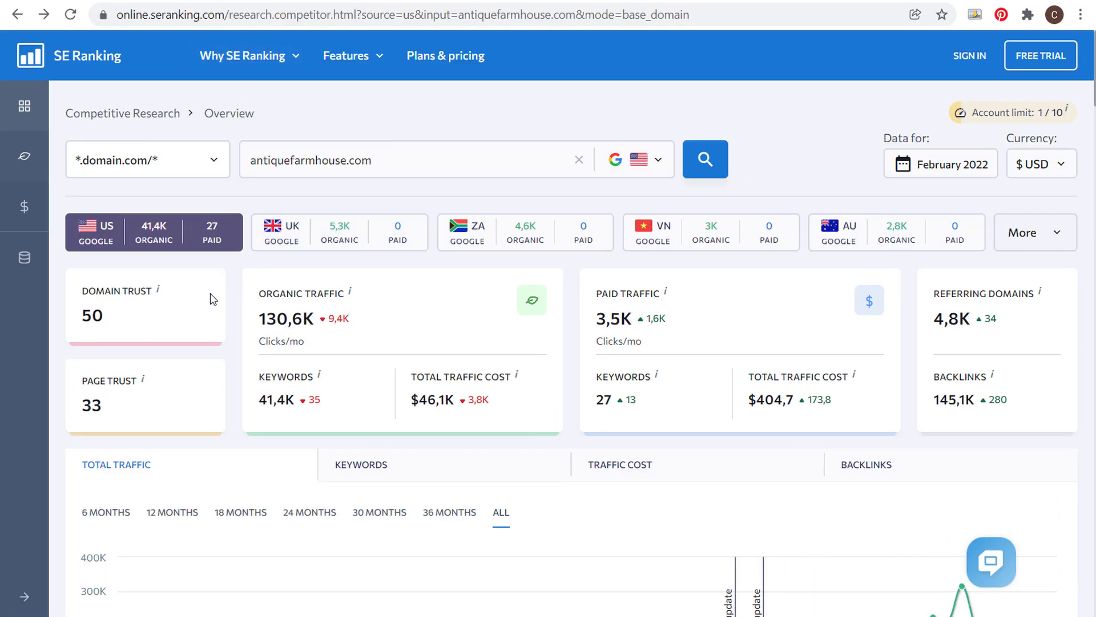
# Examine the SE Ranking overview of antiquefarmhouse.com: trust scores, traffic, organic keywords, organic competitors and top pages in organic search.
pyautogui.moveTo(131, 181)
pyautogui.scroll(-1, 566, 392)
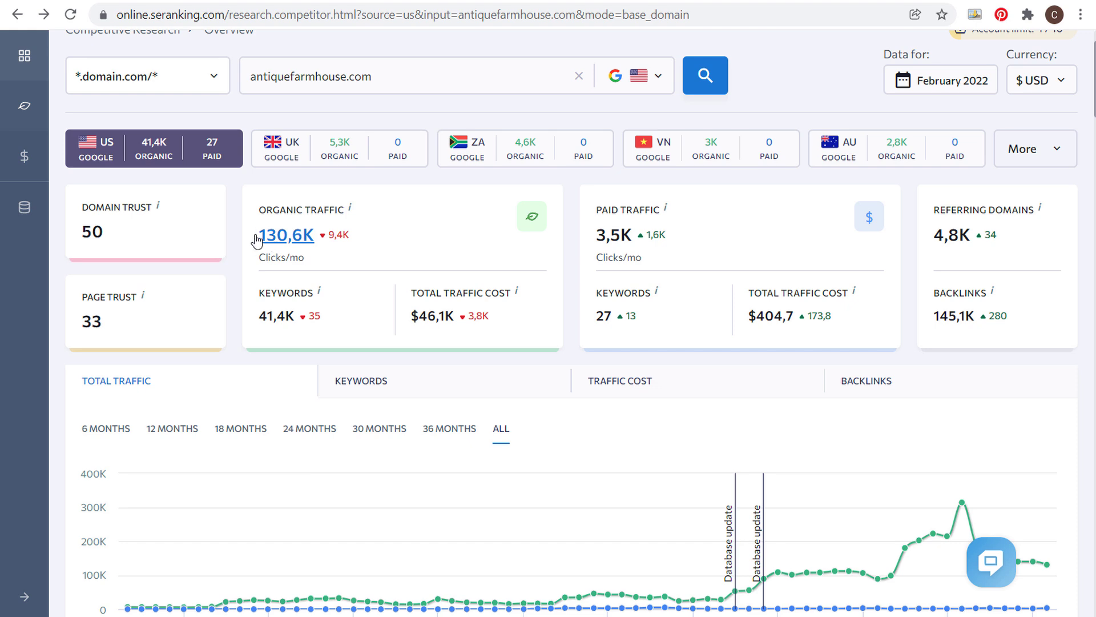
pyautogui.scroll(-8, 460, 265)
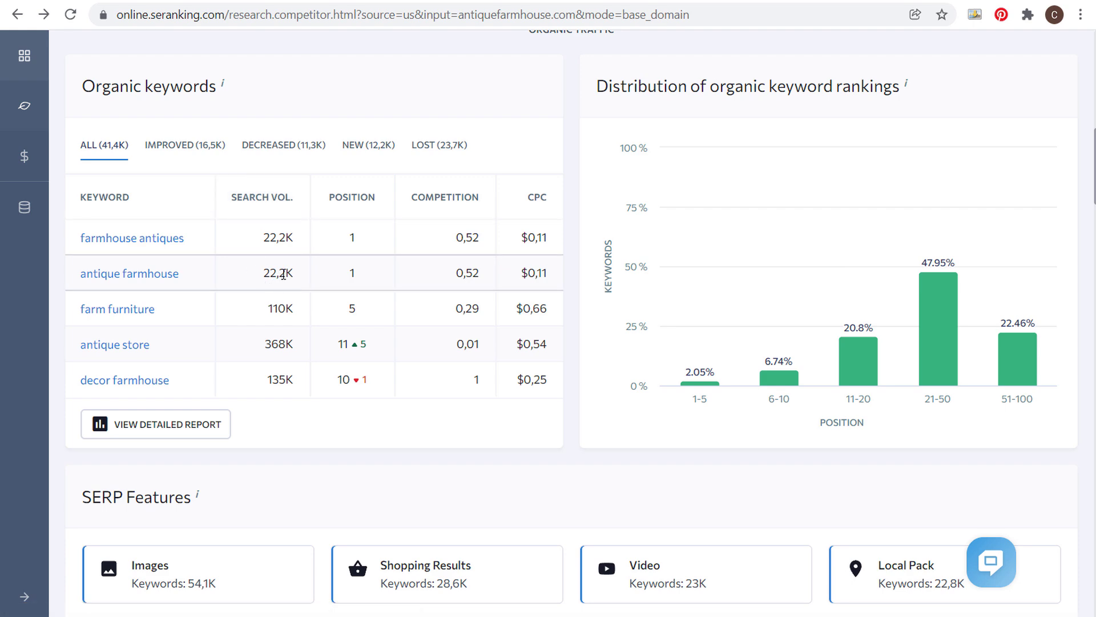
pyautogui.scroll(-1, 278, 446)
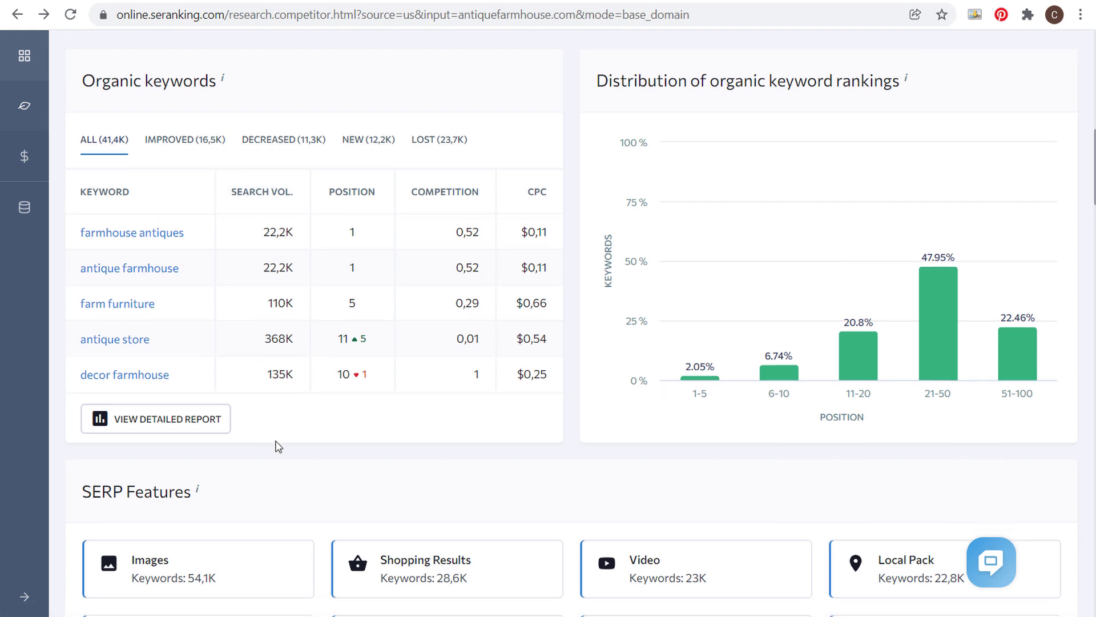
pyautogui.scroll(-10, 278, 446)
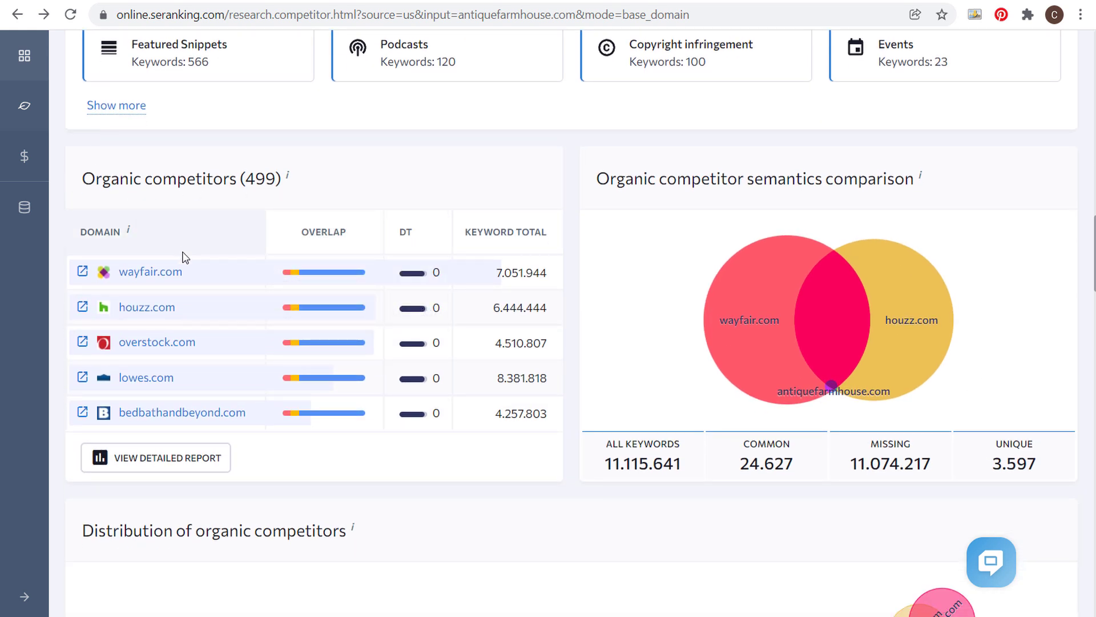
pyautogui.scroll(-5, 335, 406)
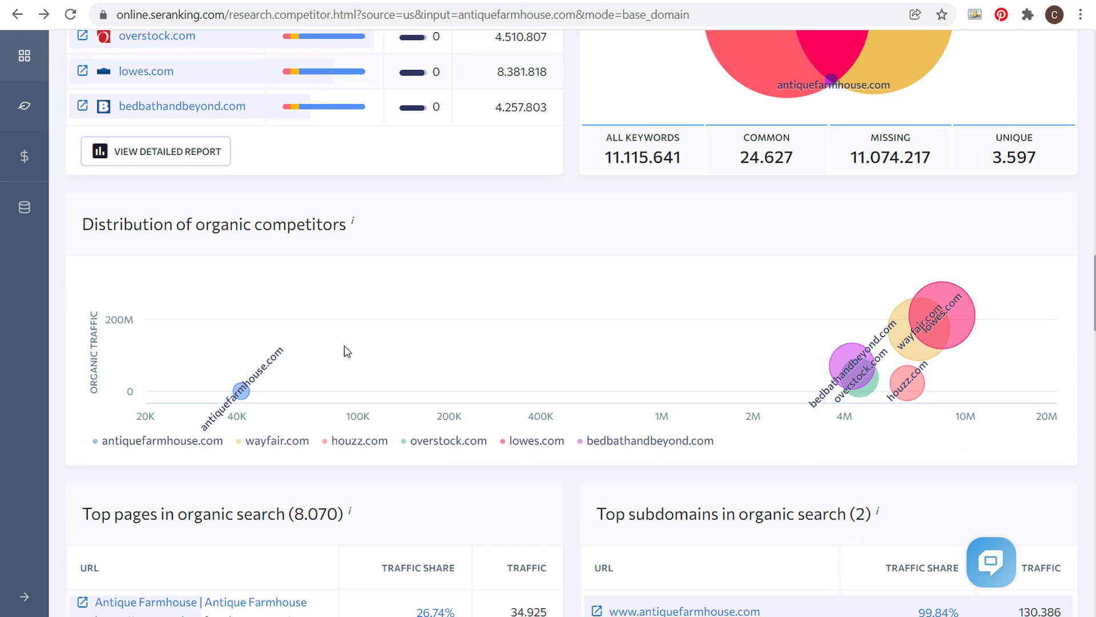
pyautogui.scroll(-6, 344, 351)
pyautogui.moveTo(102, 151); pyautogui.dragTo(277, 153)
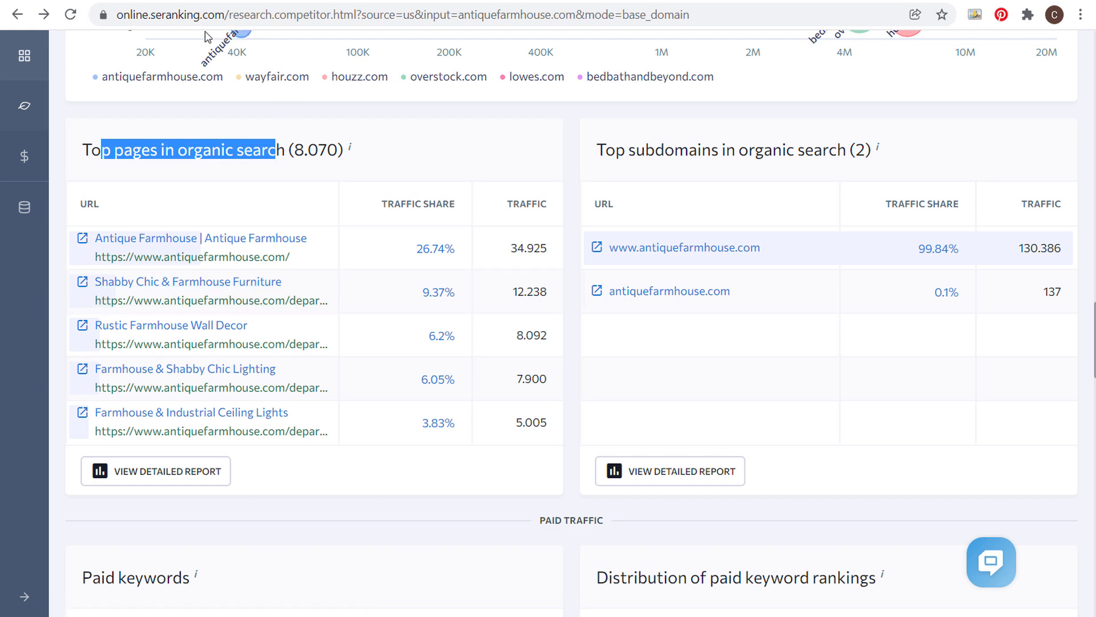
# View the home pages of the alternative competitor research tools SpyFu, Semrush and Similarweb.
pyautogui.click(153, 1)
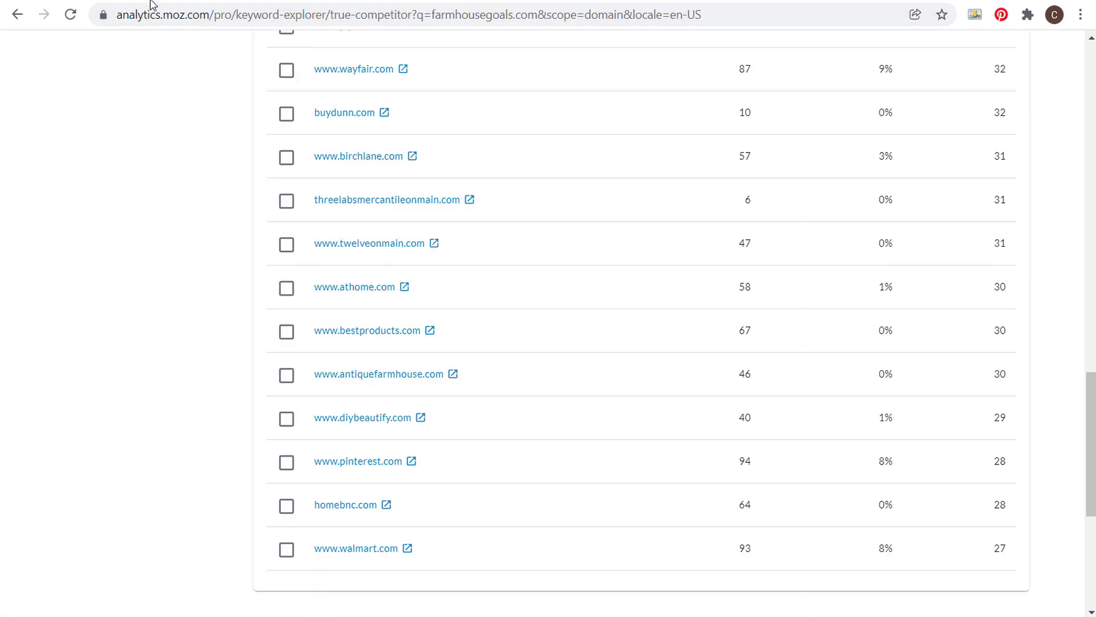
pyautogui.click(114, 2)
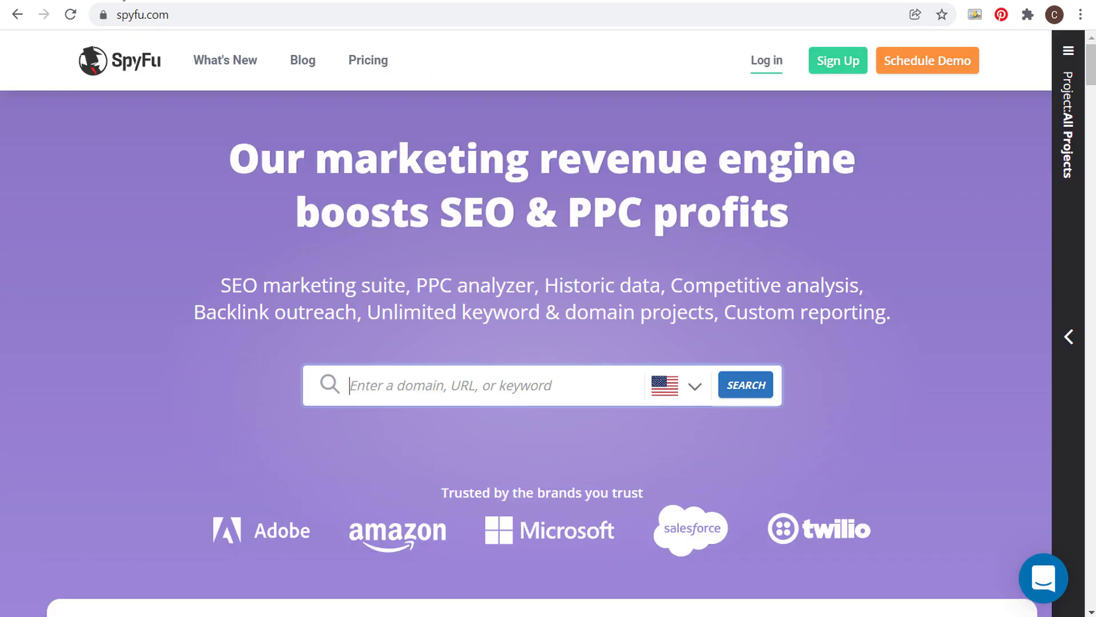
pyautogui.click(57, 1)
pyautogui.click(20, 1)
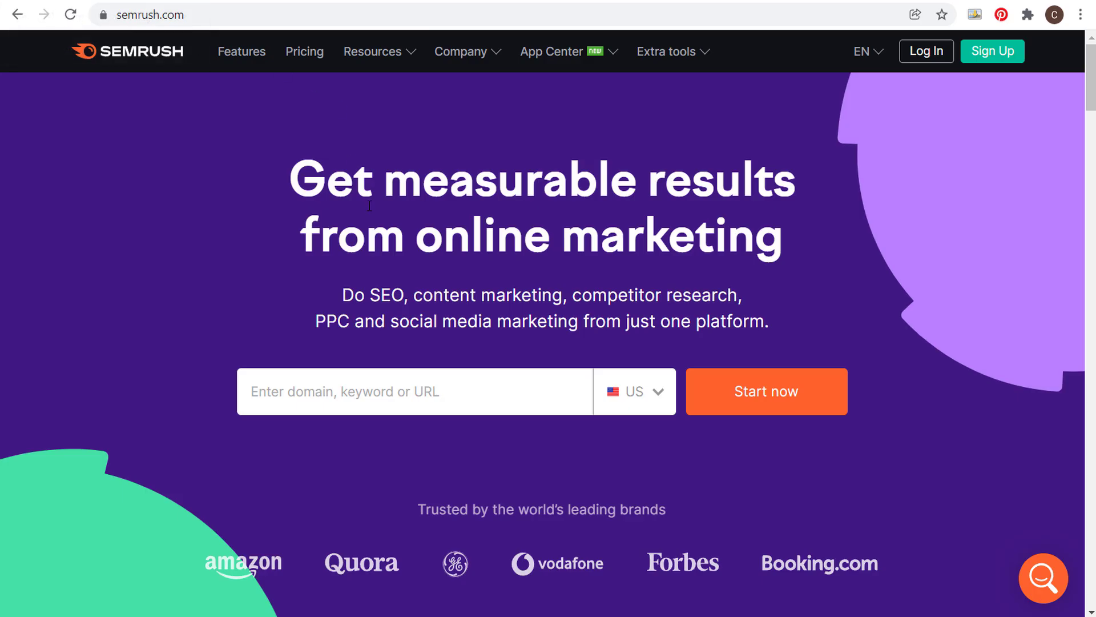
pyautogui.hotkey('ctrl', 'Tab')
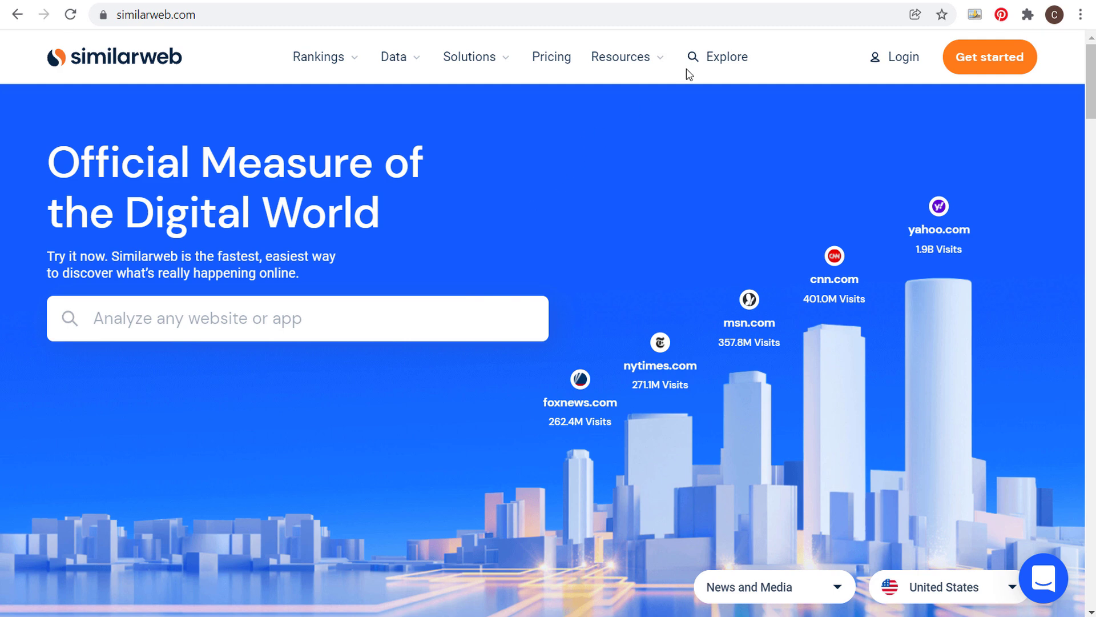
# Switch to BuzzSumo's Content Analyzer results for antiquefarmhouse.com and review the social engagement of its top content.
pyautogui.click(681, 3)
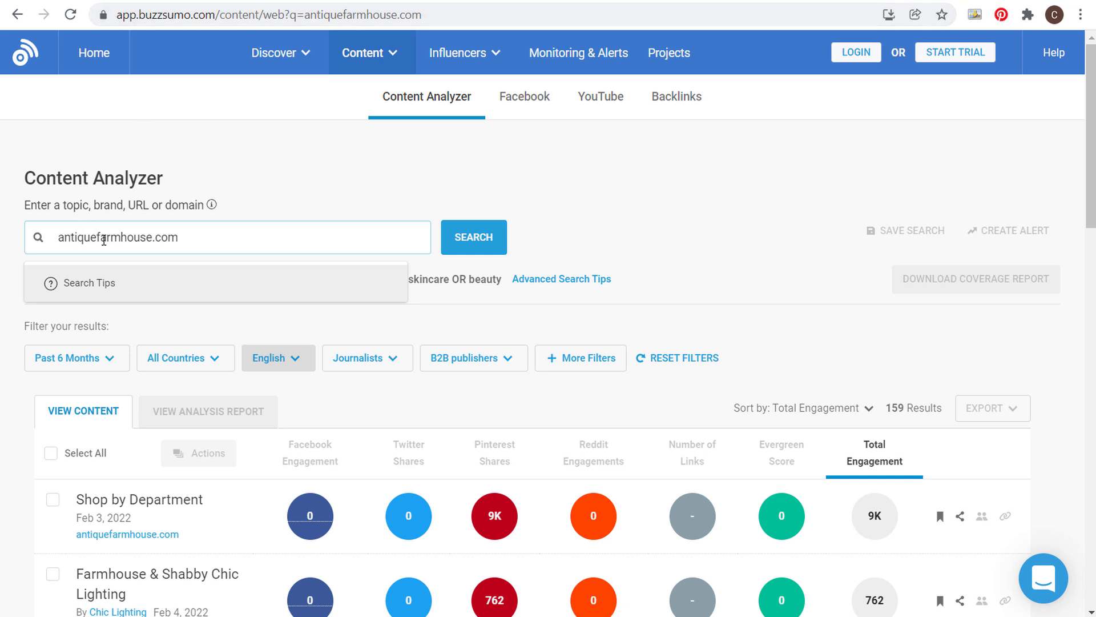
pyautogui.scroll(-4, 609, 208)
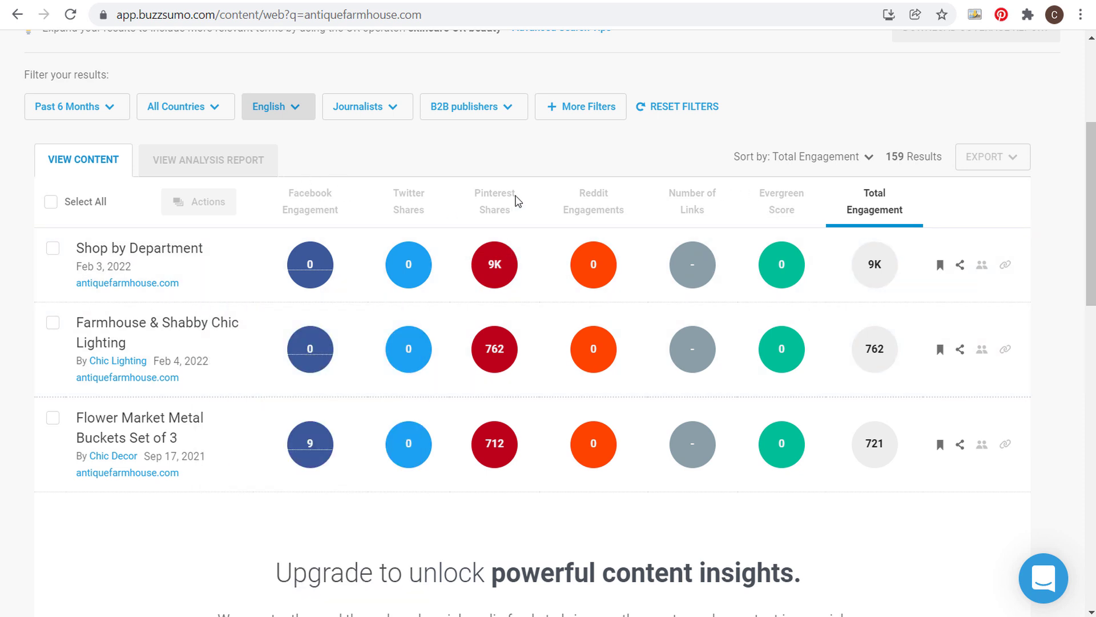
pyautogui.scroll(3, 565, 144)
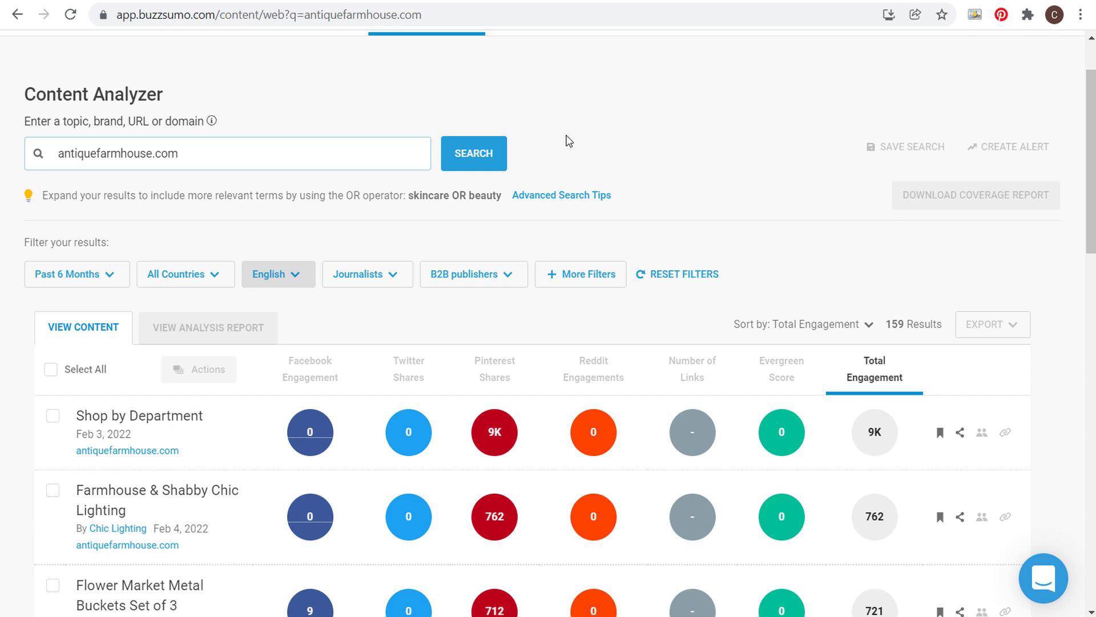
# Look through more of antiquefarmhouse.com's top content and its per-network engagement in the Content Analyzer results.
pyautogui.scroll(2, 690, 177)
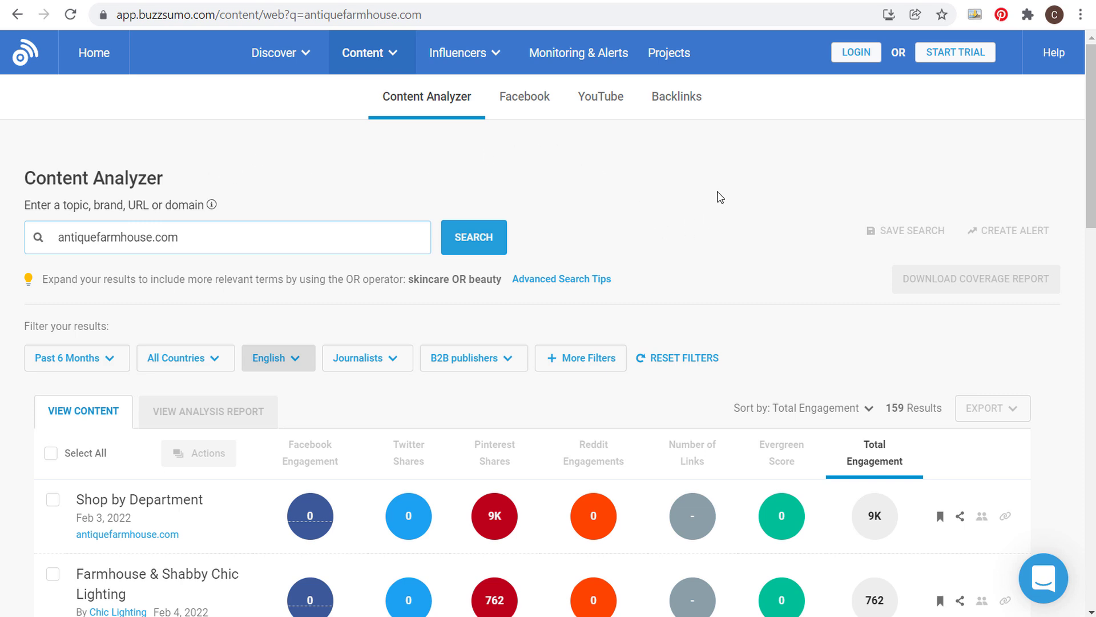
pyautogui.scroll(-5, 717, 196)
pyautogui.scroll(-12, 230, 239)
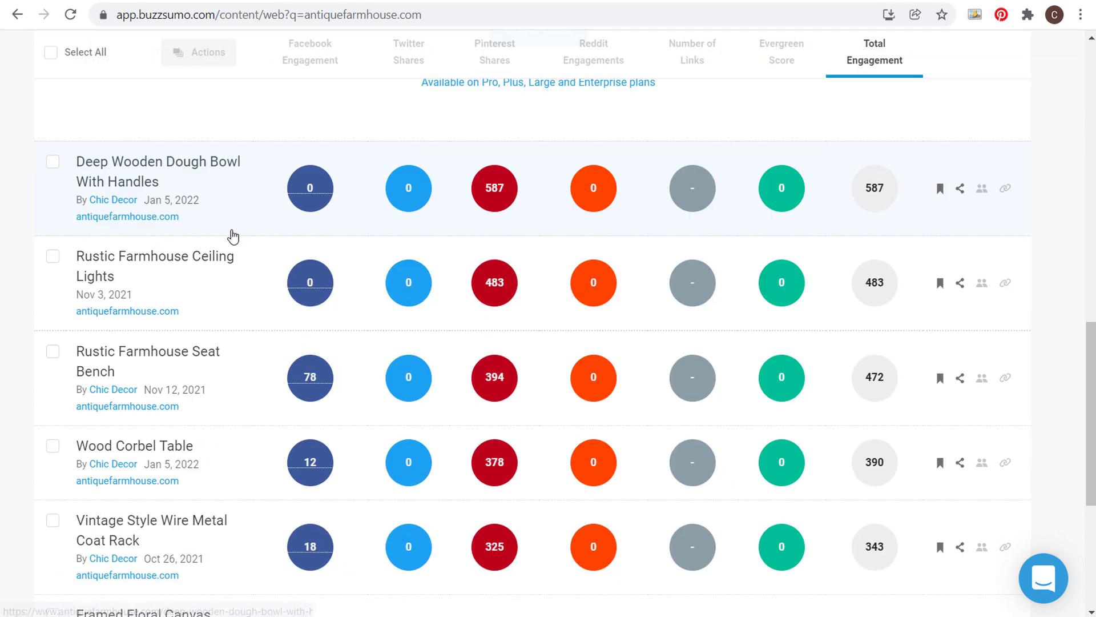
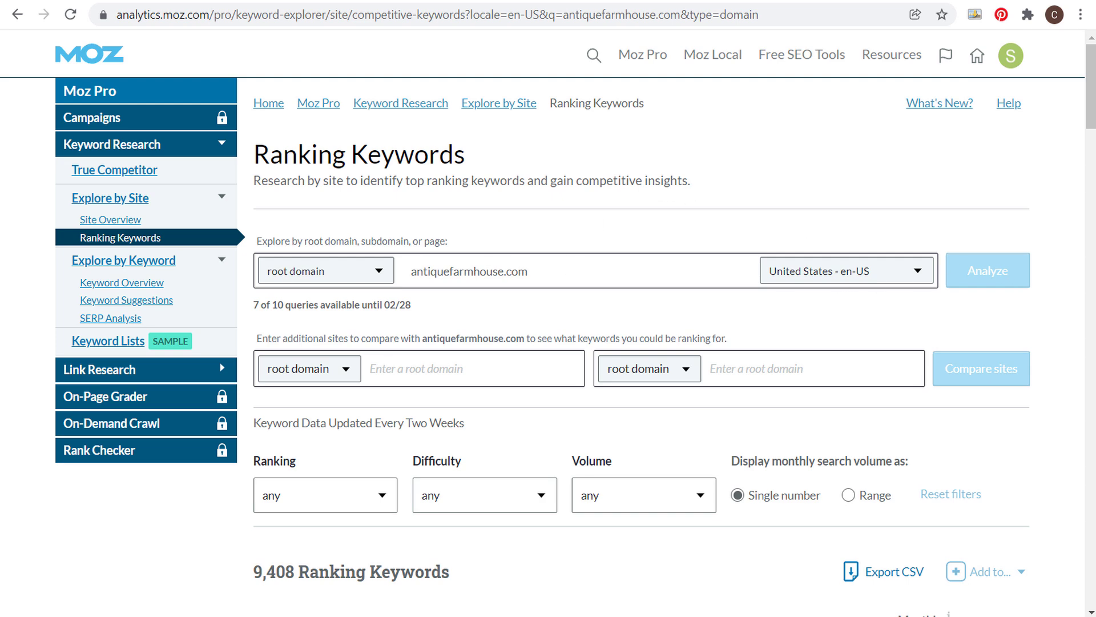
# Switch to Moz's Ranking Keywords page for antiquefarmhouse.com and examine the keyword count, rankings and first page of the keyword list.
pyautogui.scroll(-3, 175, 234)
pyautogui.scroll(-4, 177, 233)
pyautogui.moveTo(265, 155); pyautogui.dragTo(454, 158)
pyautogui.click(551, 180)
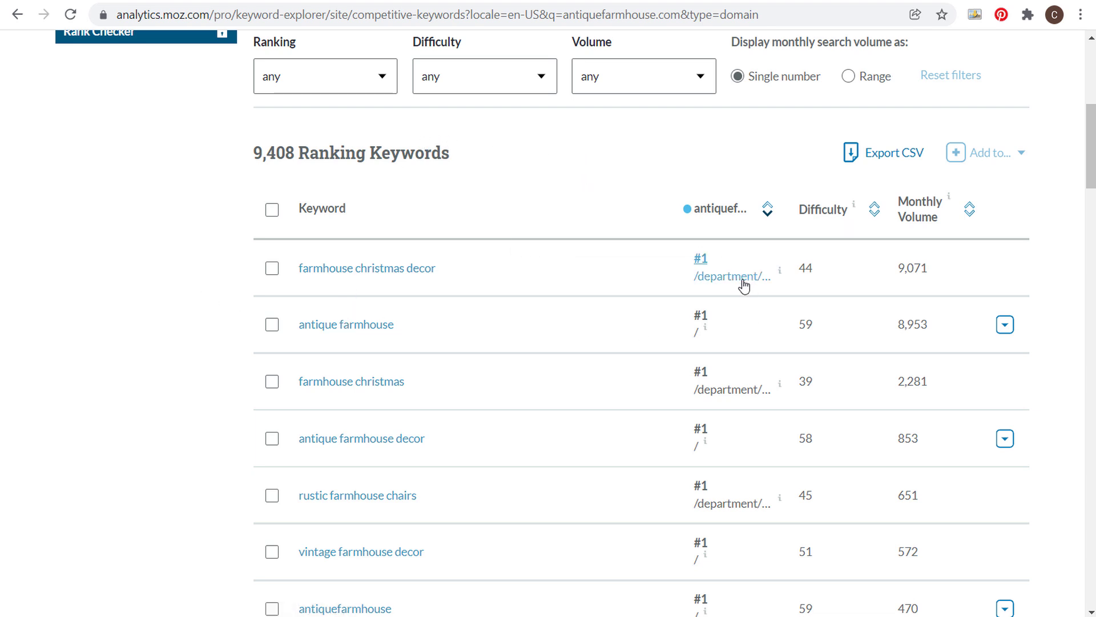
pyautogui.scroll(-20, 729, 280)
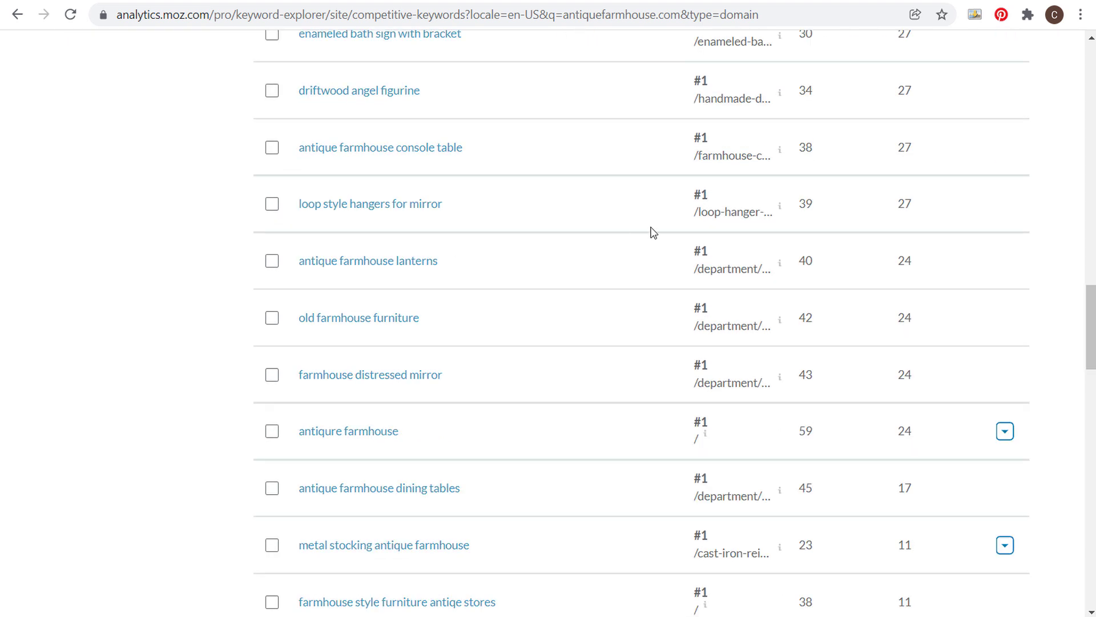
pyautogui.scroll(5, 605, 137)
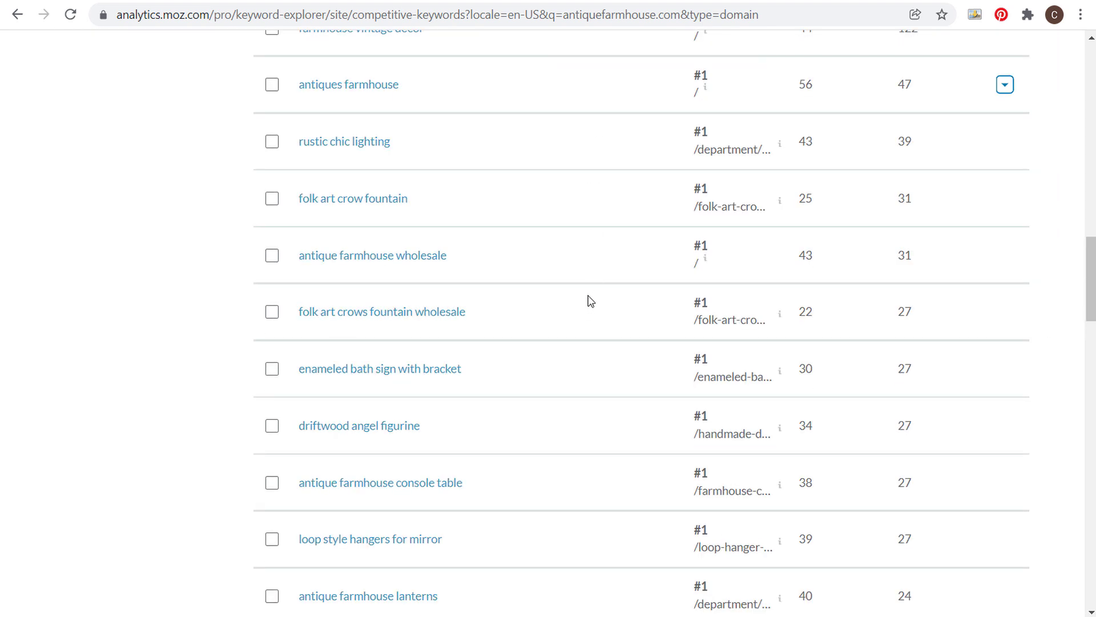
pyautogui.scroll(3, 591, 301)
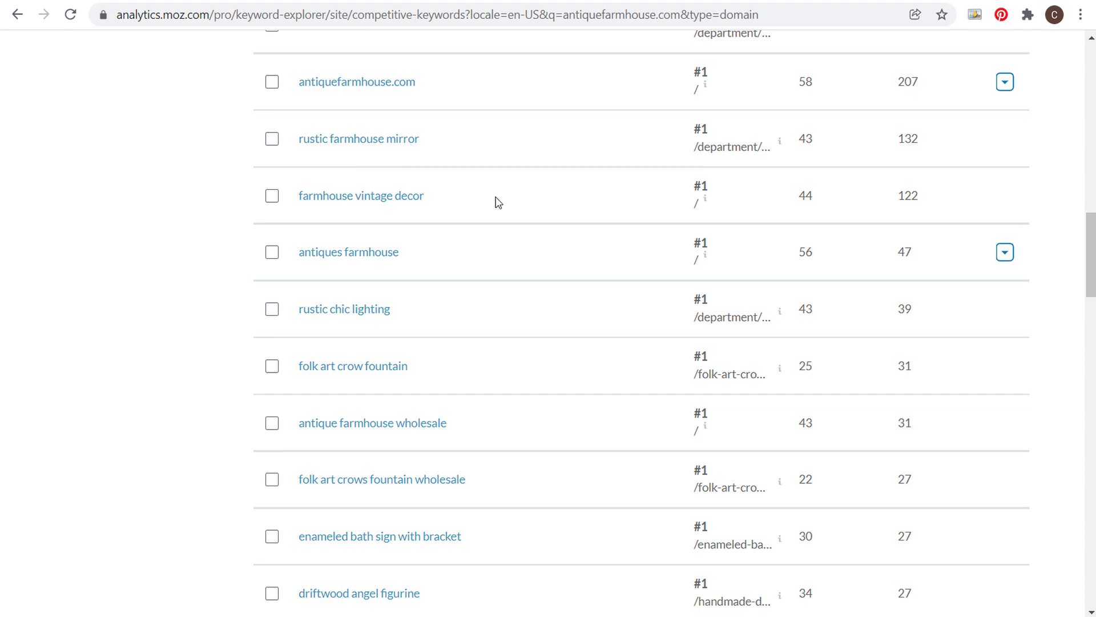
pyautogui.scroll(-20, 495, 198)
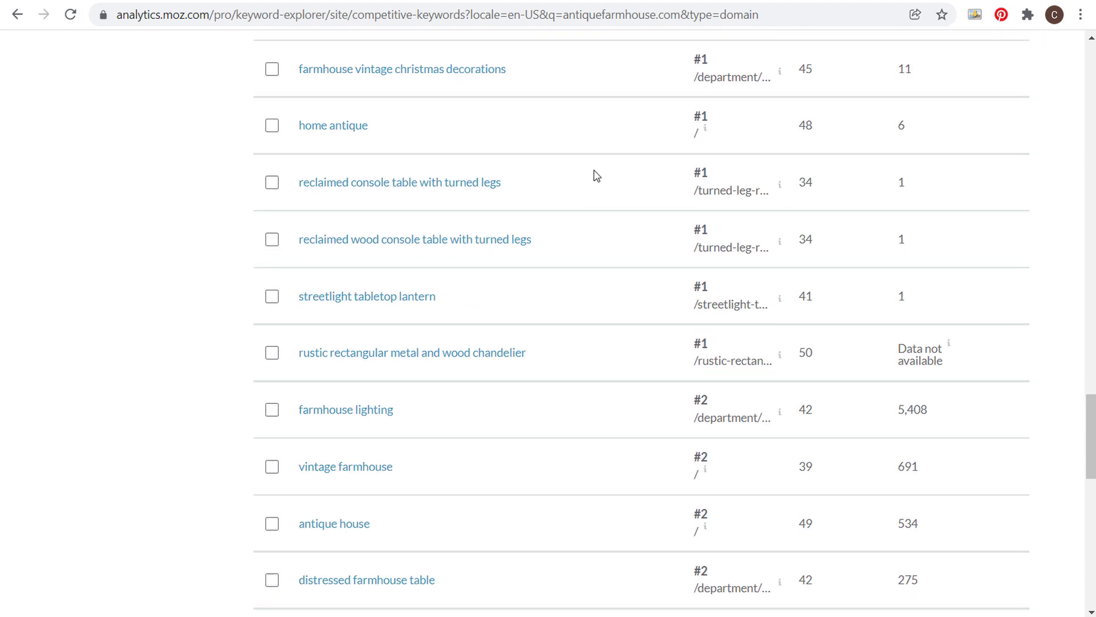
pyautogui.scroll(-4, 594, 170)
pyautogui.scroll(-9, 651, 225)
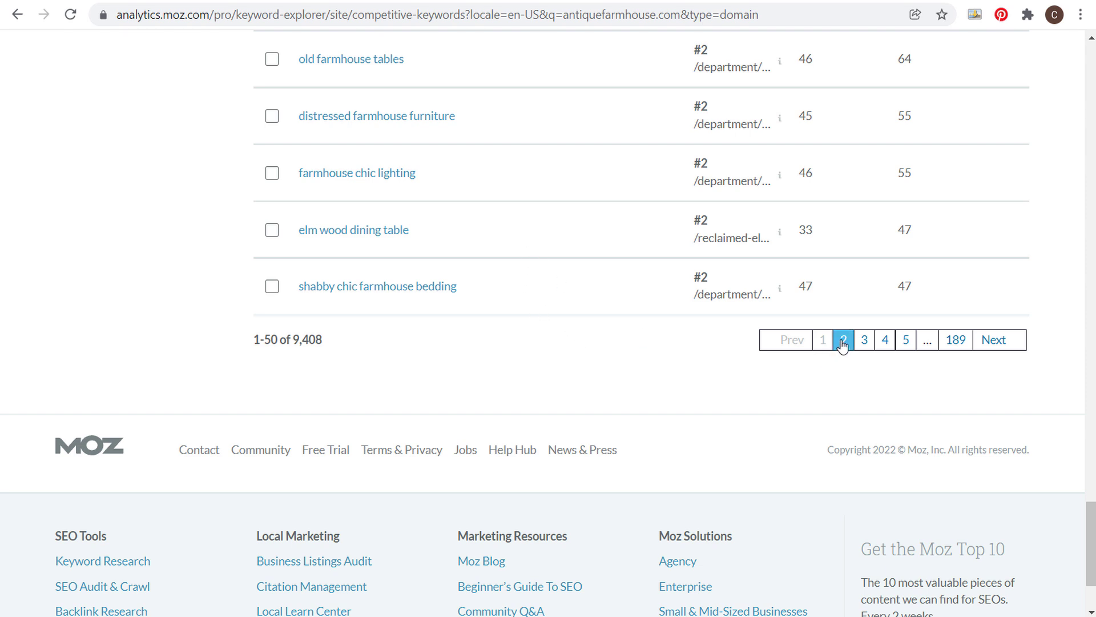
pyautogui.moveTo(254, 341); pyautogui.dragTo(342, 340)
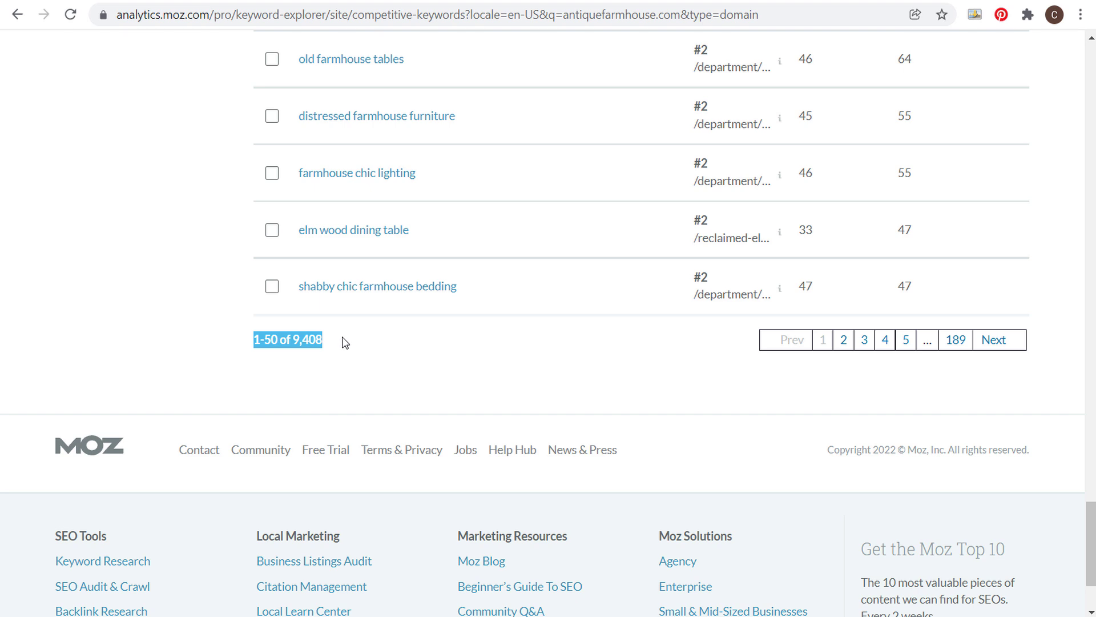
pyautogui.click(236, 341)
# Review the difficulty and monthly search volume of antiquefarmhouse.com's first- and second-ranked keywords.
pyautogui.scroll(10, 171, 293)
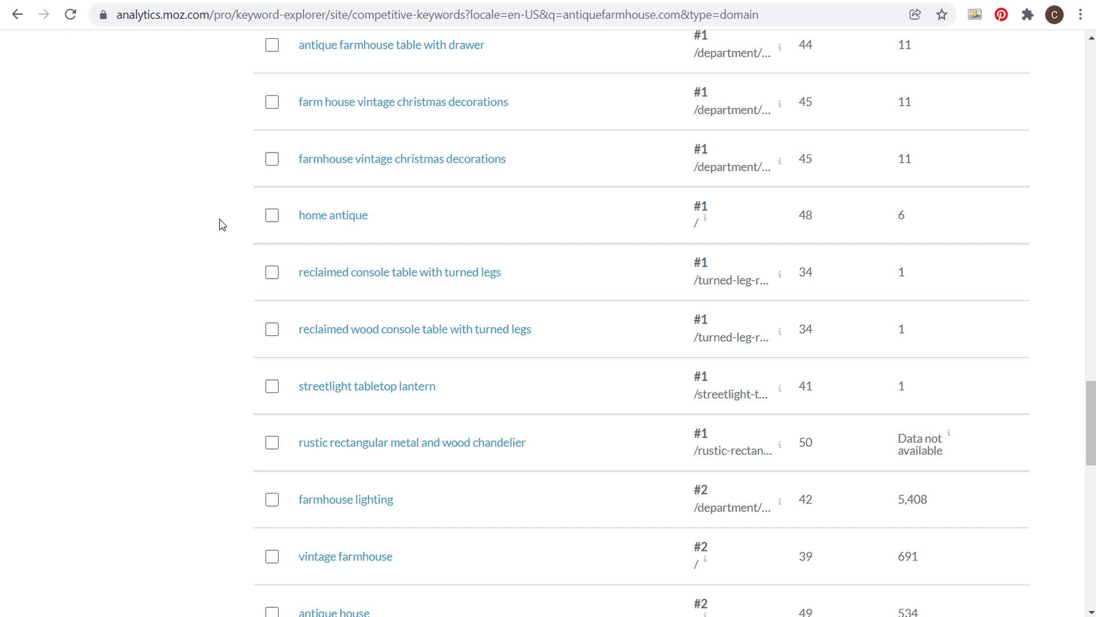
pyautogui.scroll(20, 222, 225)
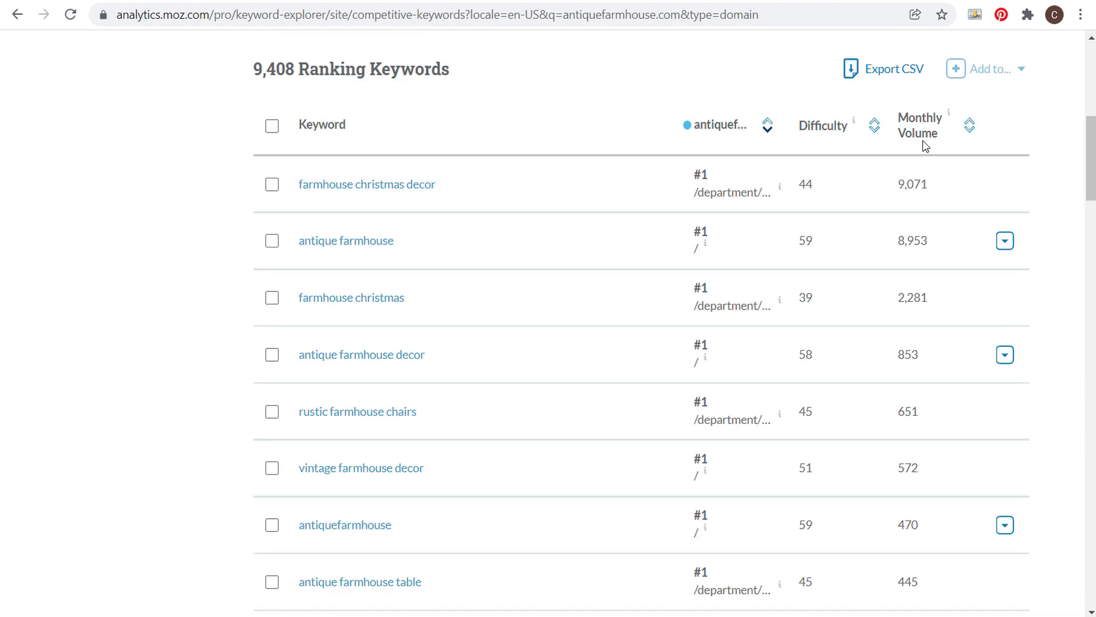
pyautogui.scroll(-1, 914, 241)
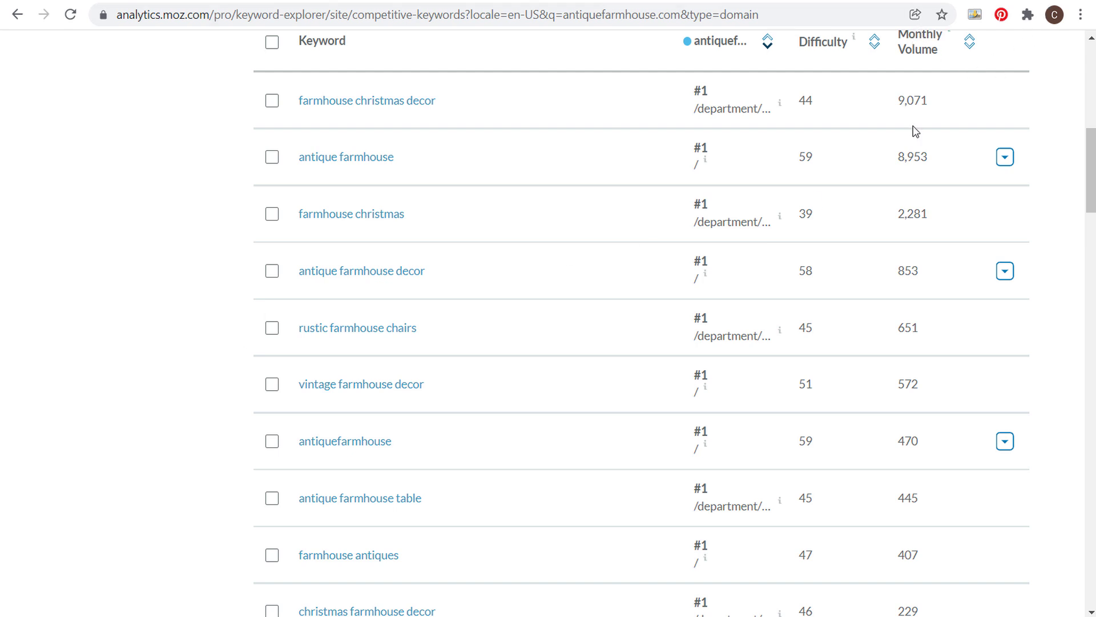
pyautogui.scroll(-4, 934, 241)
pyautogui.scroll(-5, 907, 394)
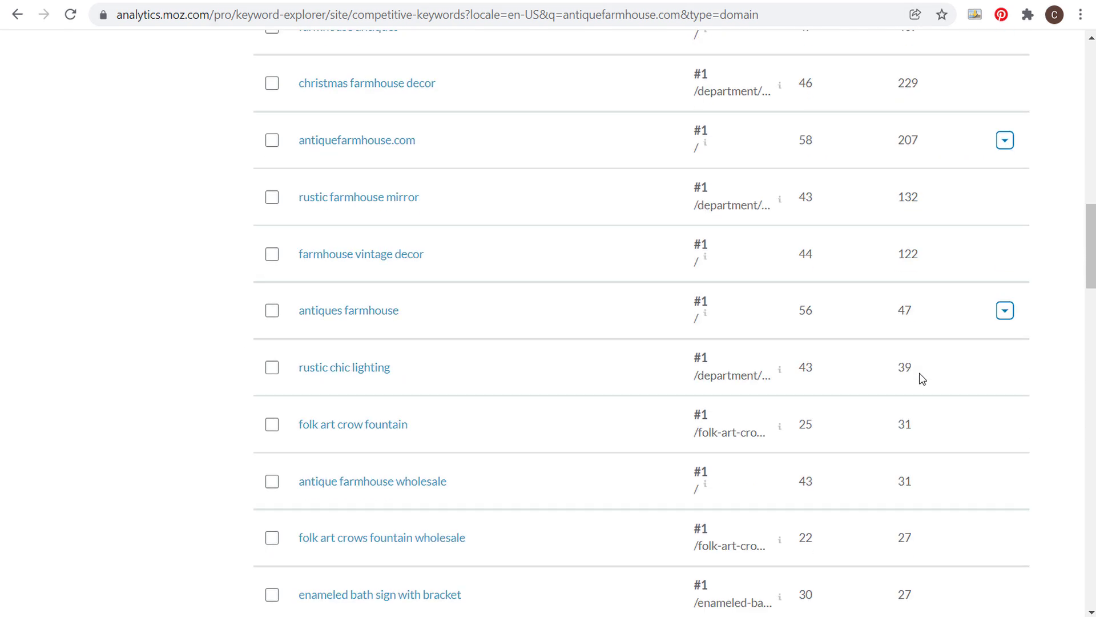
pyautogui.scroll(-4, 922, 377)
pyautogui.scroll(-16, 916, 451)
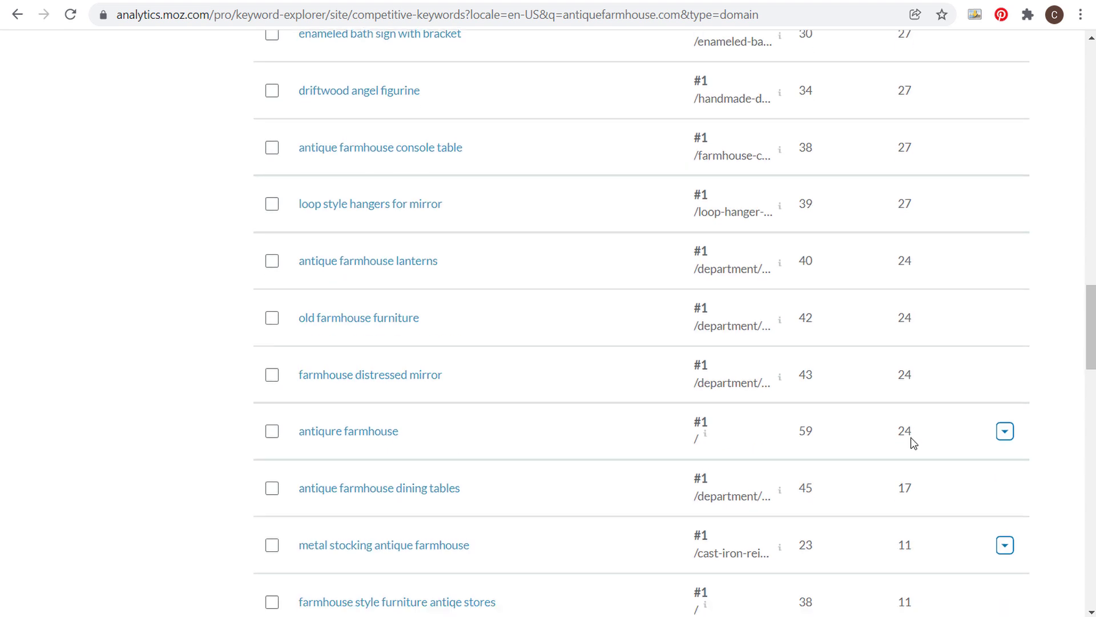
pyautogui.scroll(-6, 904, 397)
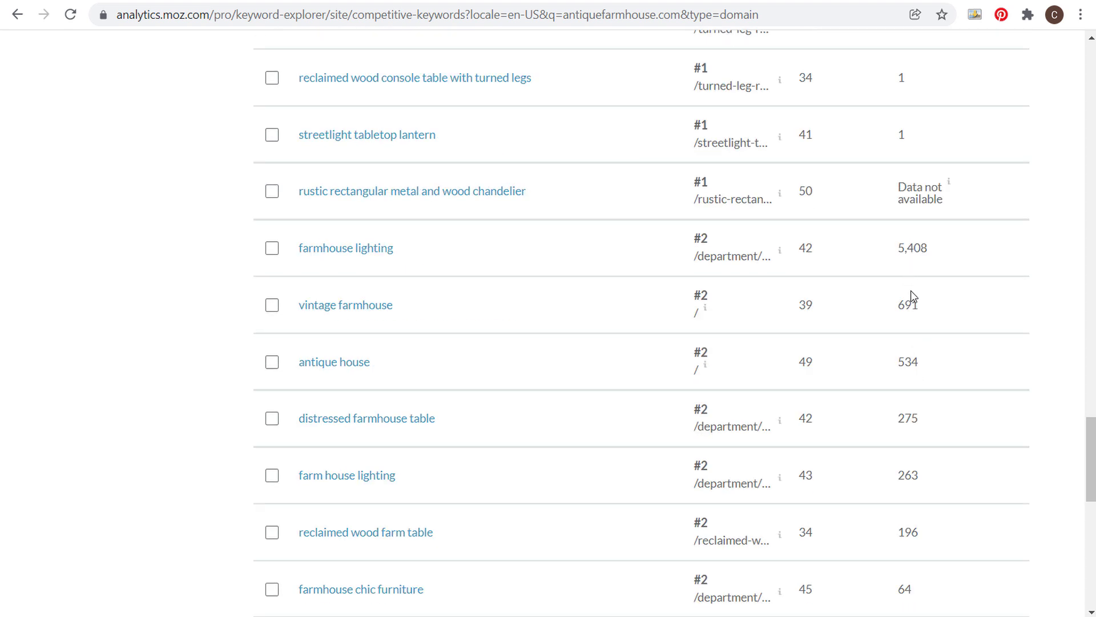
pyautogui.scroll(-2, 936, 356)
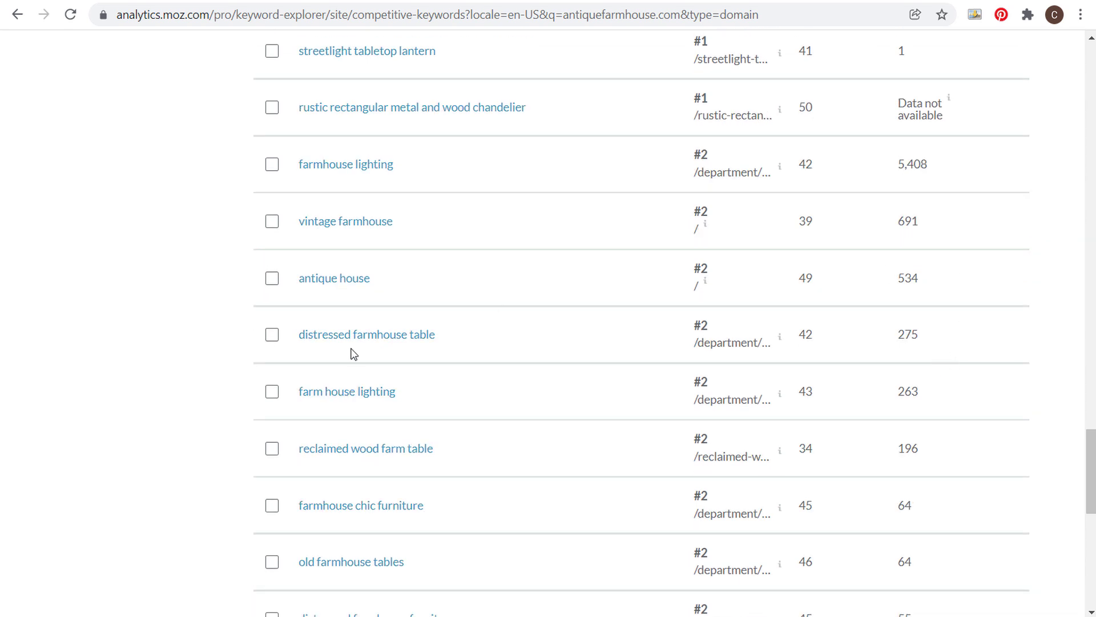
pyautogui.scroll(-3, 383, 322)
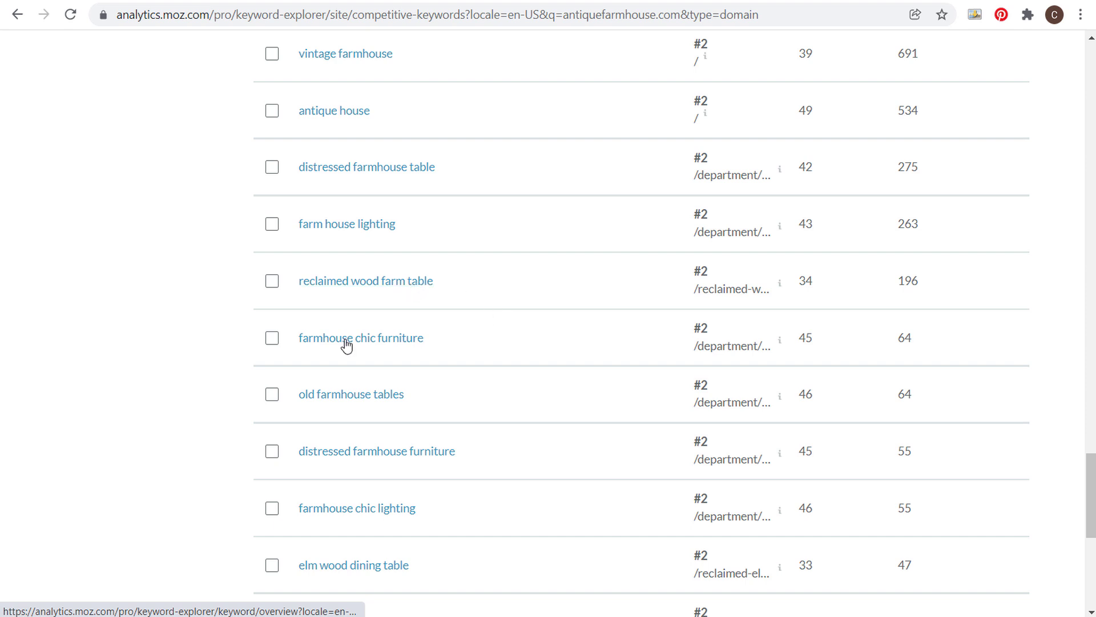
pyautogui.scroll(-3, 164, 295)
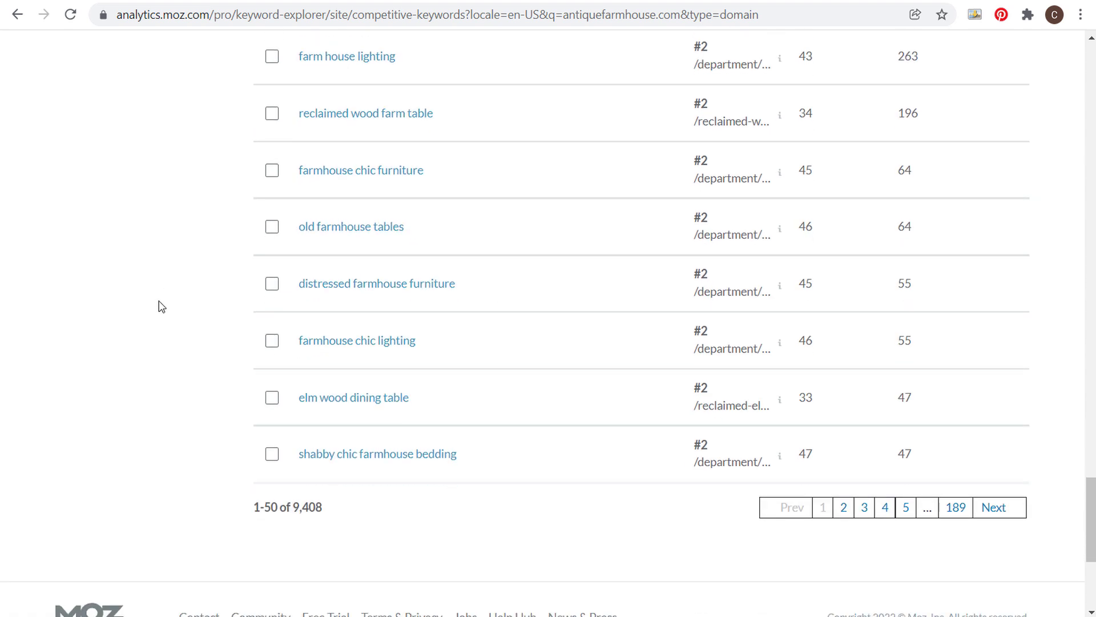
pyautogui.scroll(20, 272, 162)
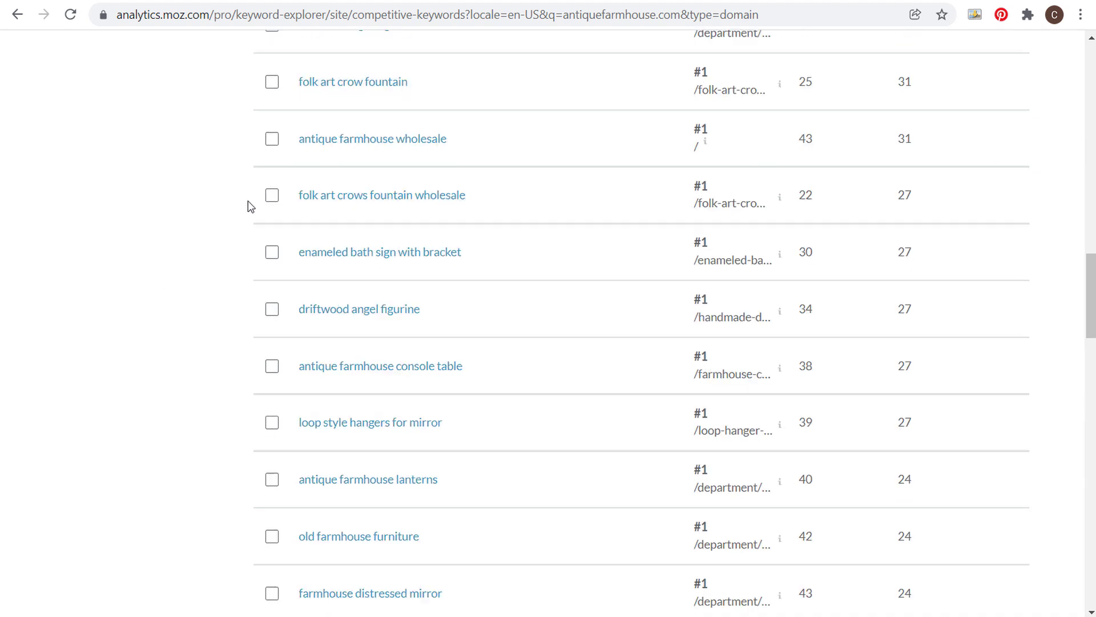
pyautogui.scroll(15, 248, 205)
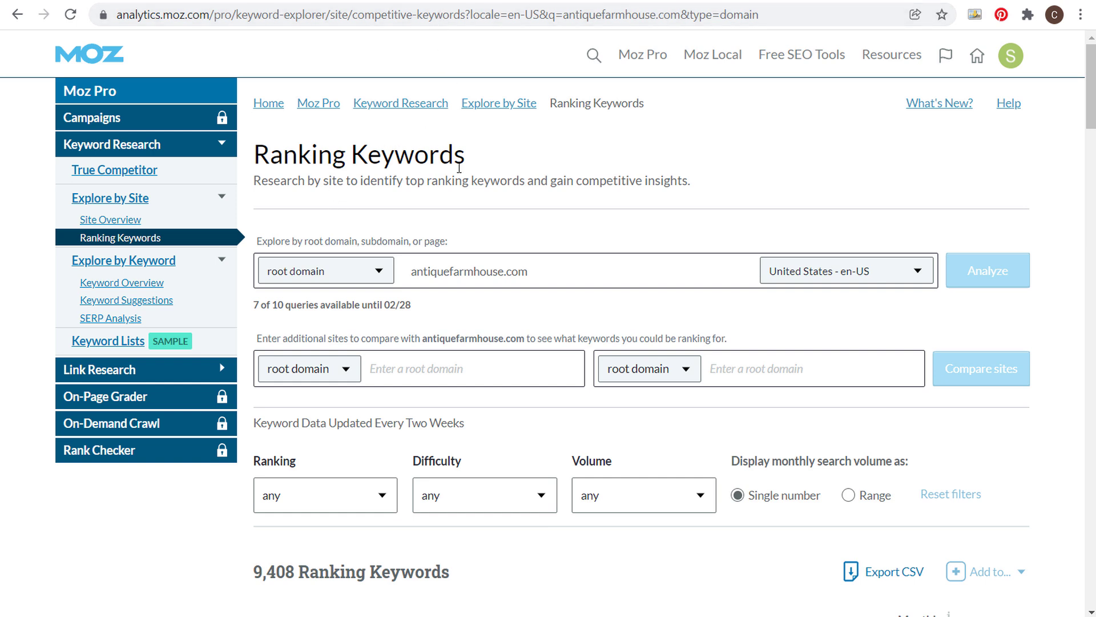
# Switch to WordStream's Free Keyword Tool and read its description and the keyword or website URL form.
pyautogui.hotkey('alt', 'Left')
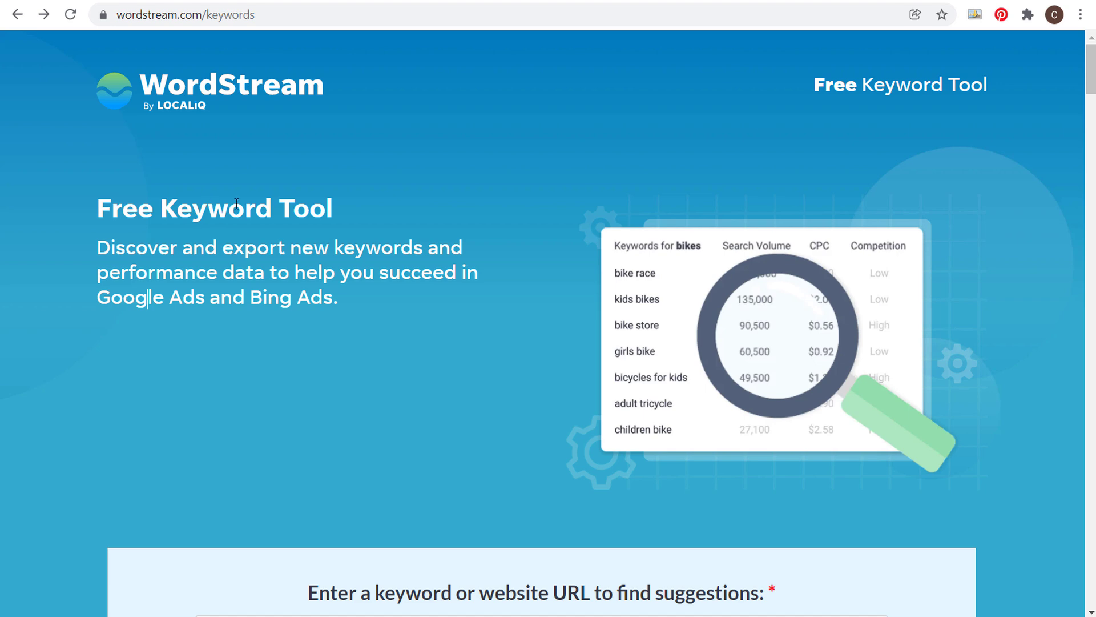
pyautogui.scroll(-5, 412, 180)
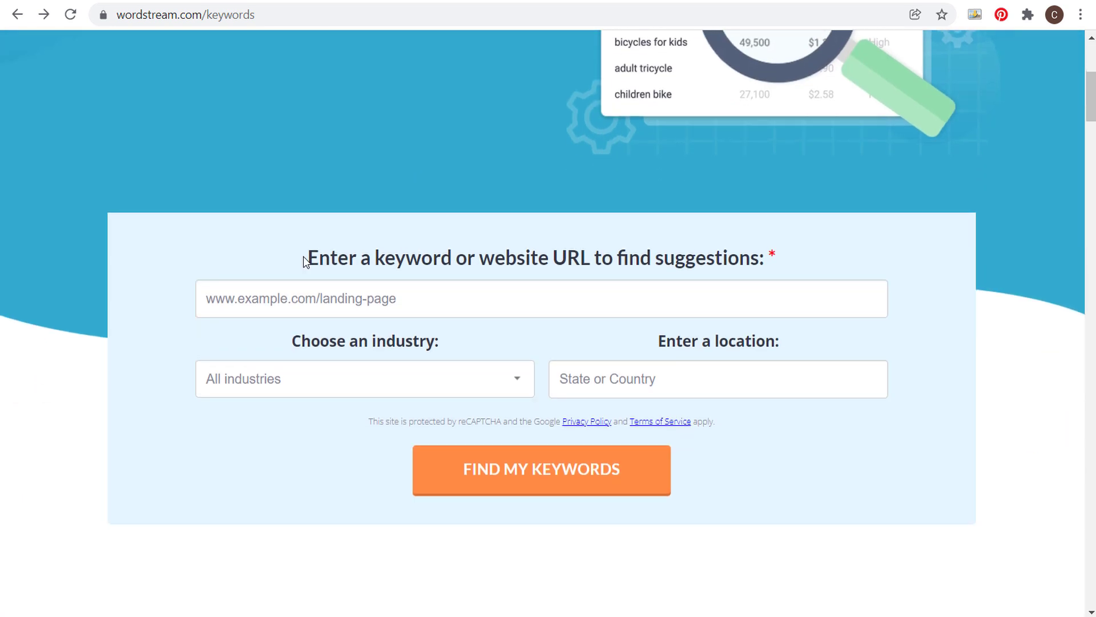
pyautogui.moveTo(318, 257); pyautogui.dragTo(600, 258)
pyautogui.click(593, 257)
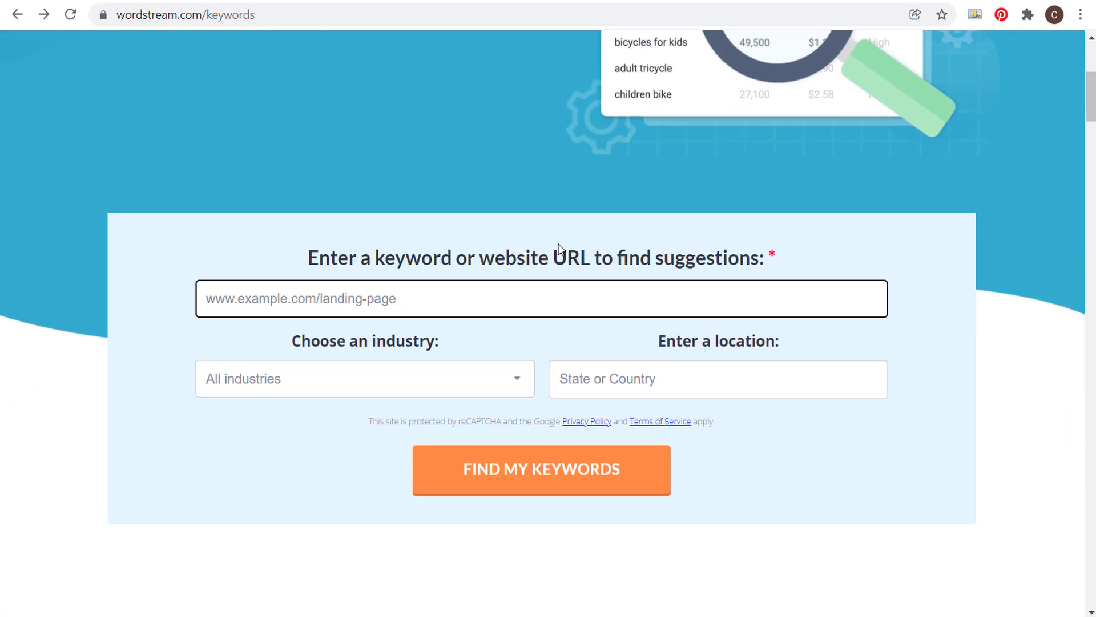
pyautogui.doubleClick(641, 260)
pyautogui.scroll(5, 522, 194)
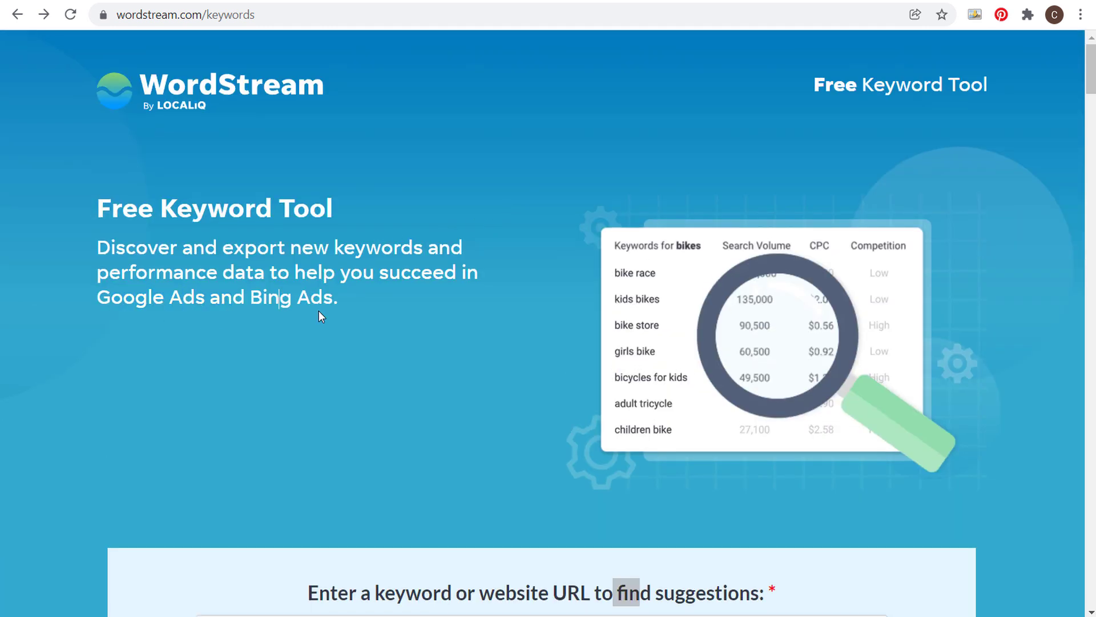
pyautogui.scroll(-6, 327, 314)
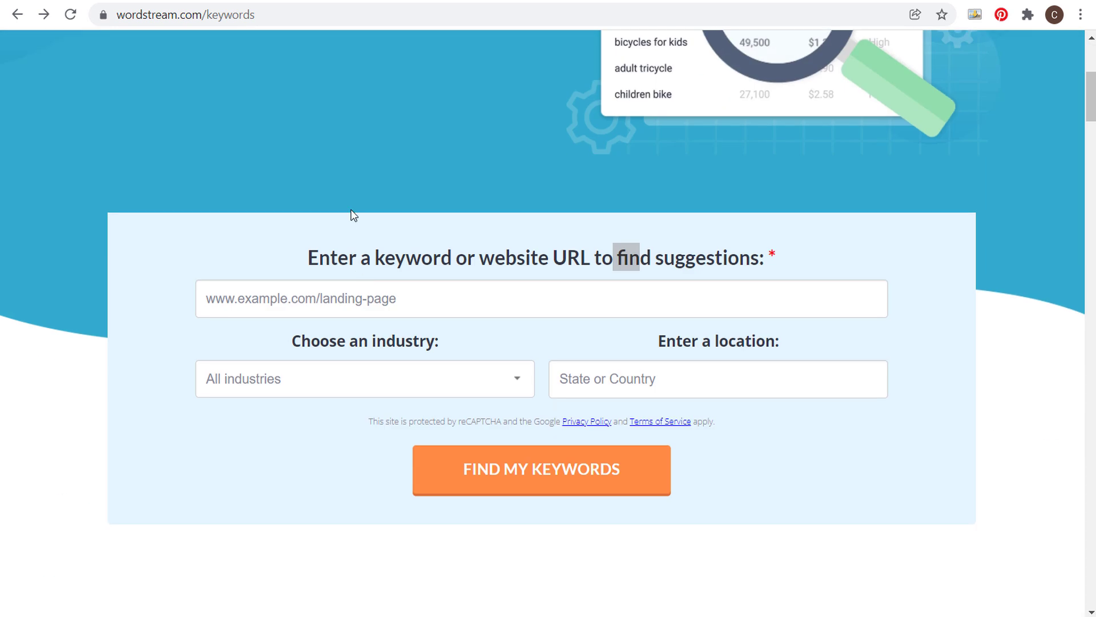
# Enter antiquefarmhouse.com as the website URL and run the keyword search across all industries.
pyautogui.click(351, 299)
pyautogui.write('antique')
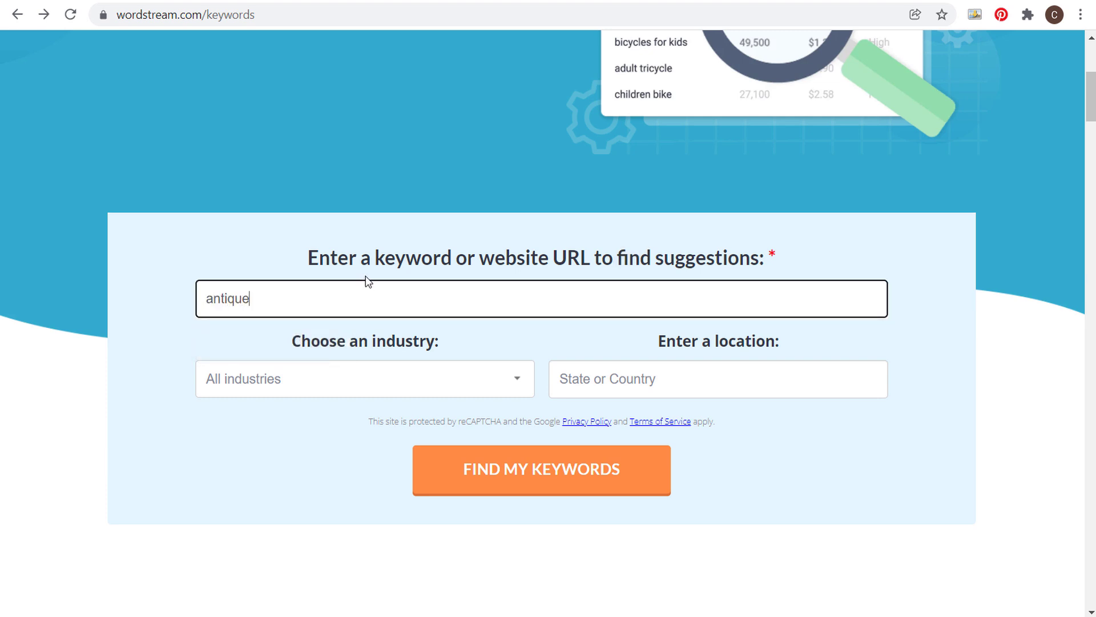
pyautogui.write('farmhouse.com')
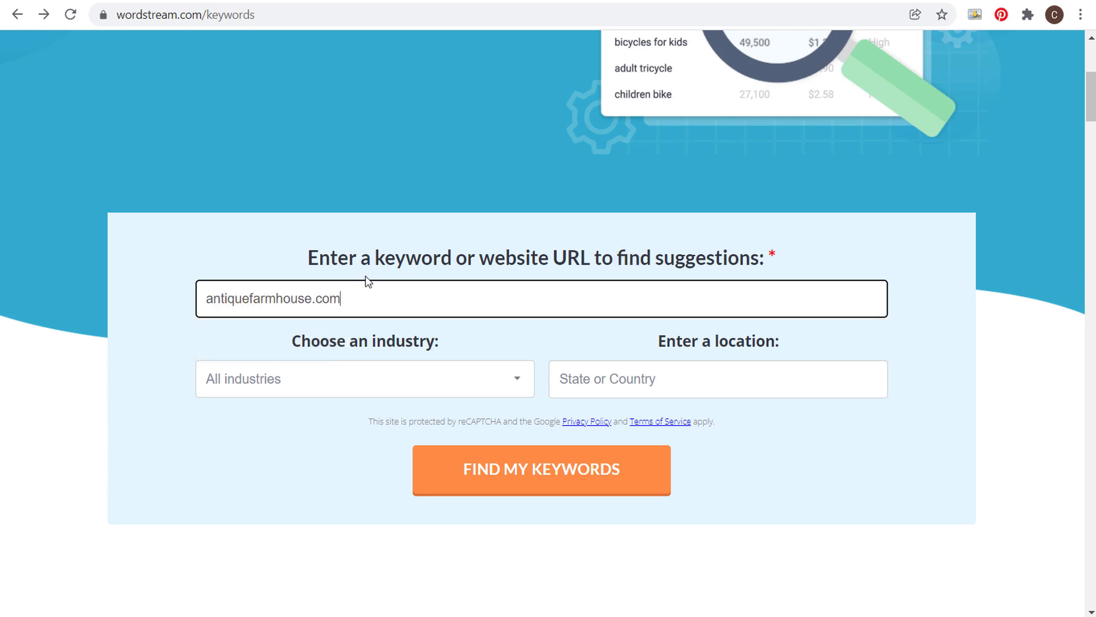
pyautogui.click(467, 469)
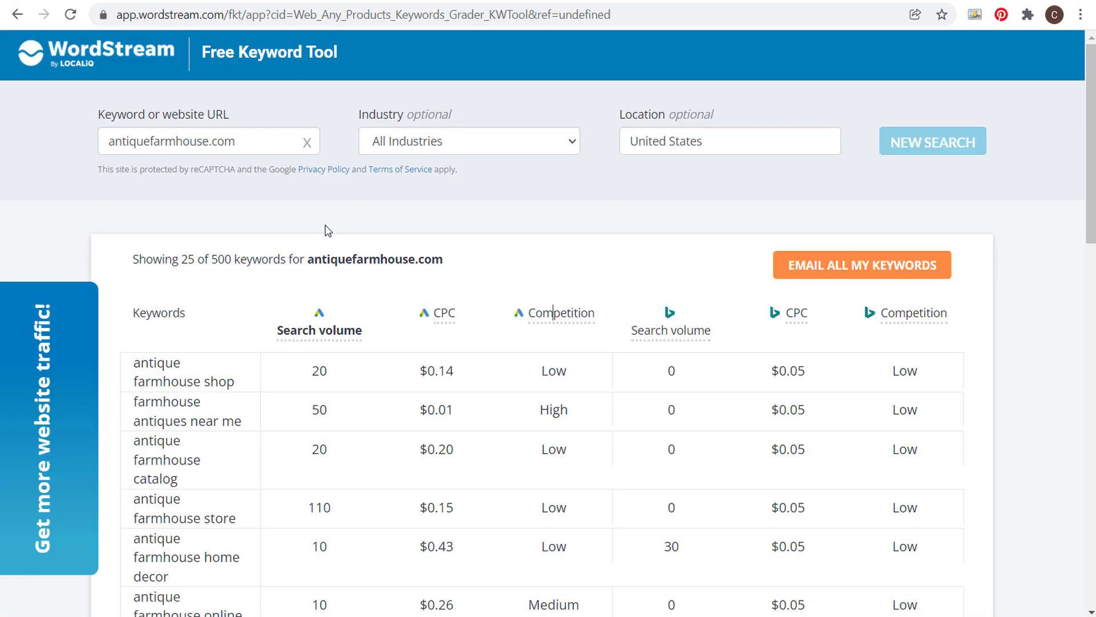
# Examine the keyword suggestions for antiquefarmhouse.com, comparing search volume, CPC and competition on Google and Bing.
pyautogui.moveTo(166, 262); pyautogui.dragTo(210, 260)
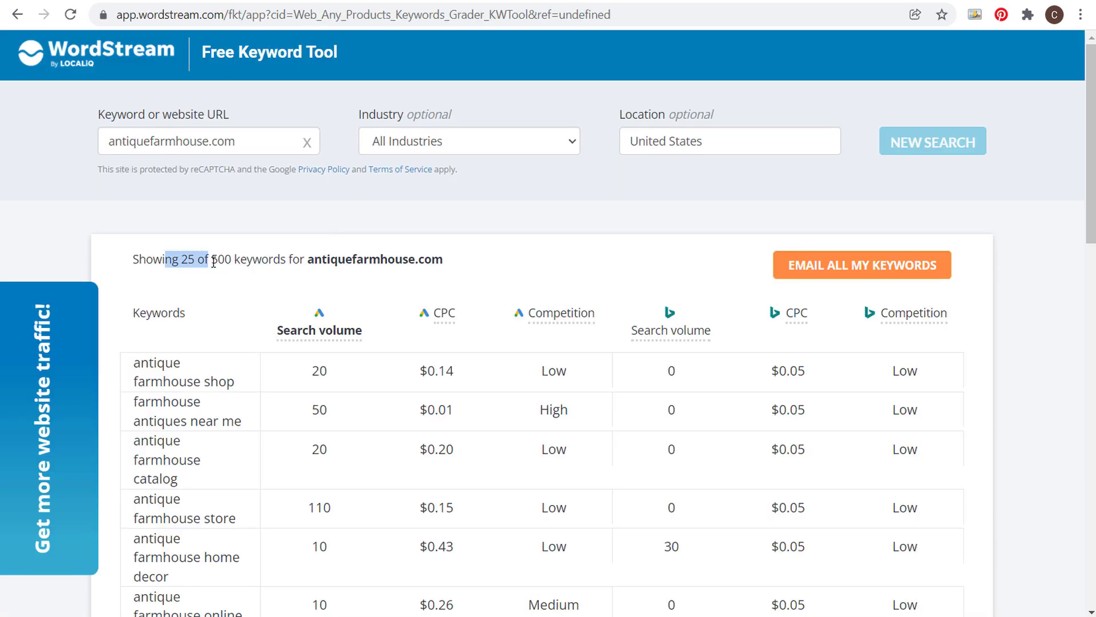
pyautogui.click(215, 262)
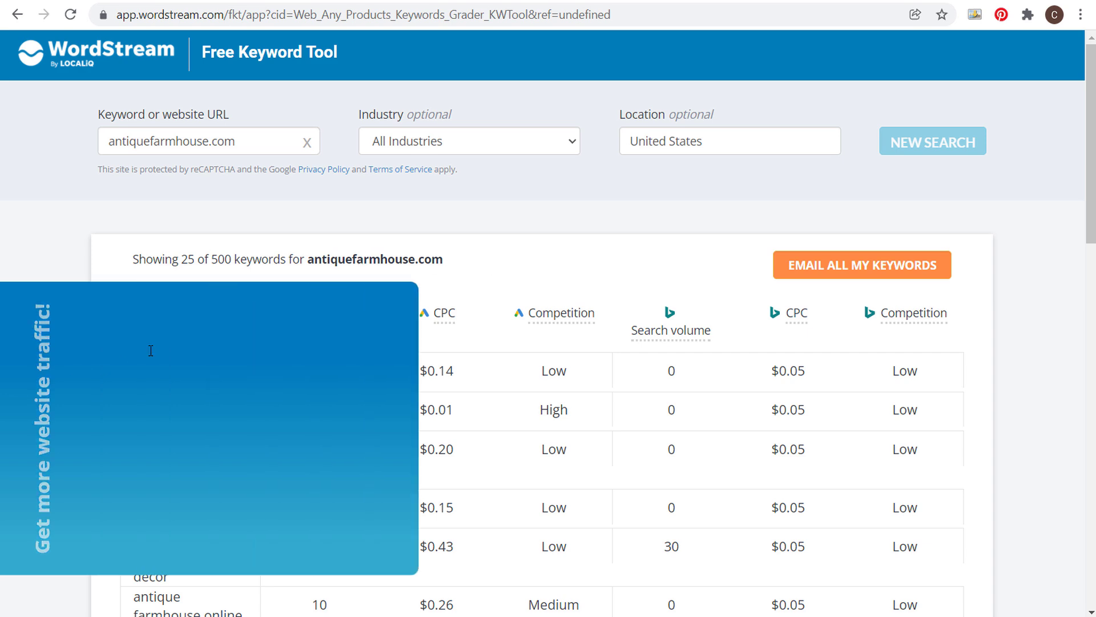
pyautogui.scroll(-7, 334, 390)
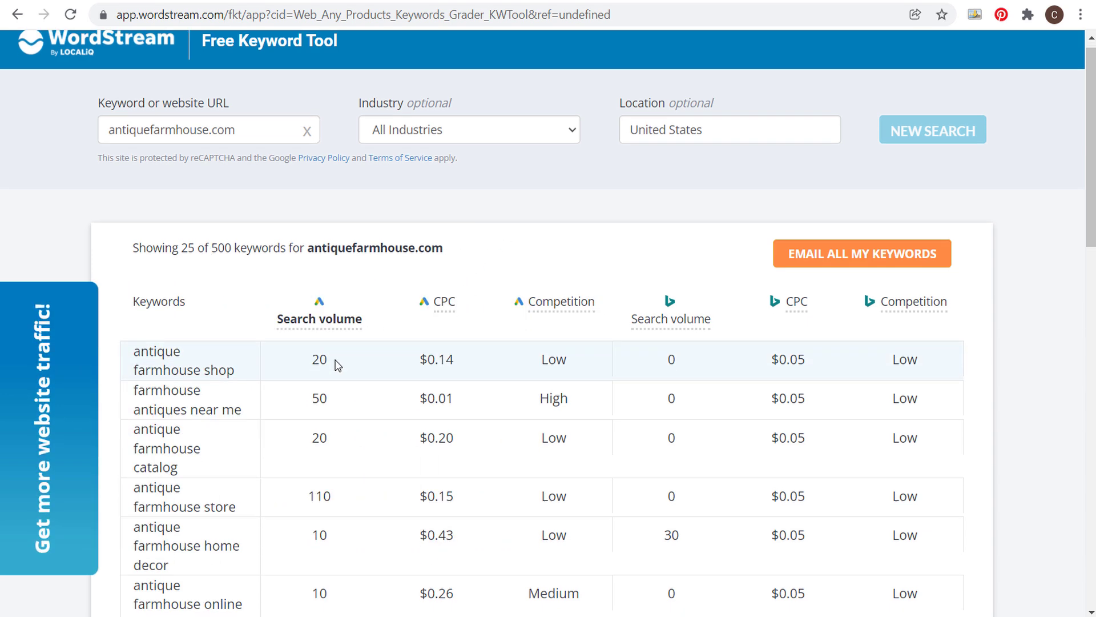
pyautogui.scroll(-2, 320, 378)
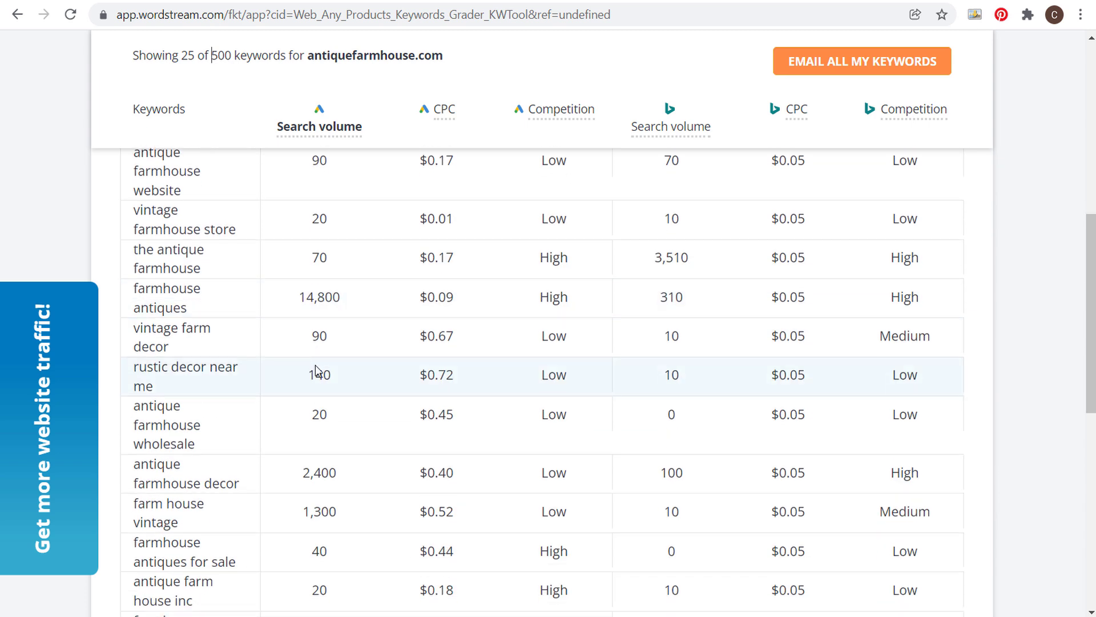
pyautogui.moveTo(435, 121)
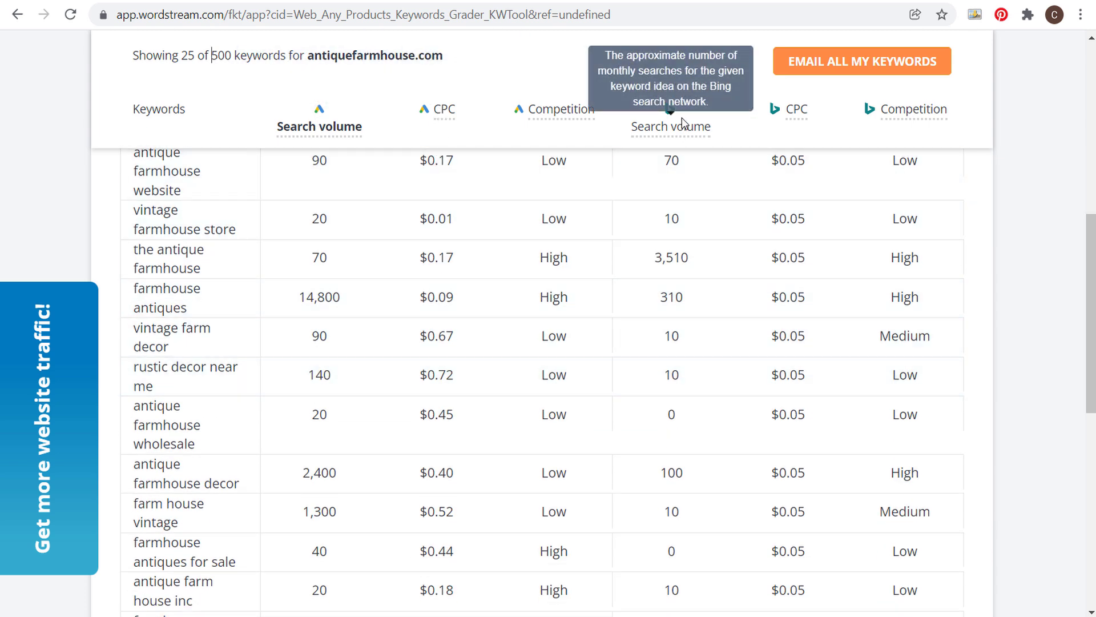
pyautogui.scroll(-2, 574, 292)
pyautogui.scroll(-5, 574, 292)
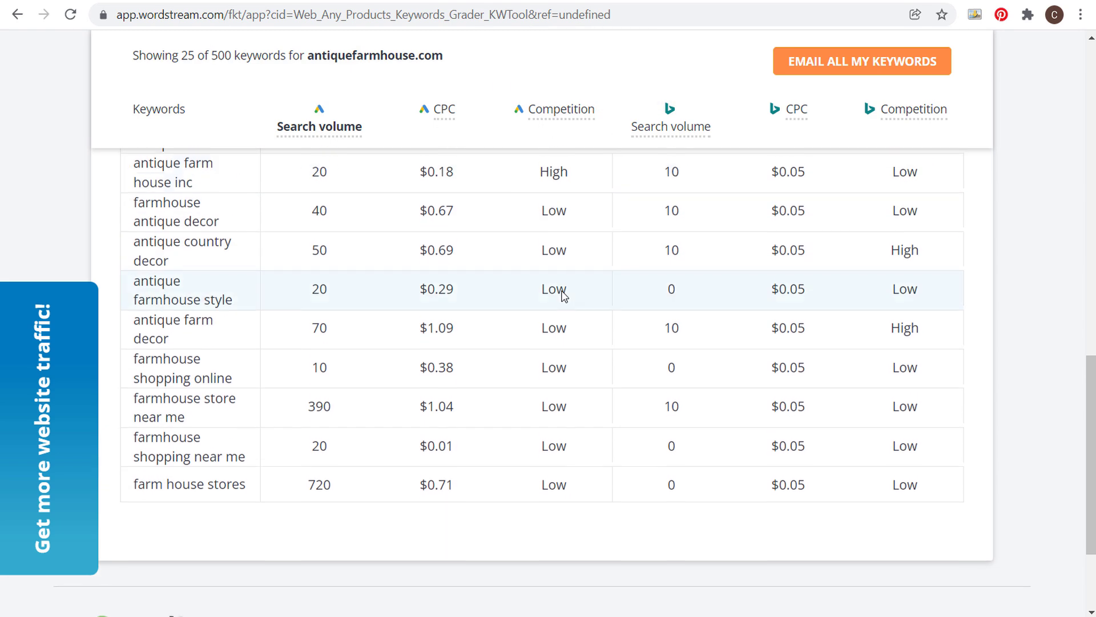
# Look at the email request form for the full antiquefarmhouse.com keyword list and close it without submitting.
pyautogui.scroll(15, 583, 306)
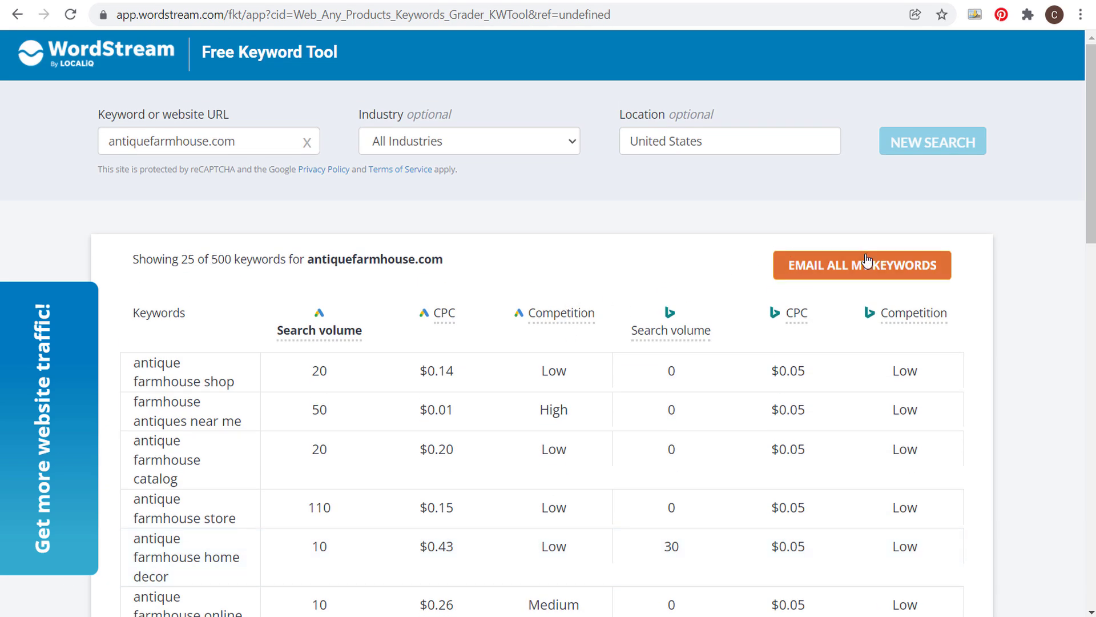
pyautogui.click(861, 265)
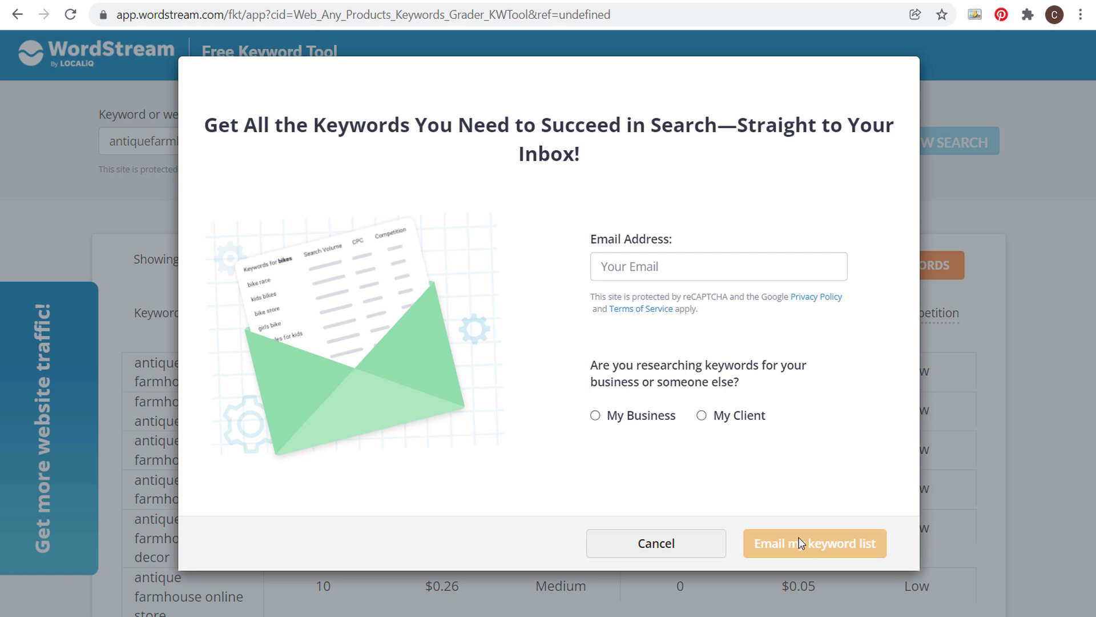
pyautogui.click(1012, 215)
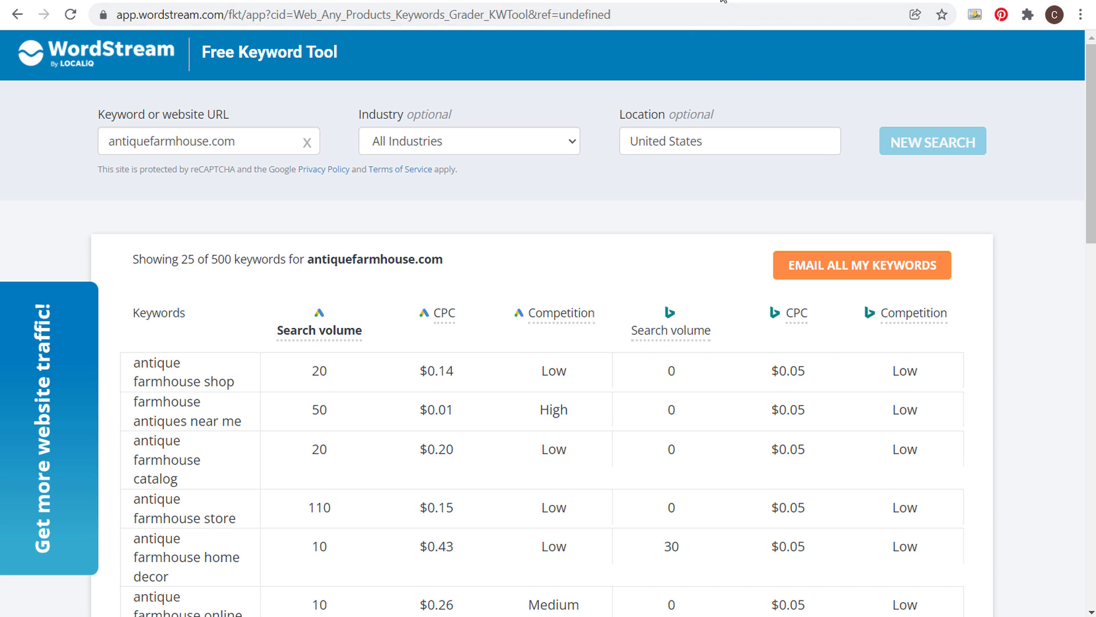
# Switch to Microsoft Advertising's Keyword Planner and search for new keywords using antiquefarmhouse.com as the landing page, covering the entire site.
pyautogui.click(717, 38)
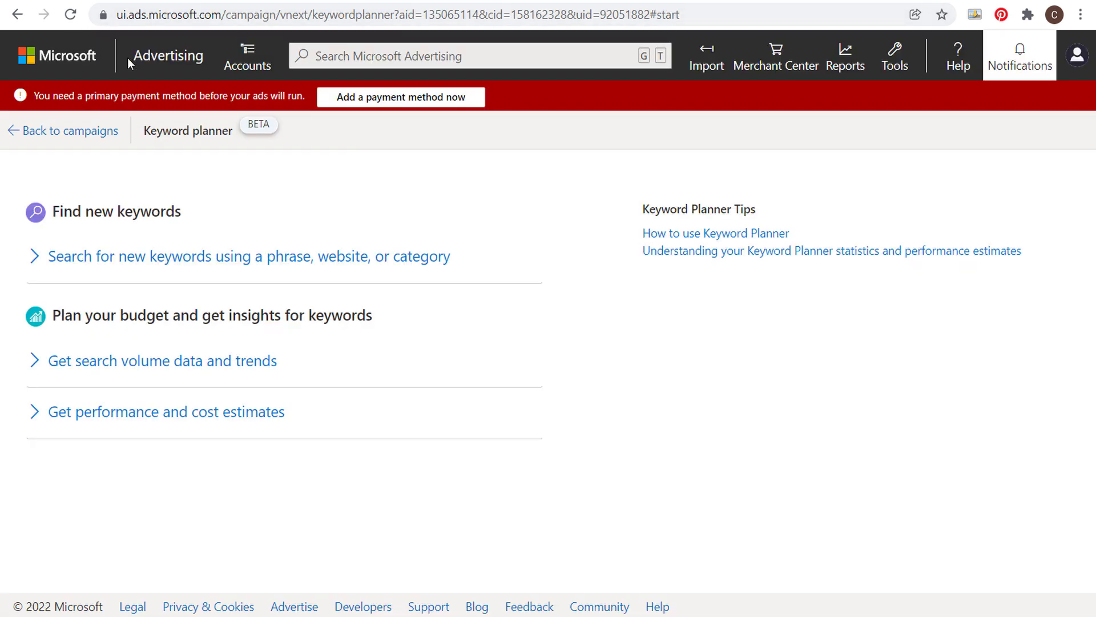
pyautogui.click(339, 263)
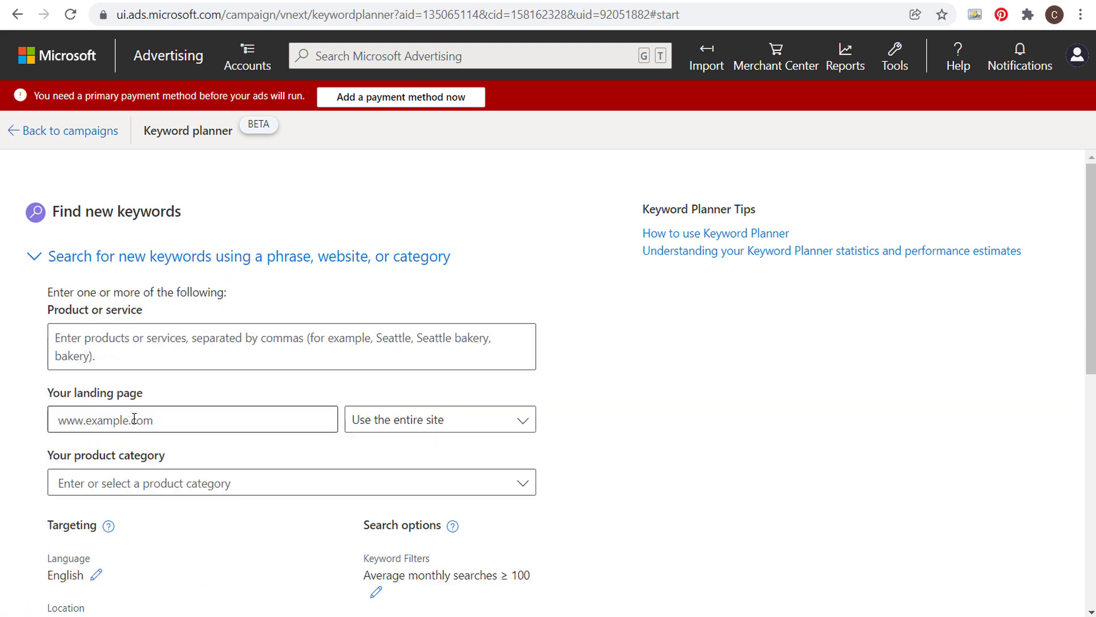
pyautogui.click(158, 420)
pyautogui.click(138, 454)
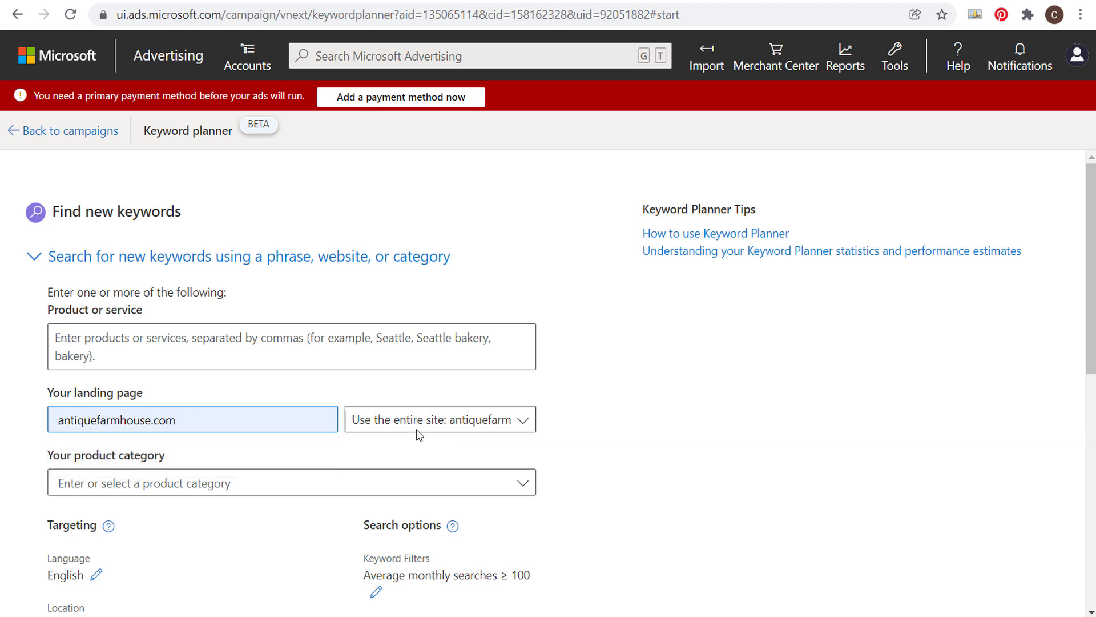
pyautogui.scroll(-1, 603, 411)
pyautogui.scroll(-7, 604, 411)
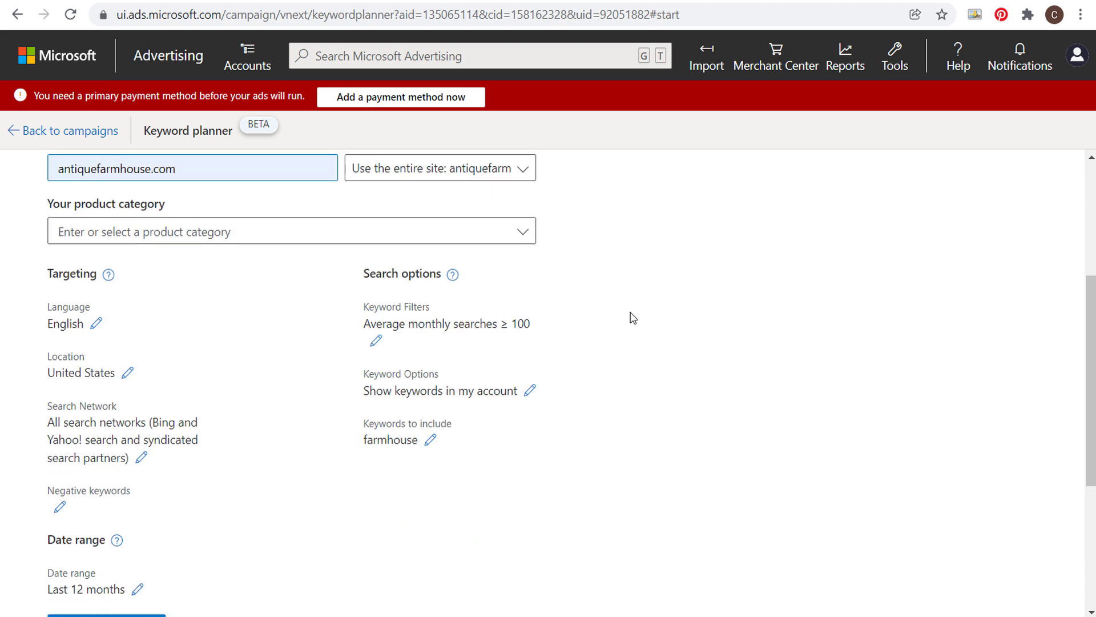
pyautogui.click(126, 465)
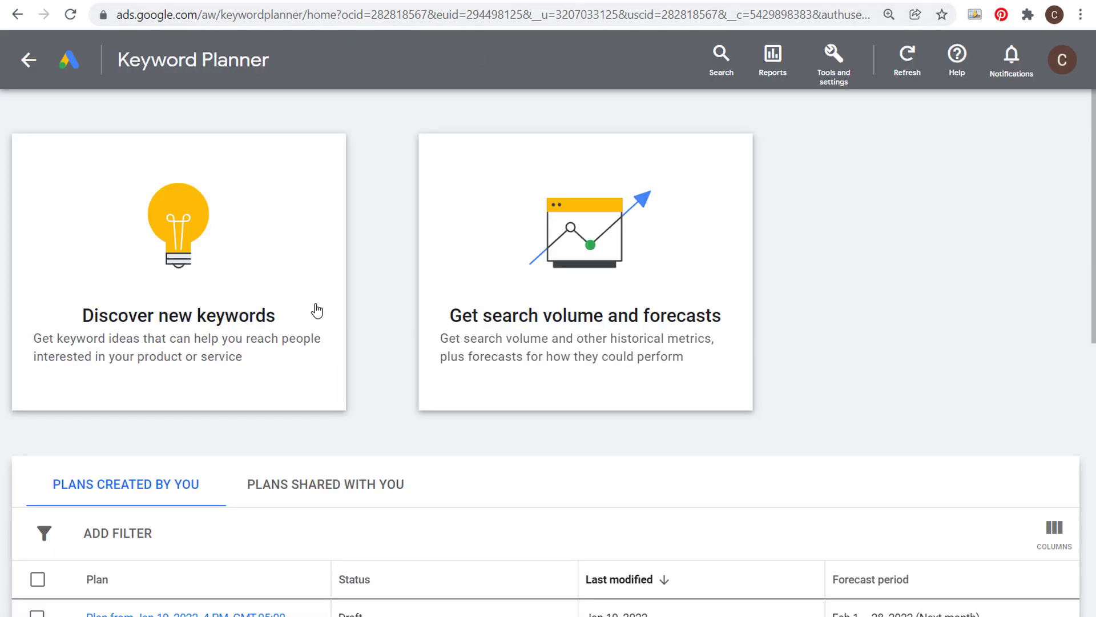
# In Google Ads Keyword Planner, start discovering new keywords from a website and enter antiquefarmhouse.com, checking the entire-site and single-page options.
pyautogui.click(228, 237)
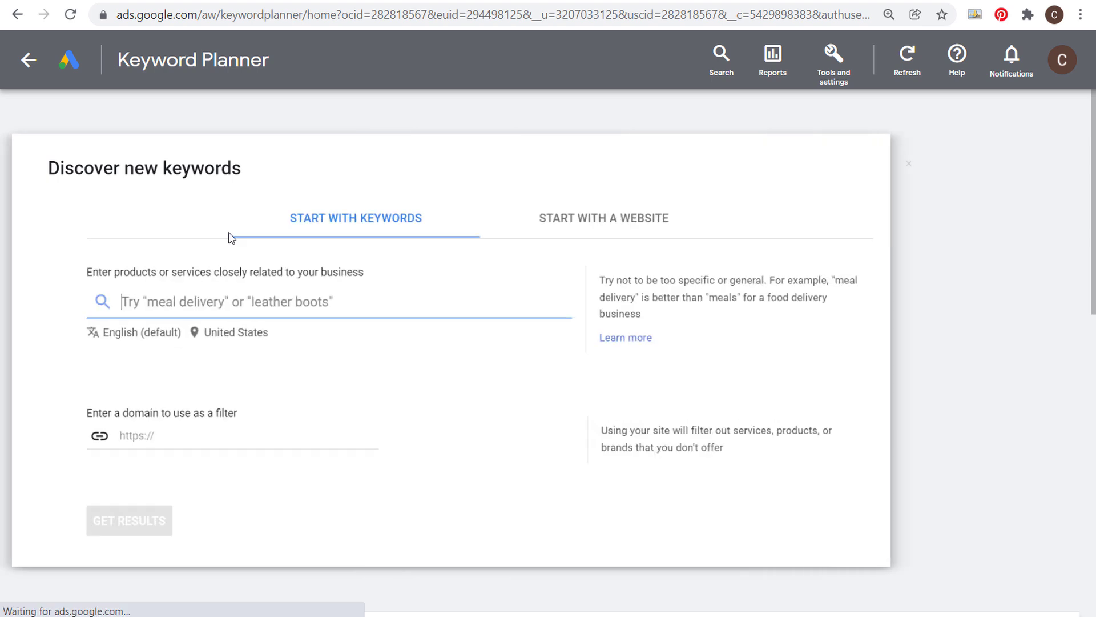
pyautogui.click(496, 200)
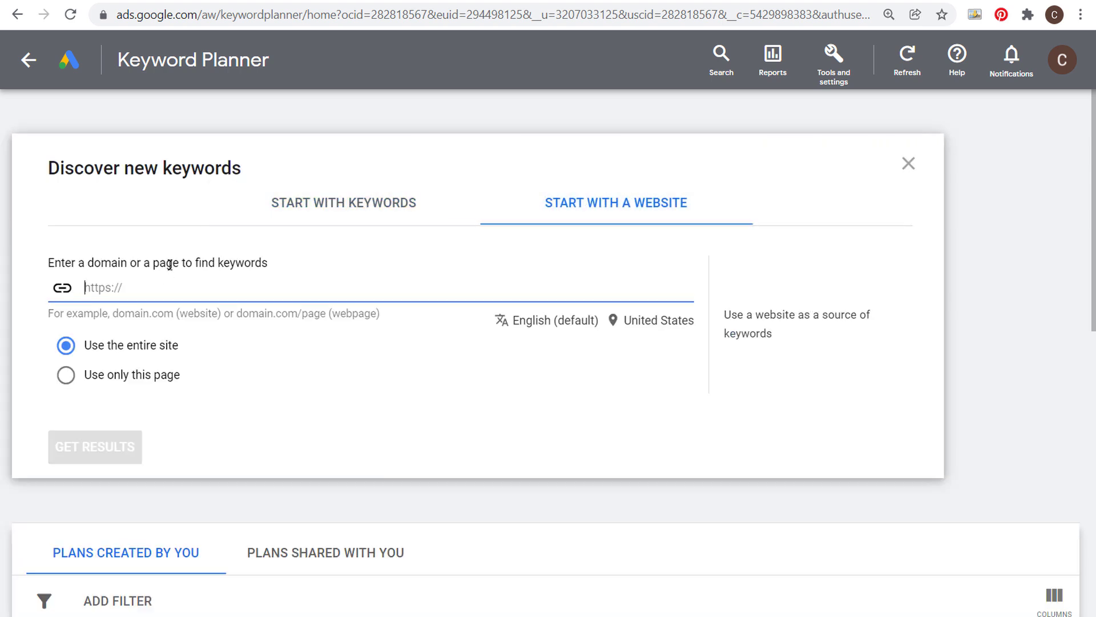
pyautogui.write('antiquefarmhouse')
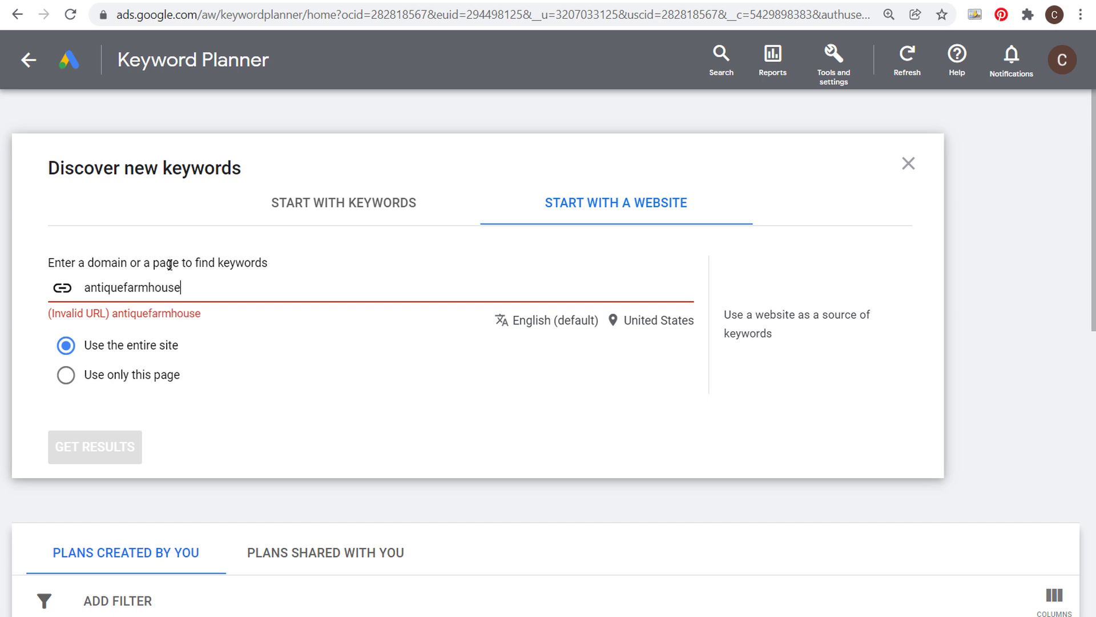
pyautogui.write('.com')
pyautogui.moveTo(132, 345); pyautogui.dragTo(108, 377)
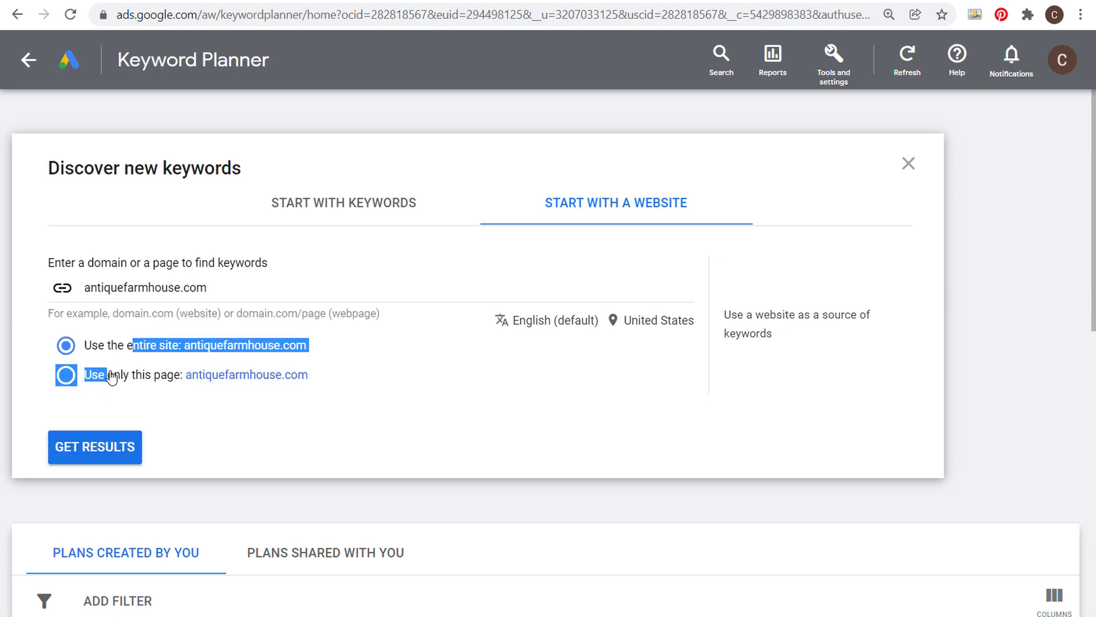
pyautogui.click(423, 370)
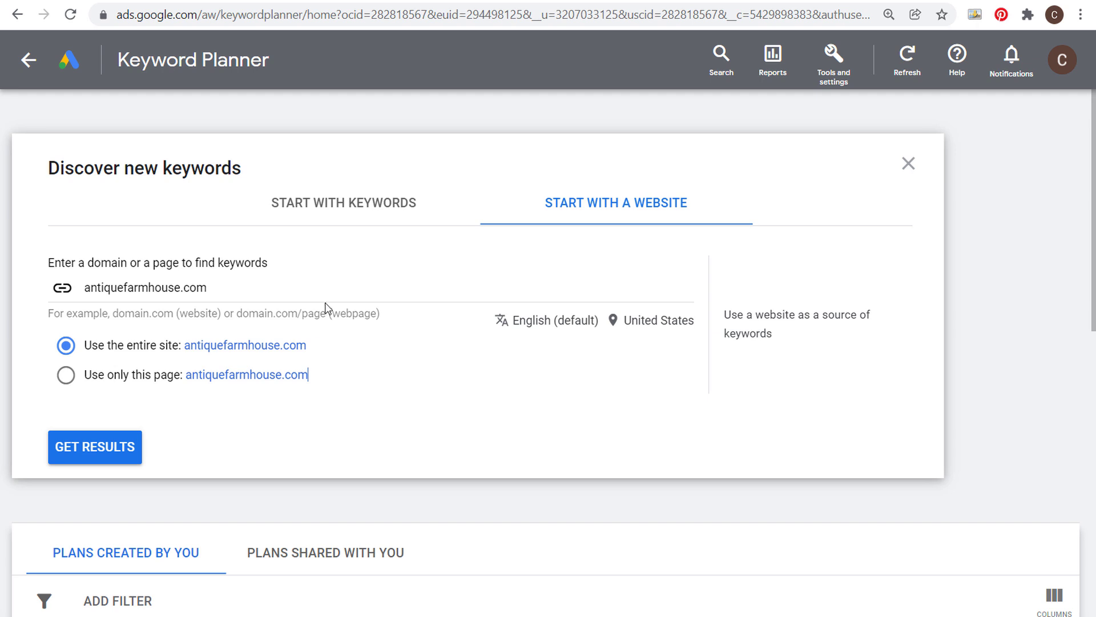
pyautogui.click(281, 196)
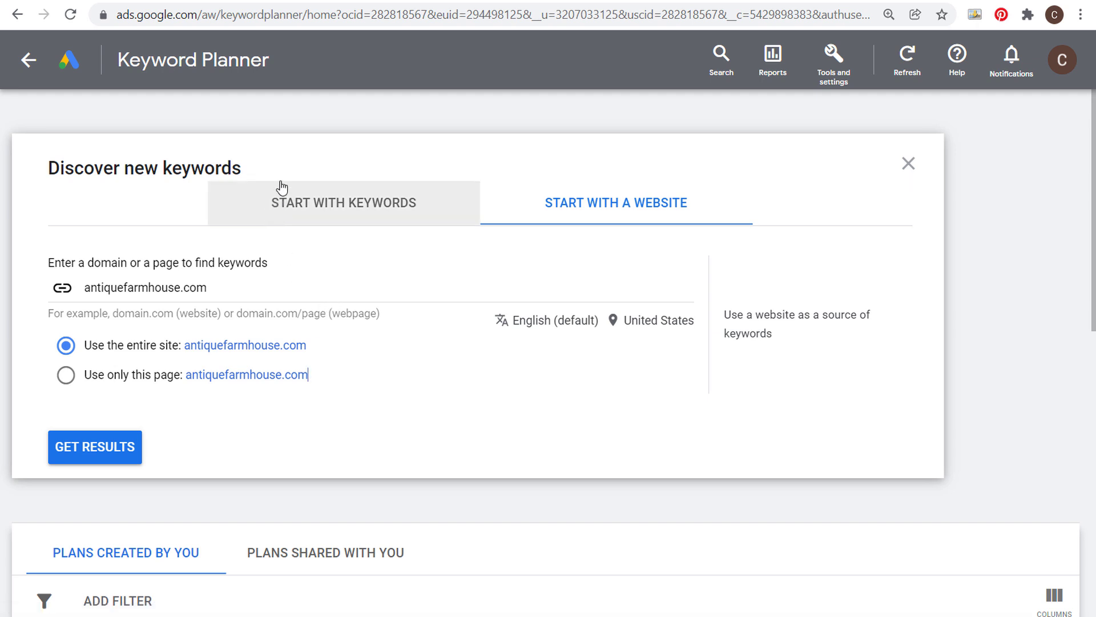
# Switch to the Keywords Everywhere list of antiquefarmhouse.com's top pages and copy the address of the home-decor/wall-decor.html page.
pyautogui.click(296, 3)
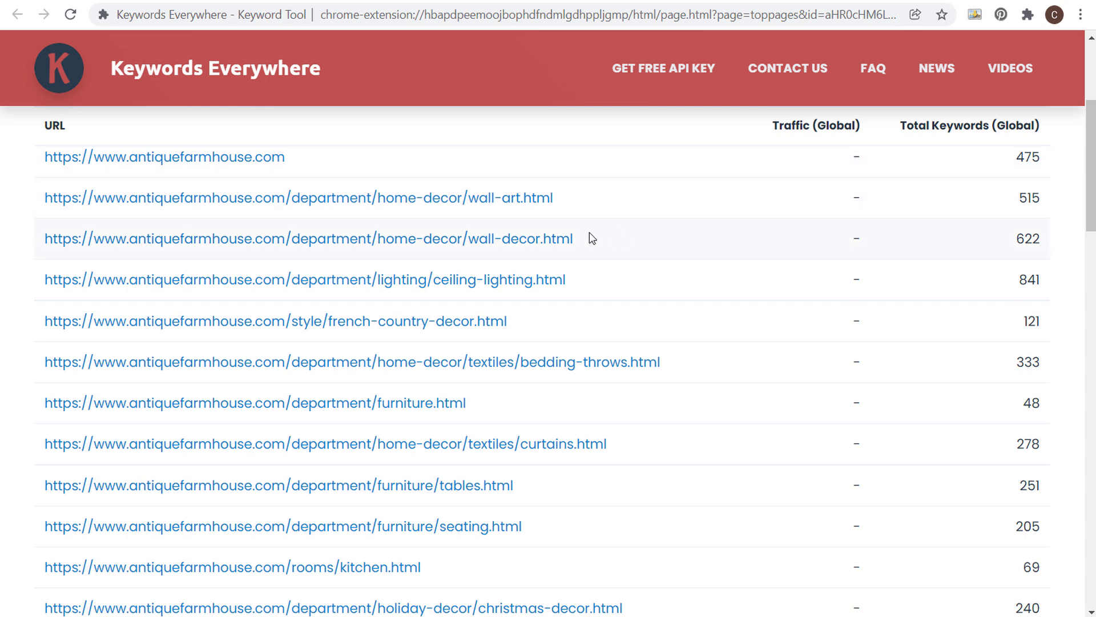
pyautogui.rightClick(408, 241)
pyautogui.click(457, 356)
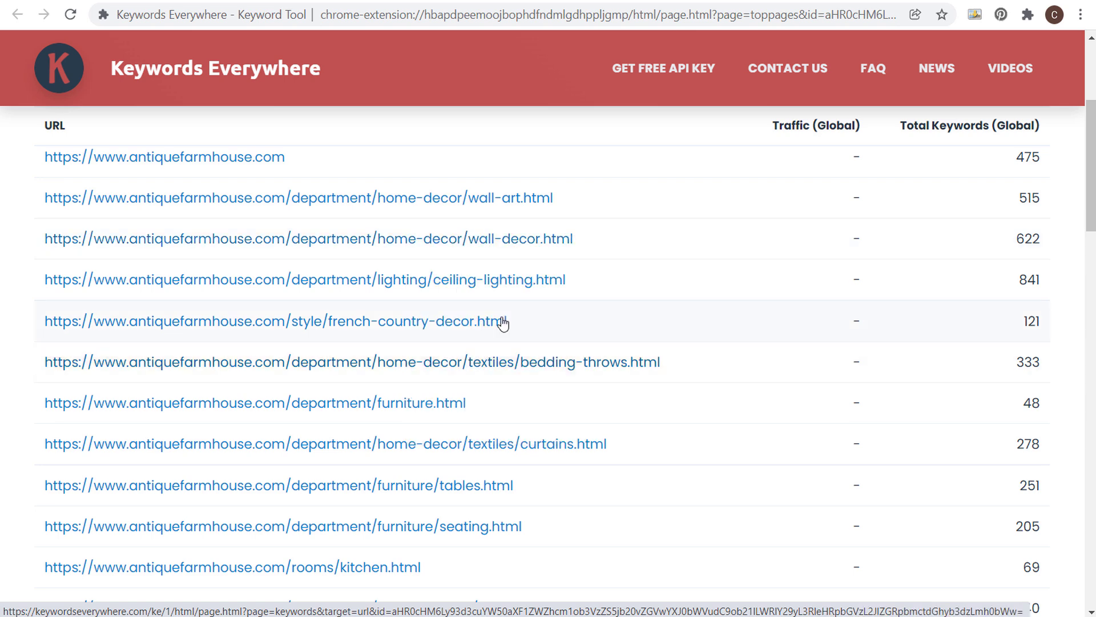
# Back in Google Keyword Planner, replace the domain with the copied wall-decor.html URL, limit the source to only this page and get the results.
pyautogui.click(237, 286)
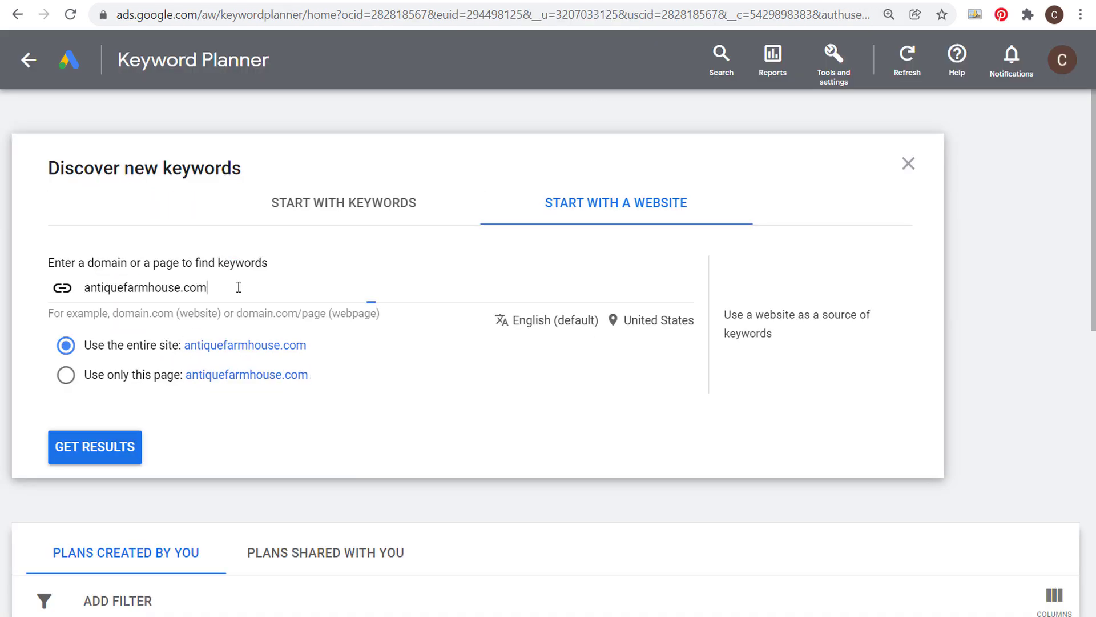
pyautogui.hotkey('ctrl', 'a')
pyautogui.hotkey('ctrl', 'v')
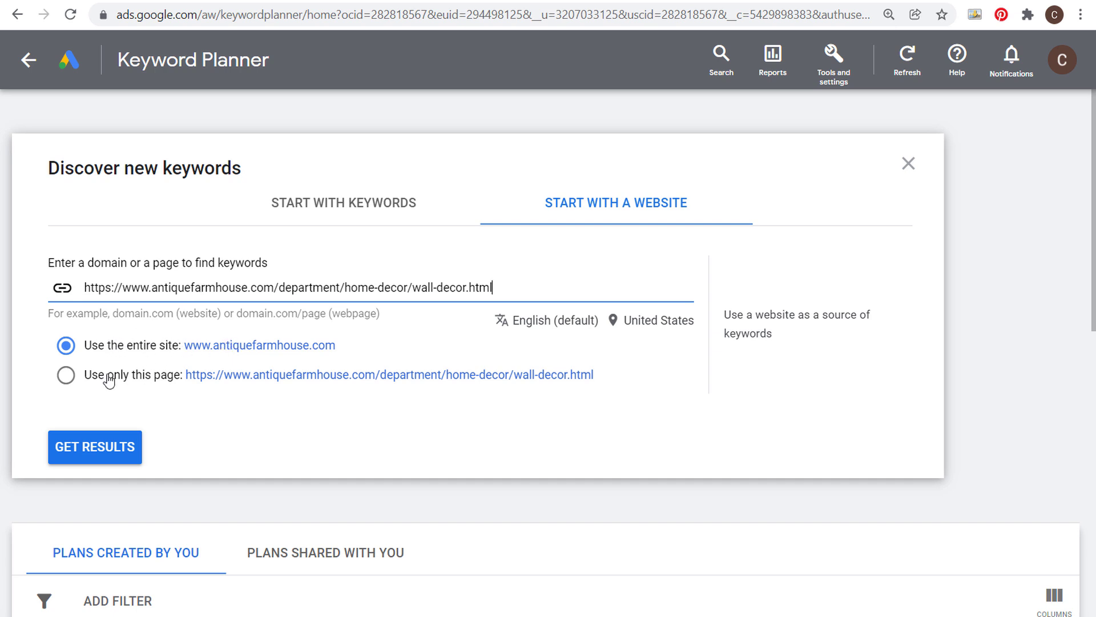
pyautogui.click(64, 379)
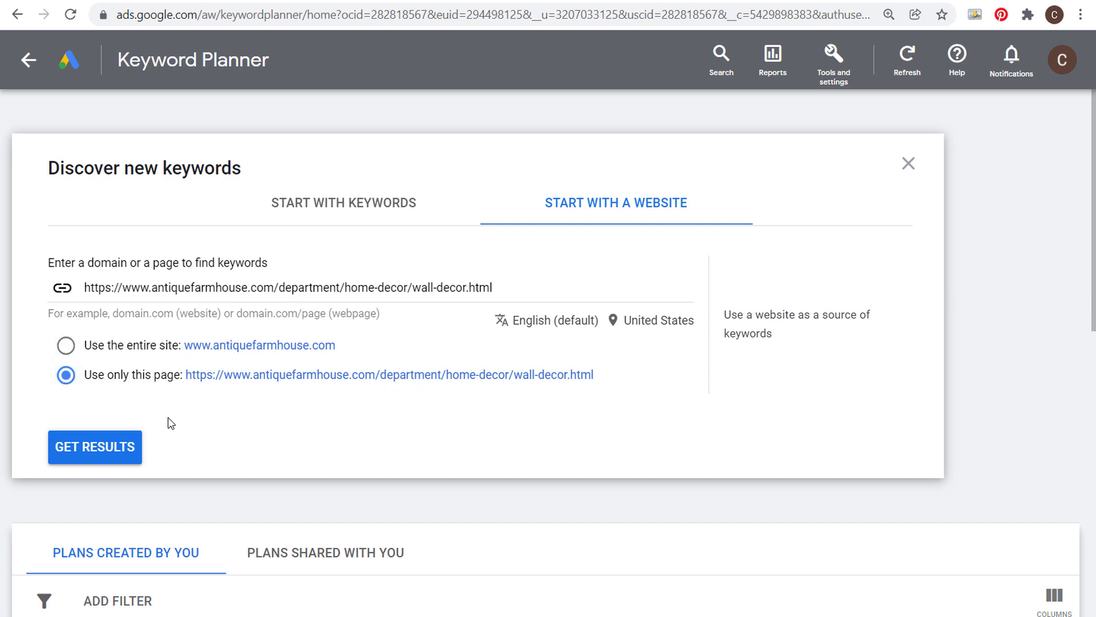
pyautogui.click(105, 454)
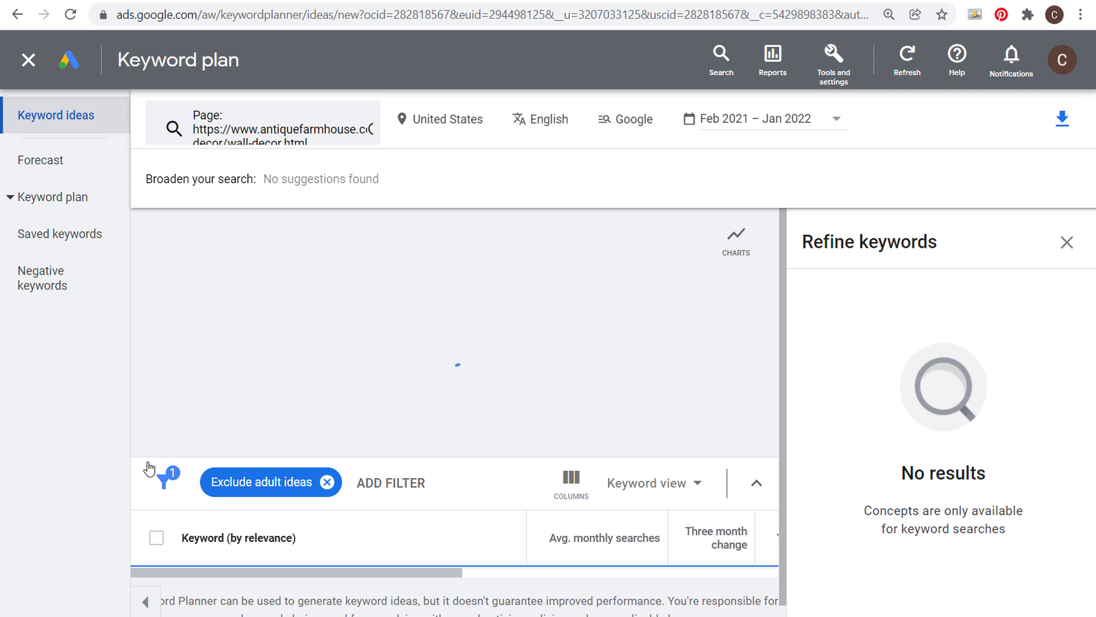
# Examine the keyword ideas for the wall-decor page, including their average monthly searches and three-month change.
pyautogui.scroll(-5, 446, 442)
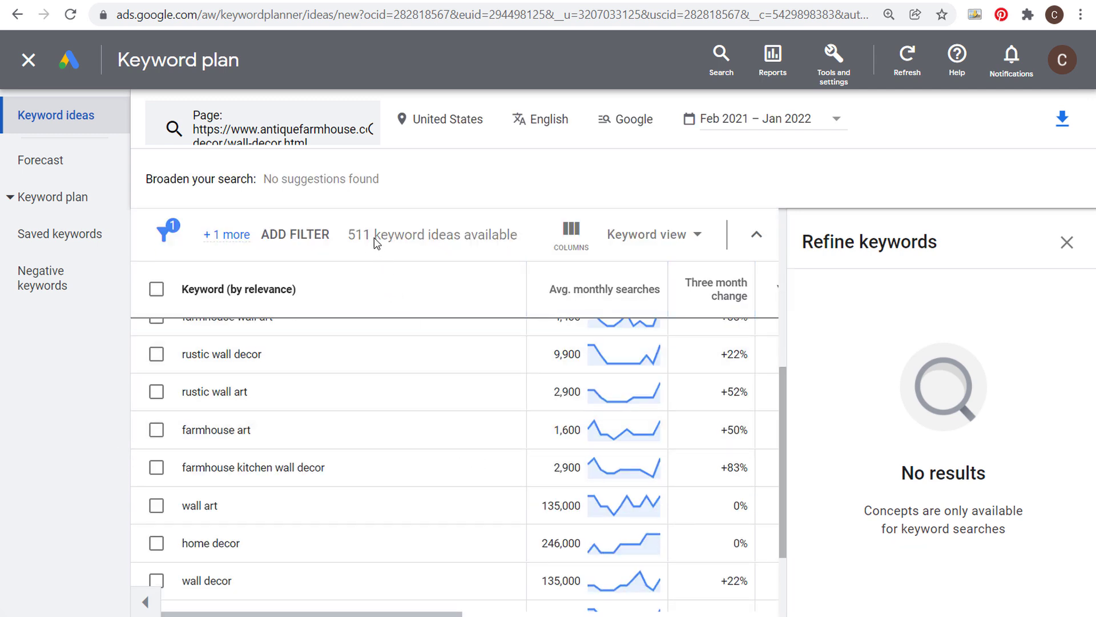
pyautogui.scroll(4, 310, 354)
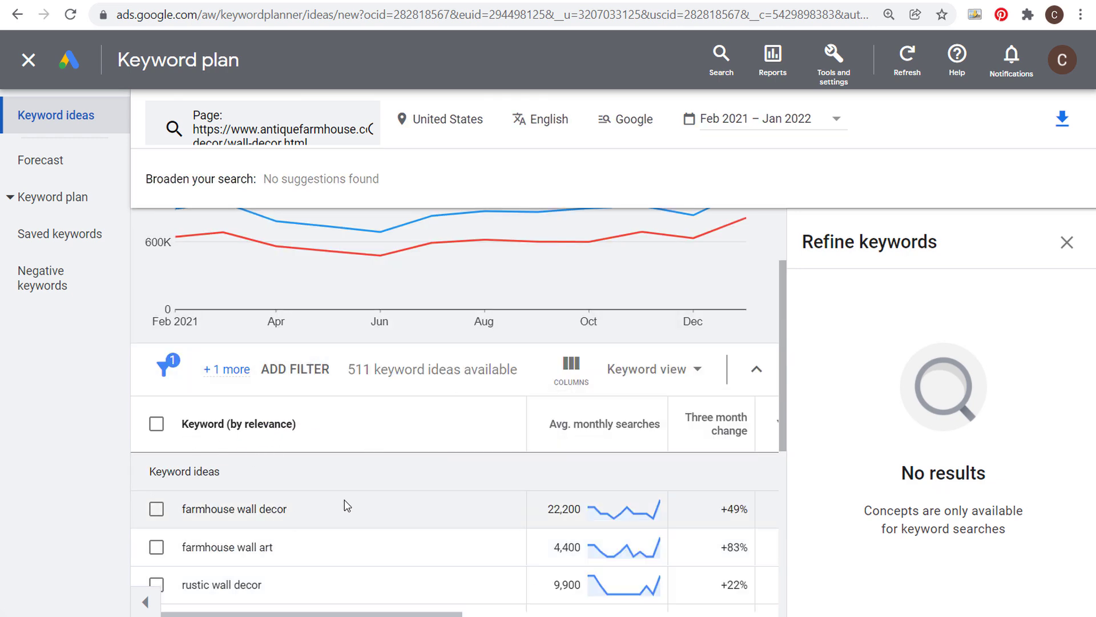
pyautogui.scroll(-2, 323, 511)
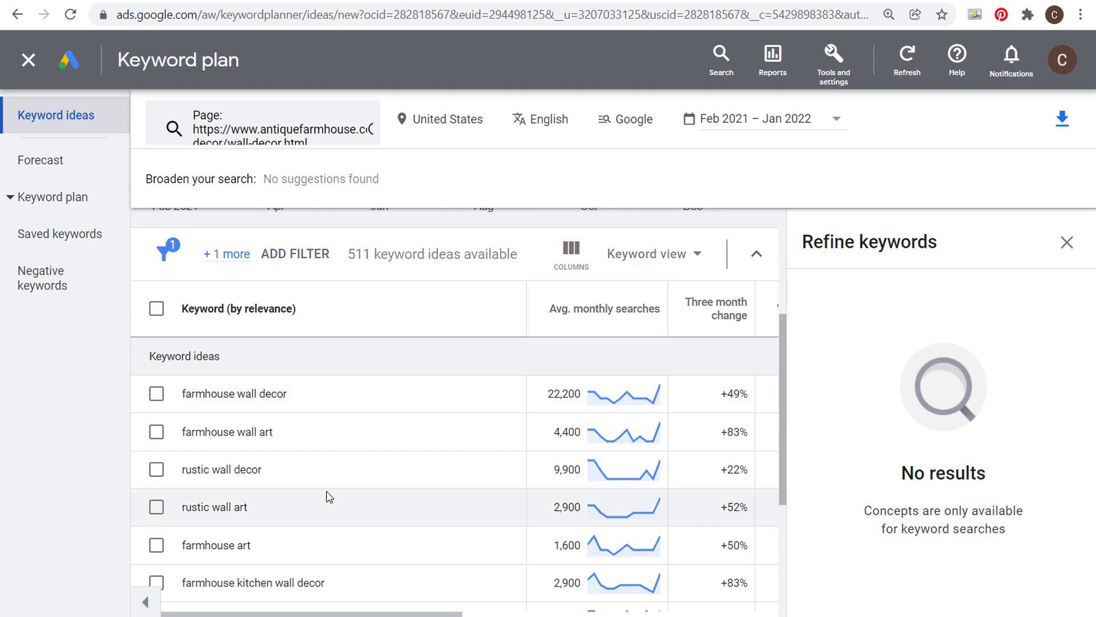
pyautogui.scroll(-2, 337, 462)
pyautogui.scroll(-2, 361, 380)
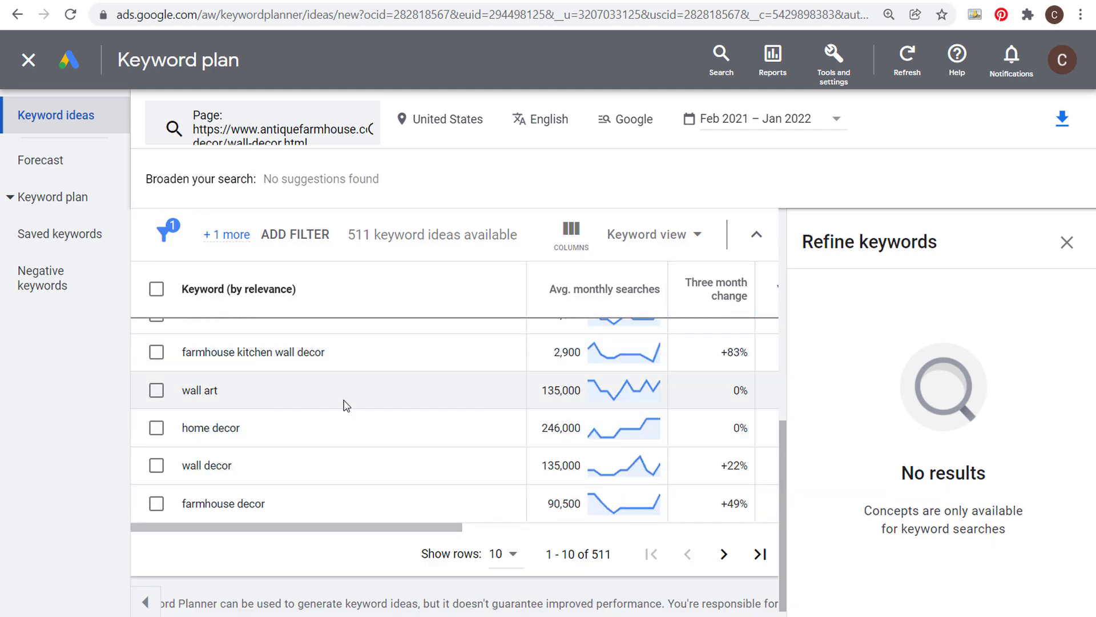
pyautogui.scroll(4, 308, 381)
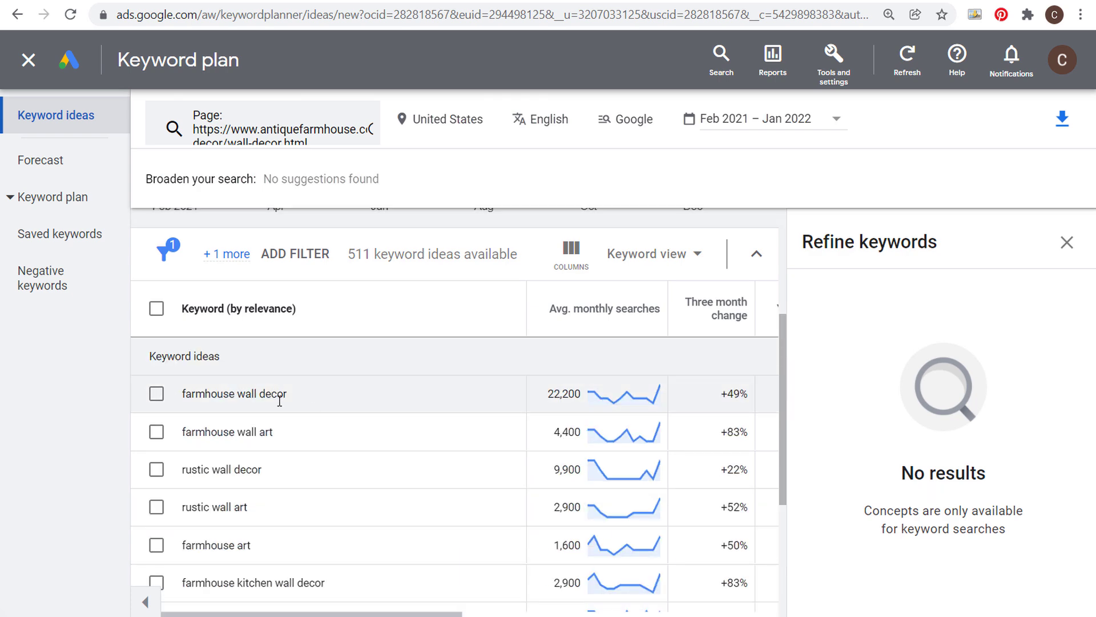
# Filter the keyword ideas to those whose keyword text contains "farmhouse", using Text Match.
pyautogui.click(306, 254)
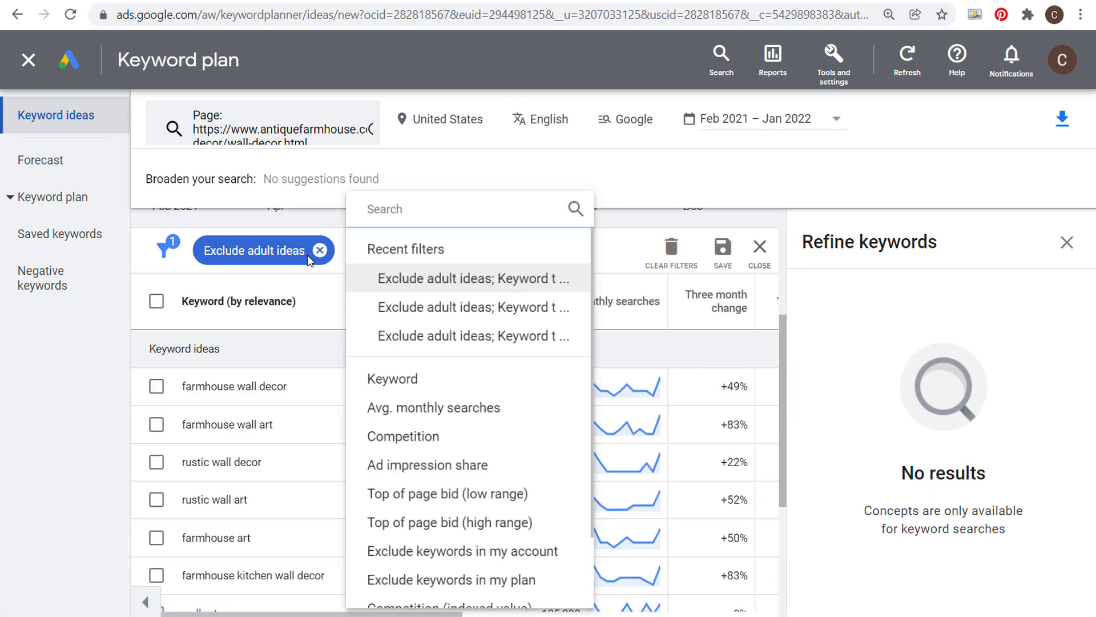
pyautogui.click(397, 394)
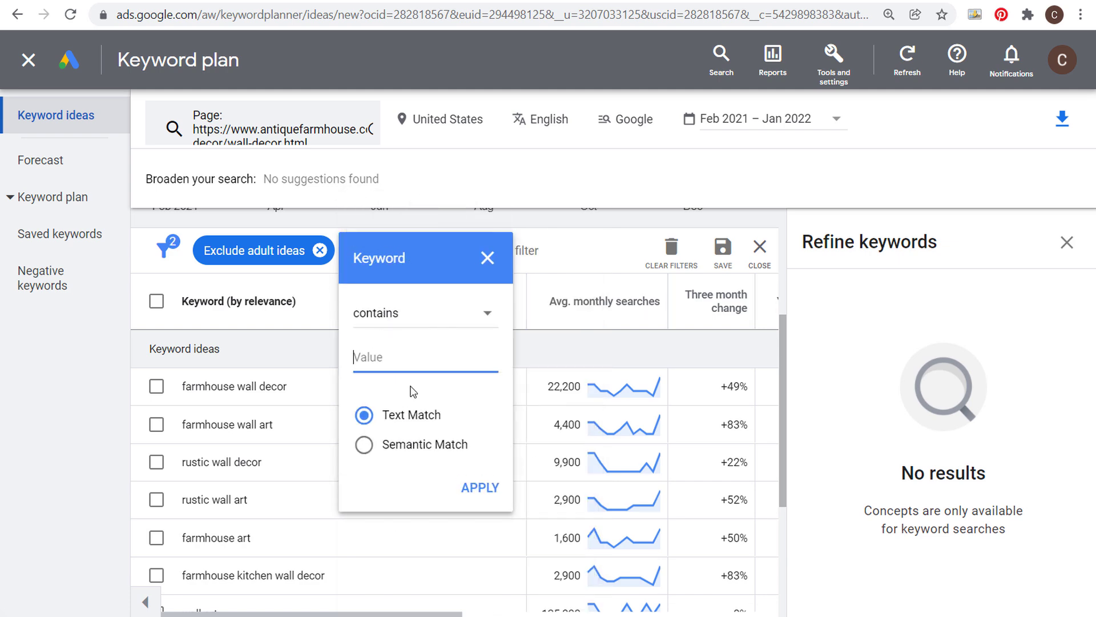
pyautogui.write('farmhouse')
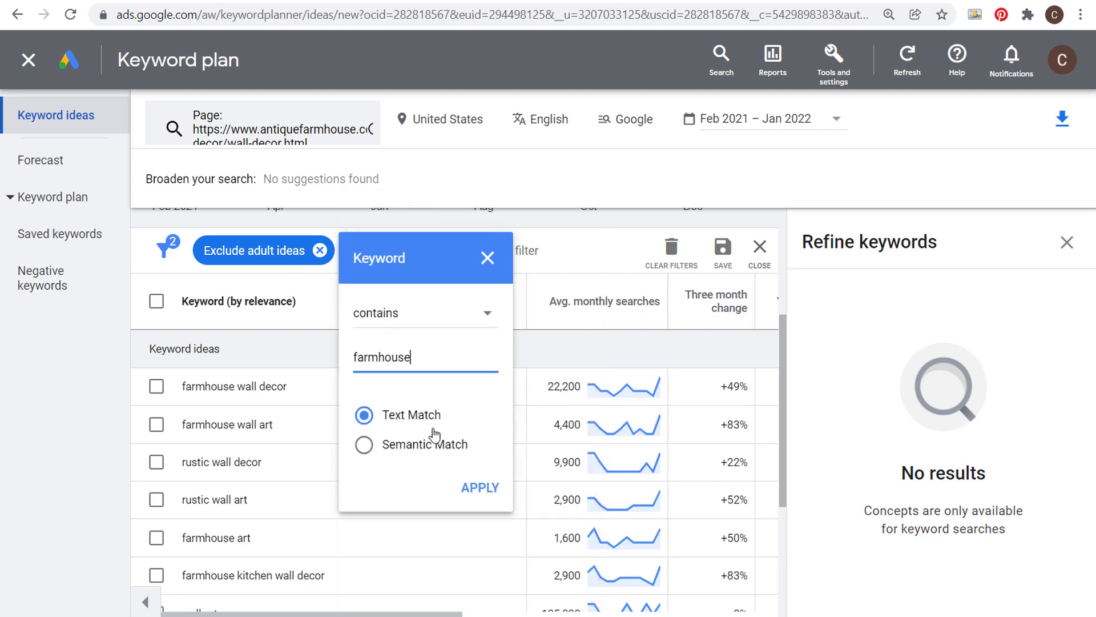
pyautogui.click(468, 487)
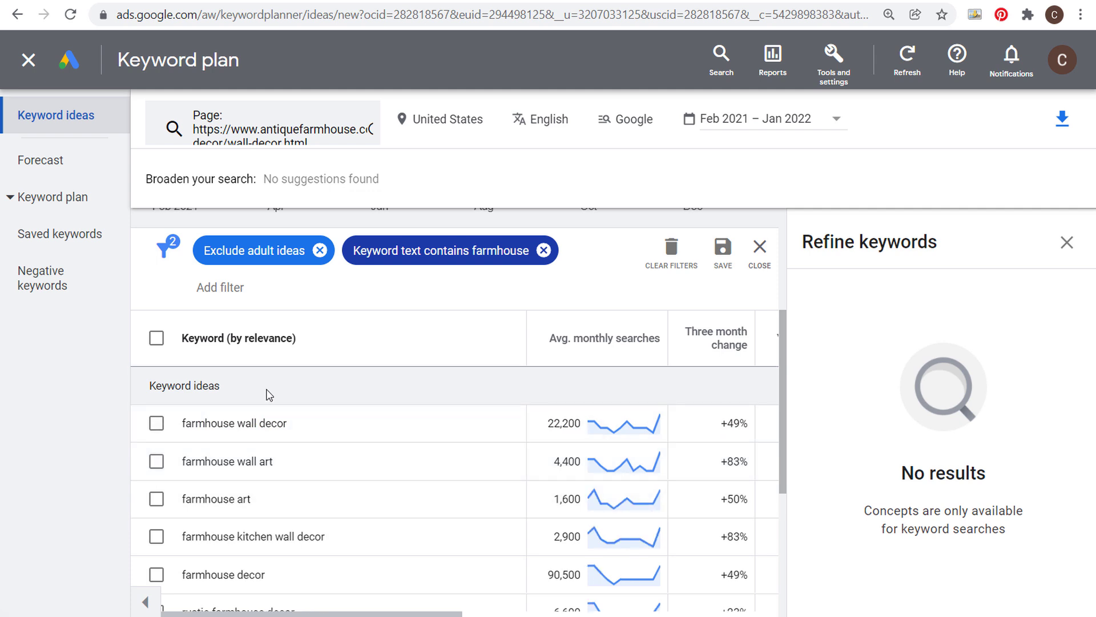
# Add a filter limiting the keyword ideas to average monthly searches of at least 50.
pyautogui.click(217, 287)
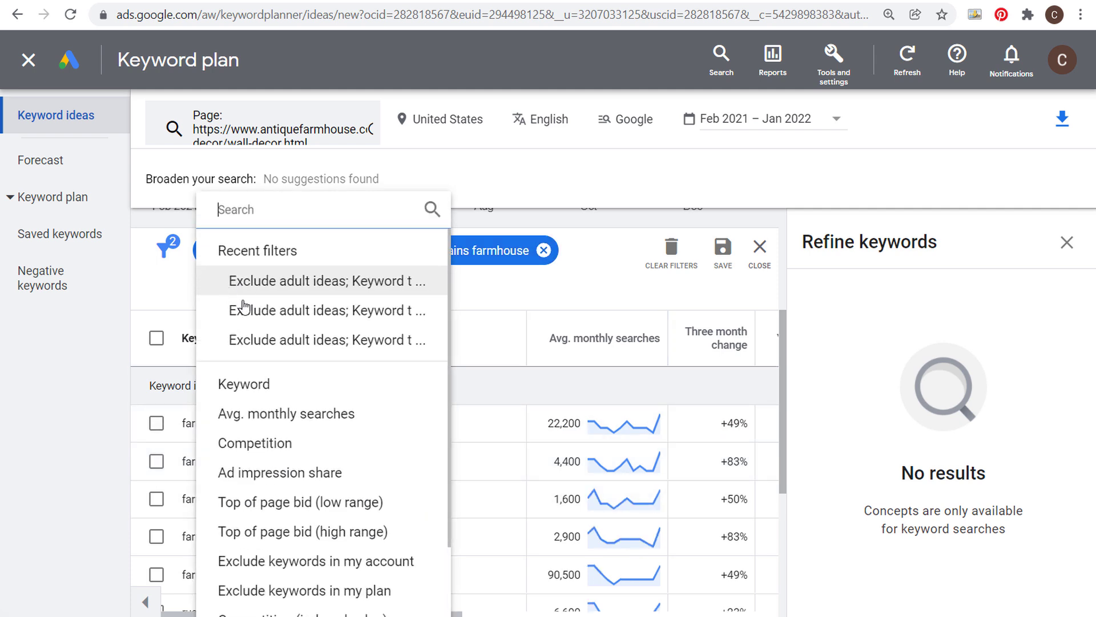
pyautogui.click(286, 412)
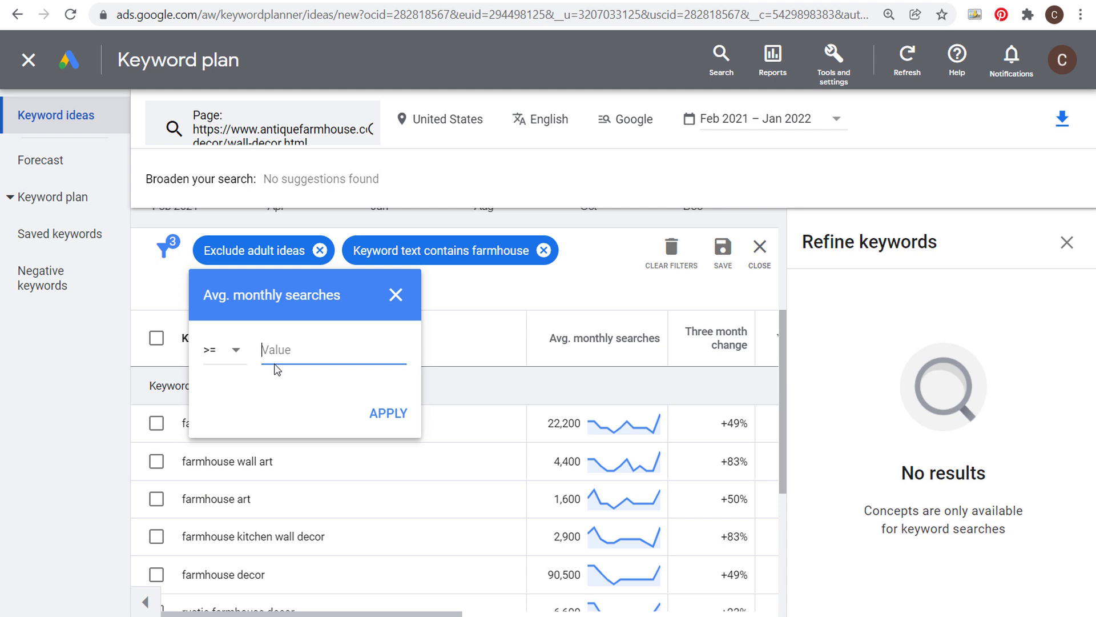
pyautogui.write('50')
pyautogui.click(381, 412)
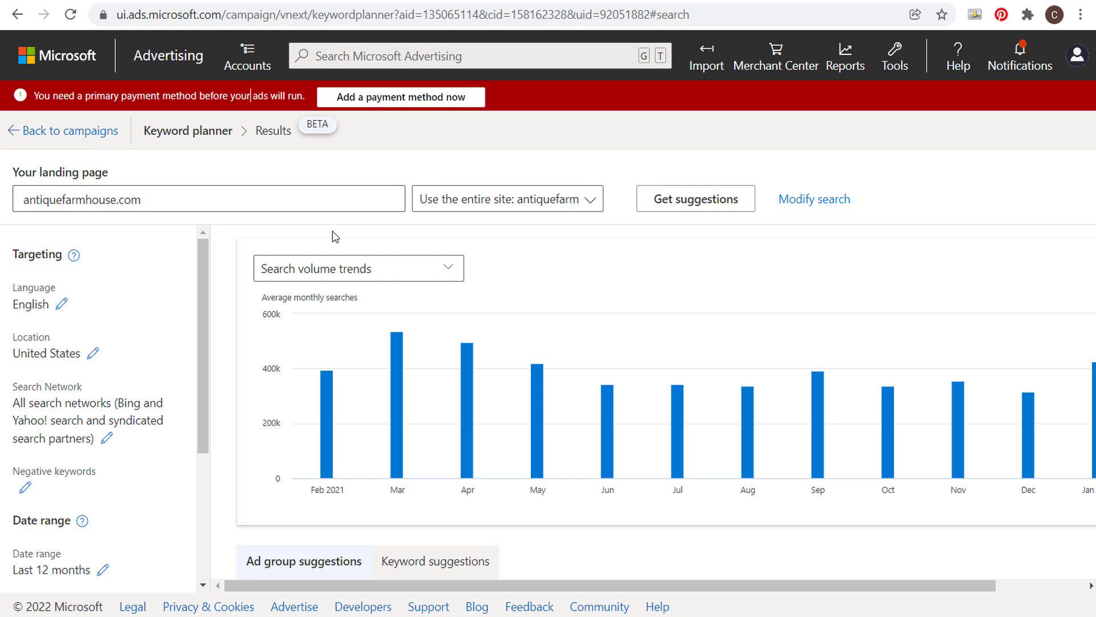
# Review Microsoft Keyword Planner's ad group suggestions for antiquefarmhouse.com, including average monthly searches, competition and suggested bid.
pyautogui.scroll(-5, 534, 241)
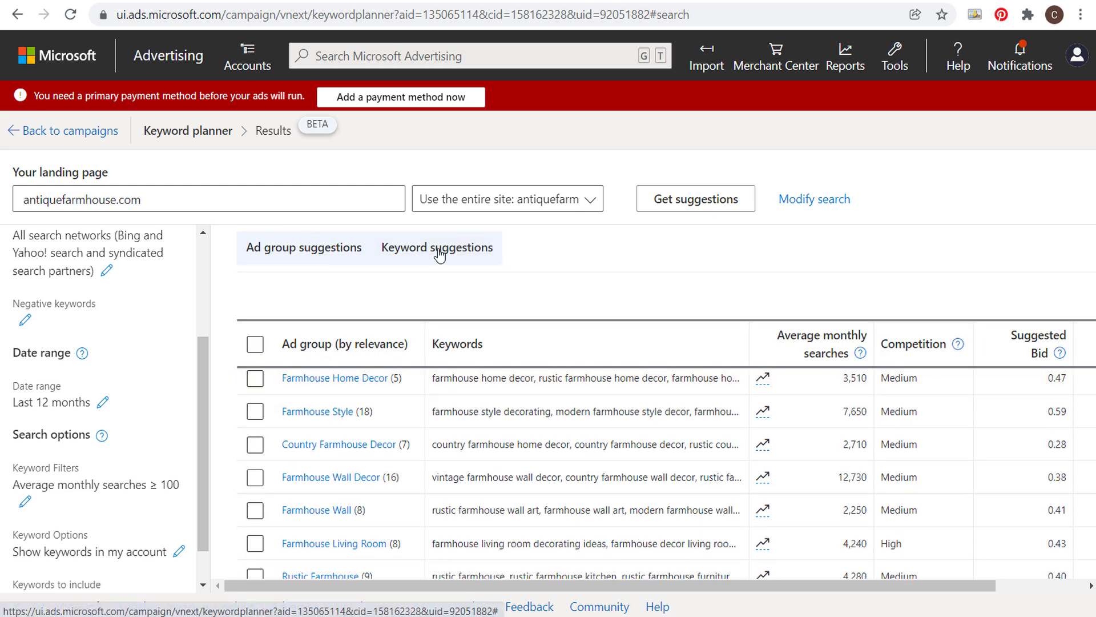
pyautogui.scroll(2, 402, 435)
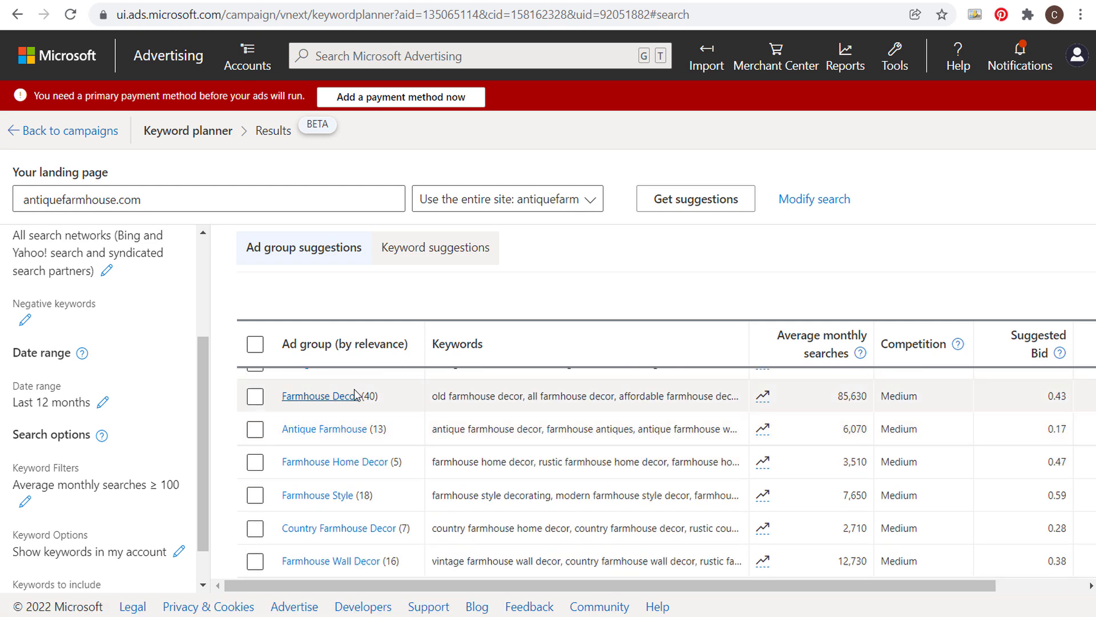
pyautogui.scroll(-2, 337, 433)
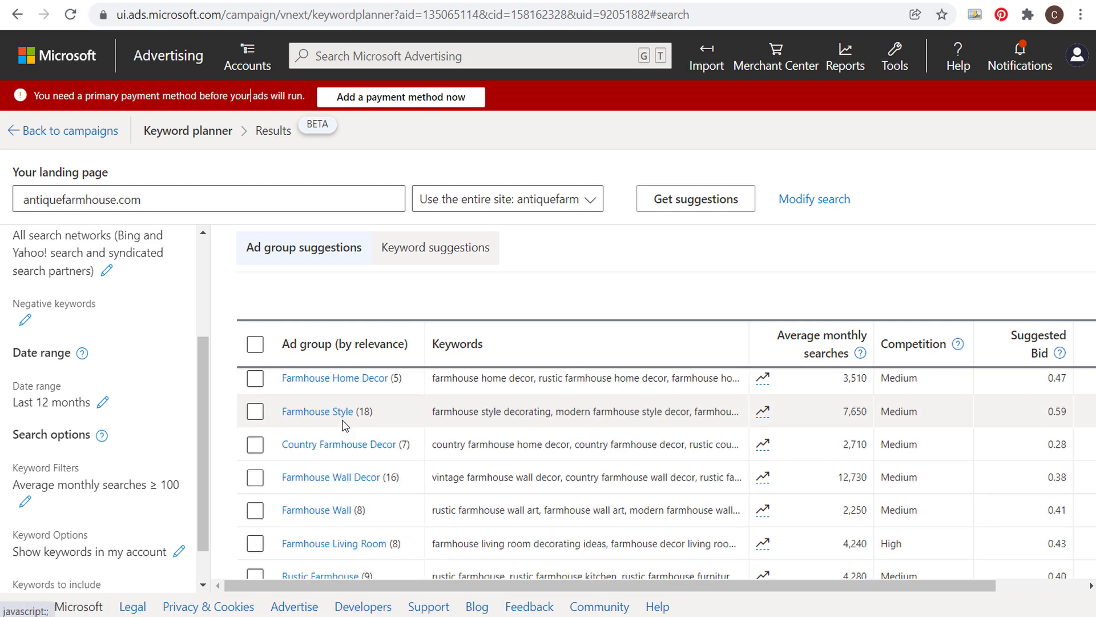
# Examine the keywords in the Farmhouse Plan ad group and return to the ad group suggestions.
pyautogui.scroll(-2, 317, 489)
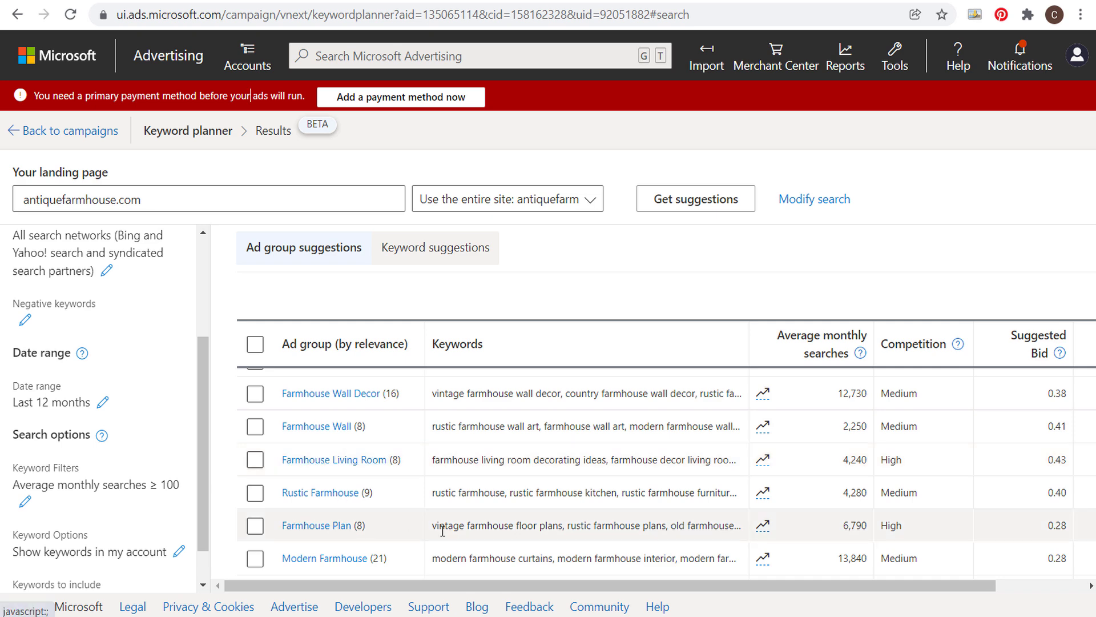
pyautogui.click(343, 526)
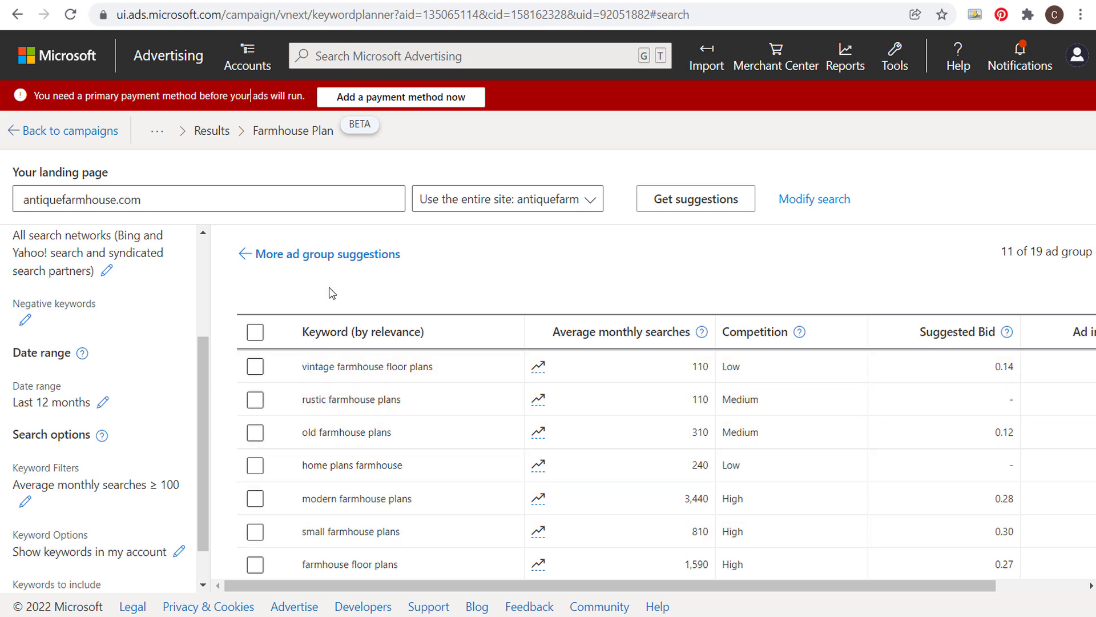
pyautogui.click(325, 253)
# Review the individual keyword suggestions for antiquefarmhouse.com and check the keyword filter settings without changing them.
pyautogui.scroll(-4, 478, 428)
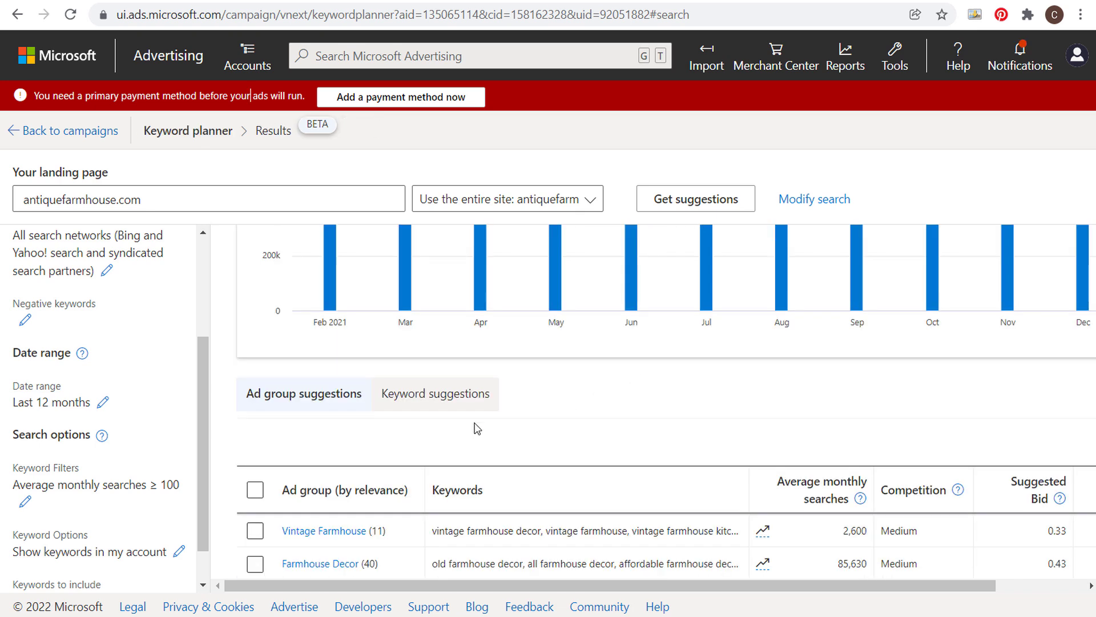
pyautogui.click(411, 392)
pyautogui.scroll(-1, 432, 402)
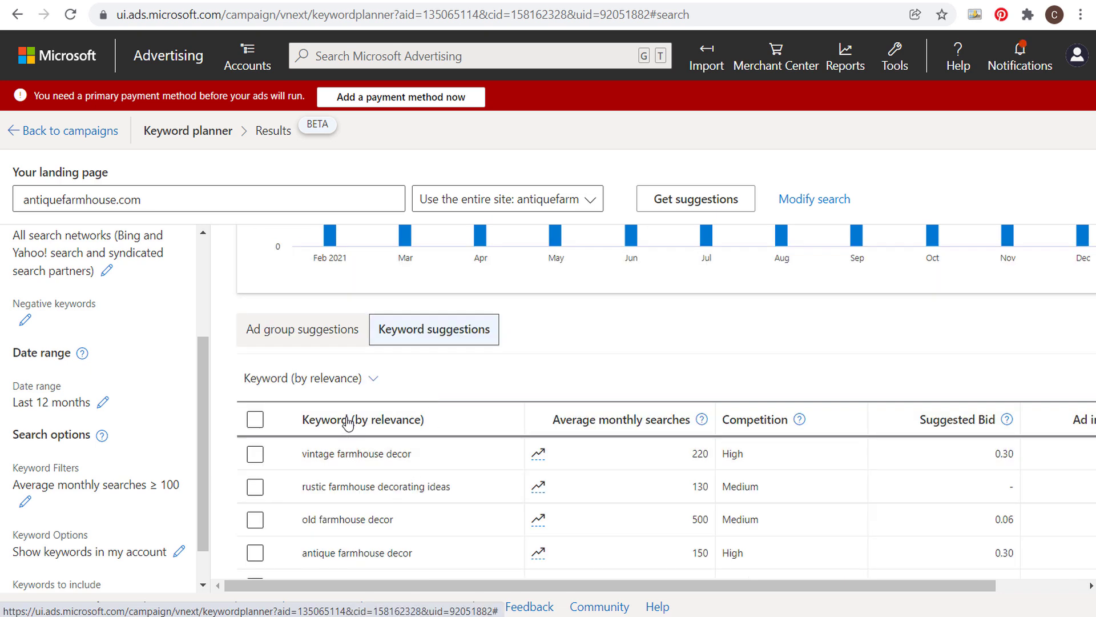
pyautogui.scroll(-3, 348, 443)
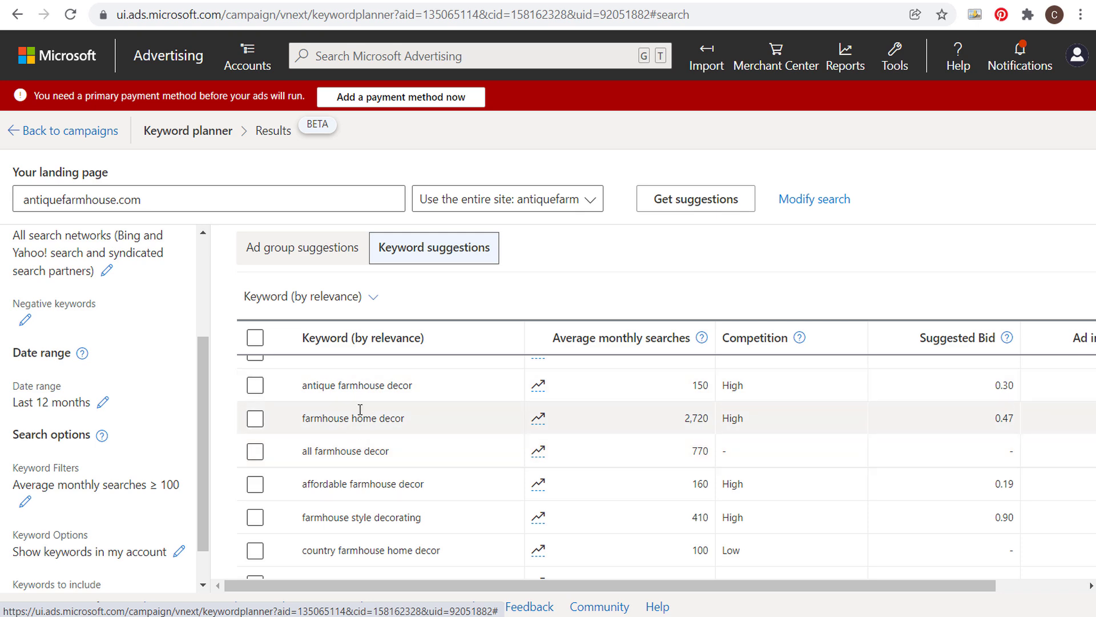
pyautogui.click(24, 501)
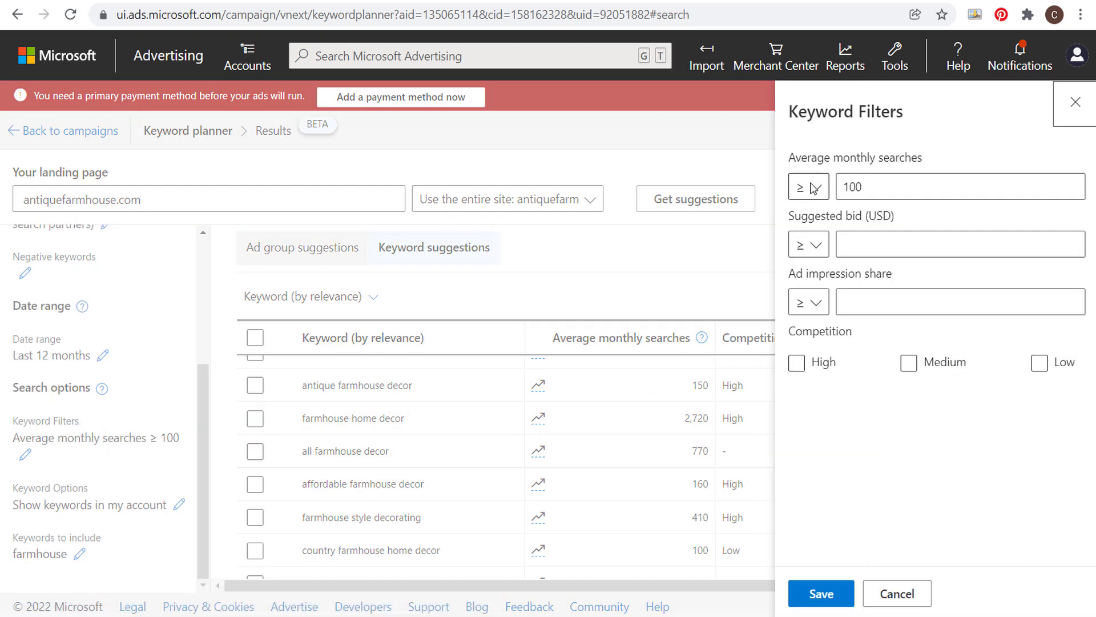
pyautogui.click(1076, 103)
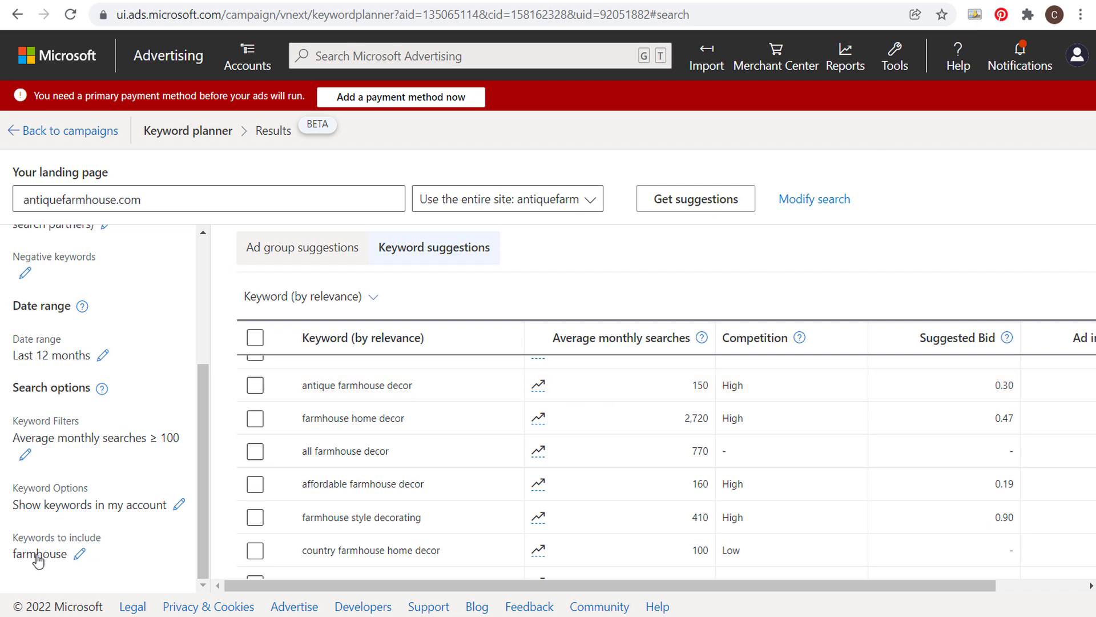
# Show 100 keyword suggestions per page and look through the longer list.
pyautogui.scroll(-10, 367, 448)
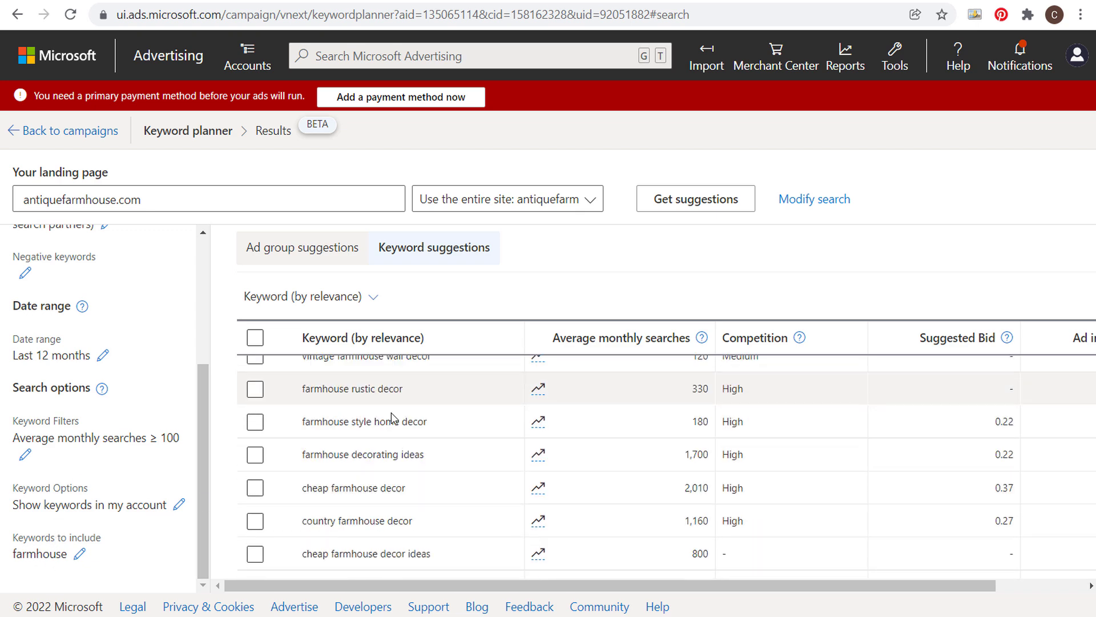
pyautogui.scroll(-3, 404, 429)
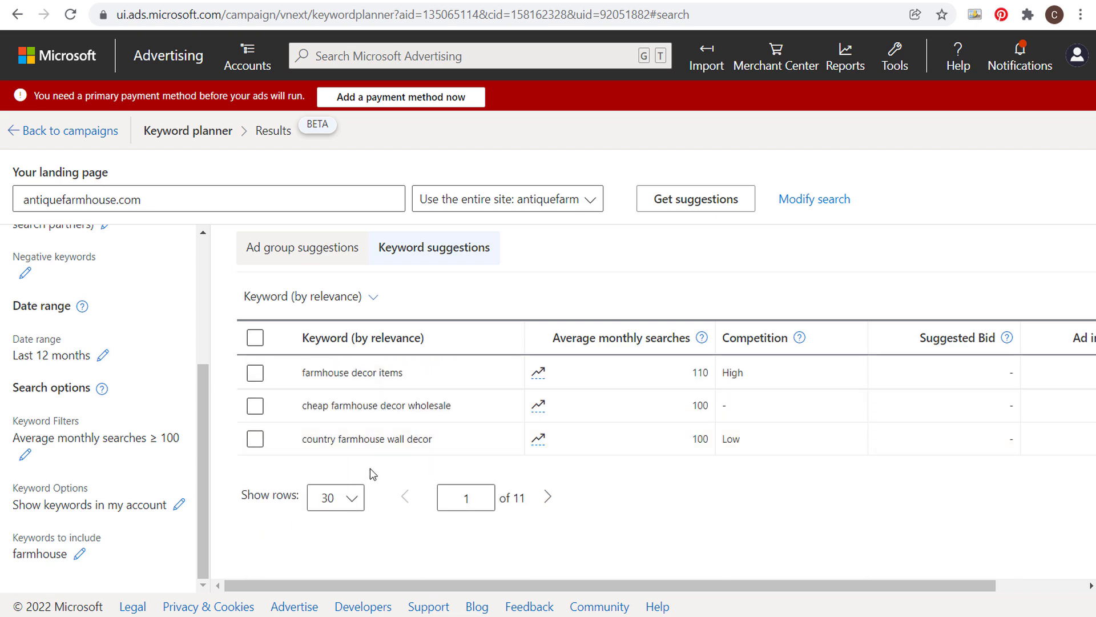
pyautogui.click(350, 498)
pyautogui.click(343, 603)
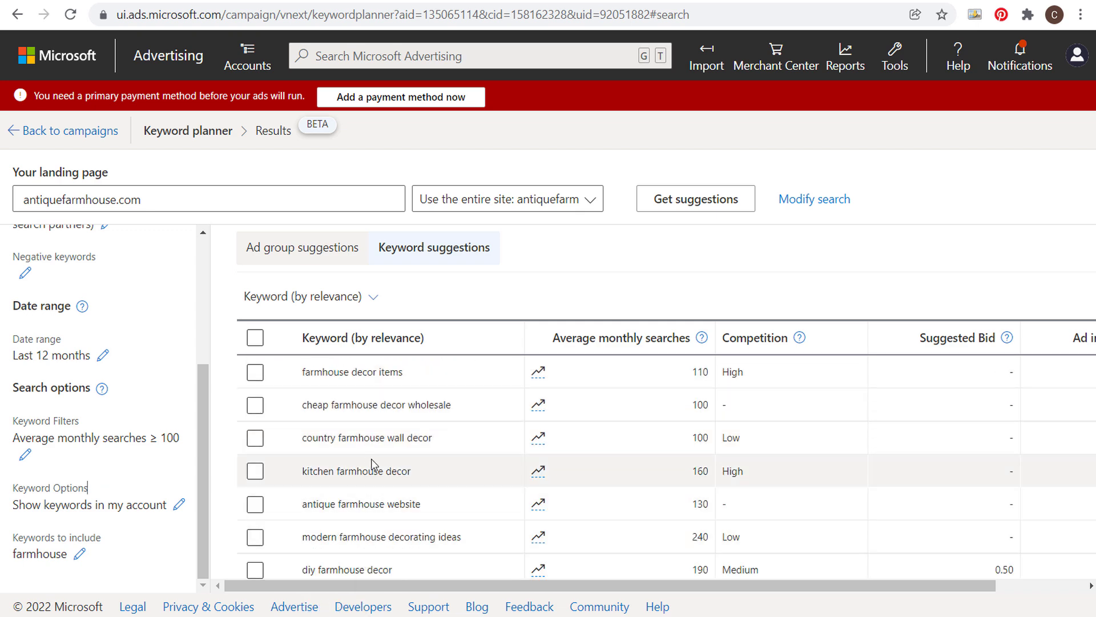
pyautogui.scroll(-10, 372, 465)
pyautogui.scroll(-2, 408, 498)
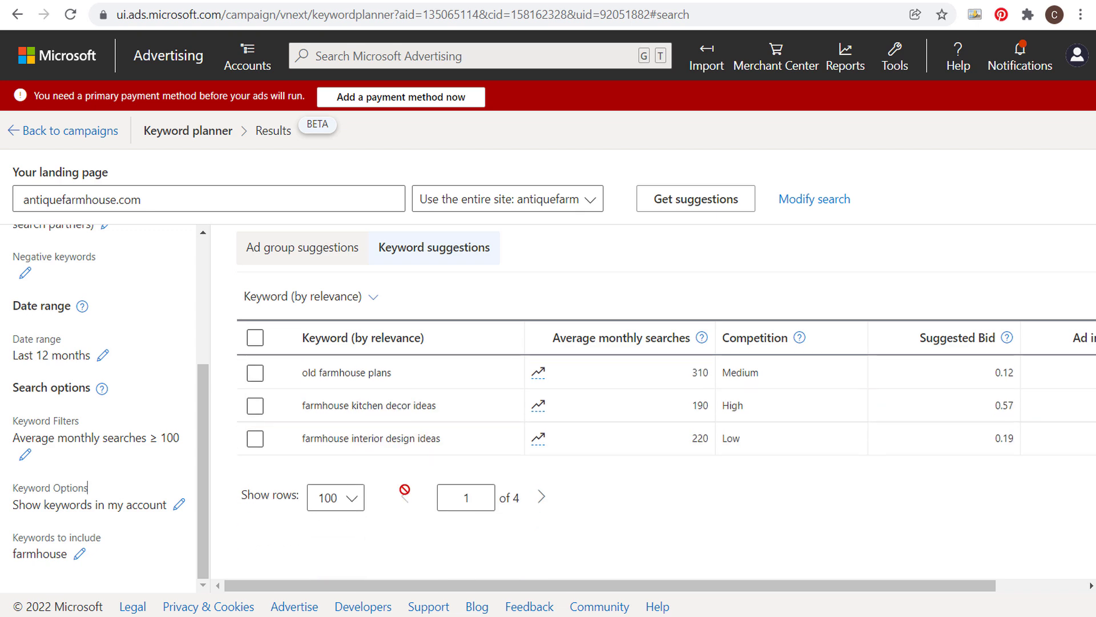
pyautogui.scroll(3, 411, 491)
pyautogui.scroll(5, 429, 508)
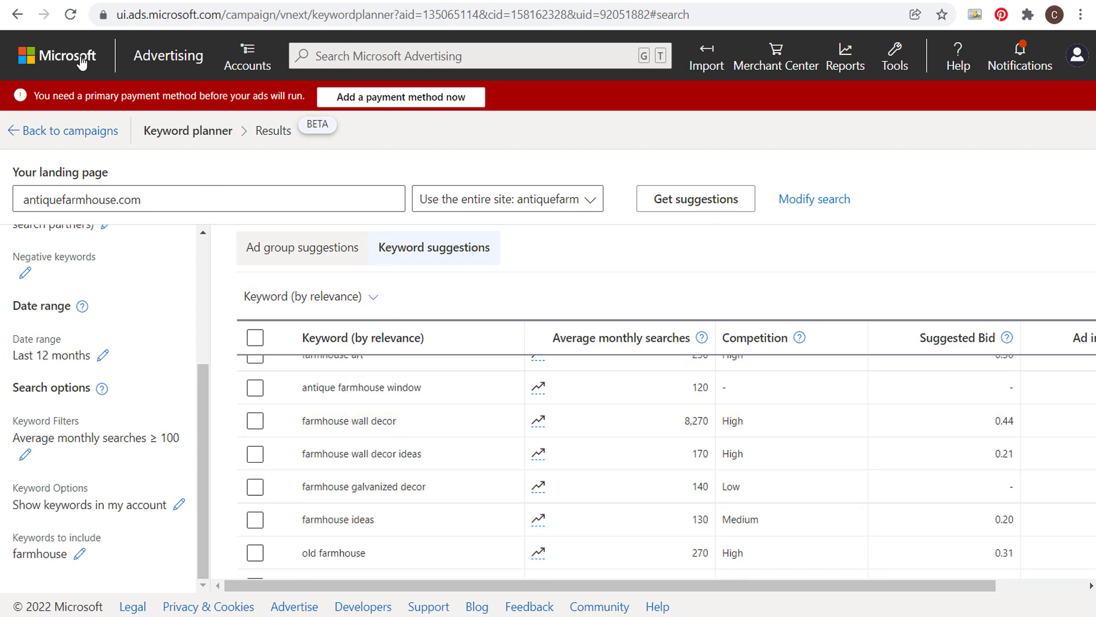
# Switch to Google Keyword Planner and open the website search entry for the antiquefarmhouse.com wall-decor page.
pyautogui.hotkey('ctrl', 'Tab')
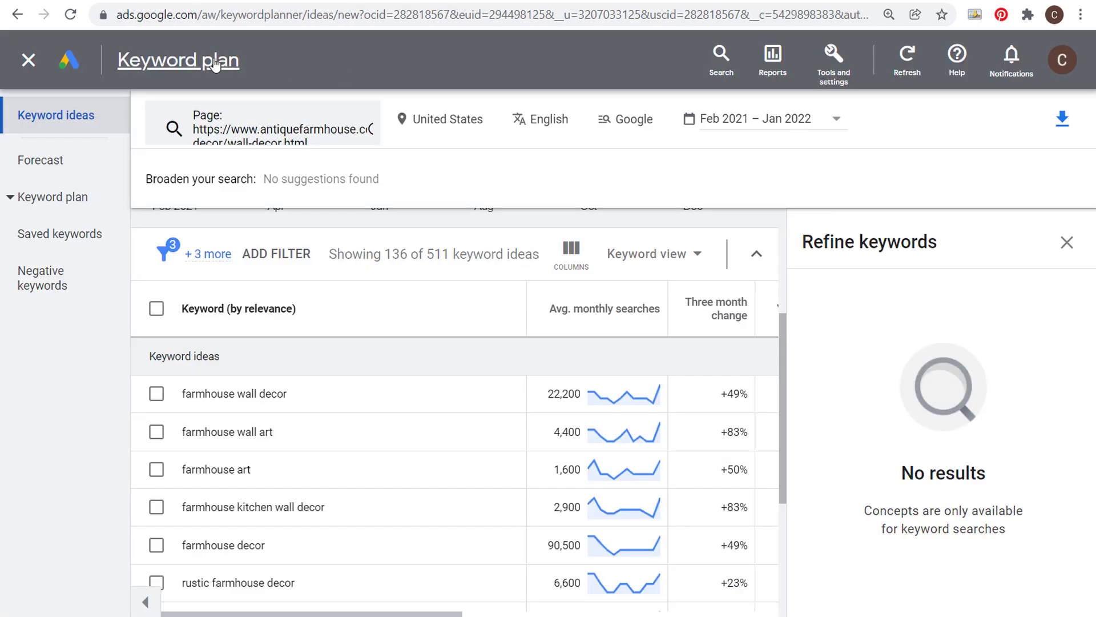
pyautogui.click(266, 139)
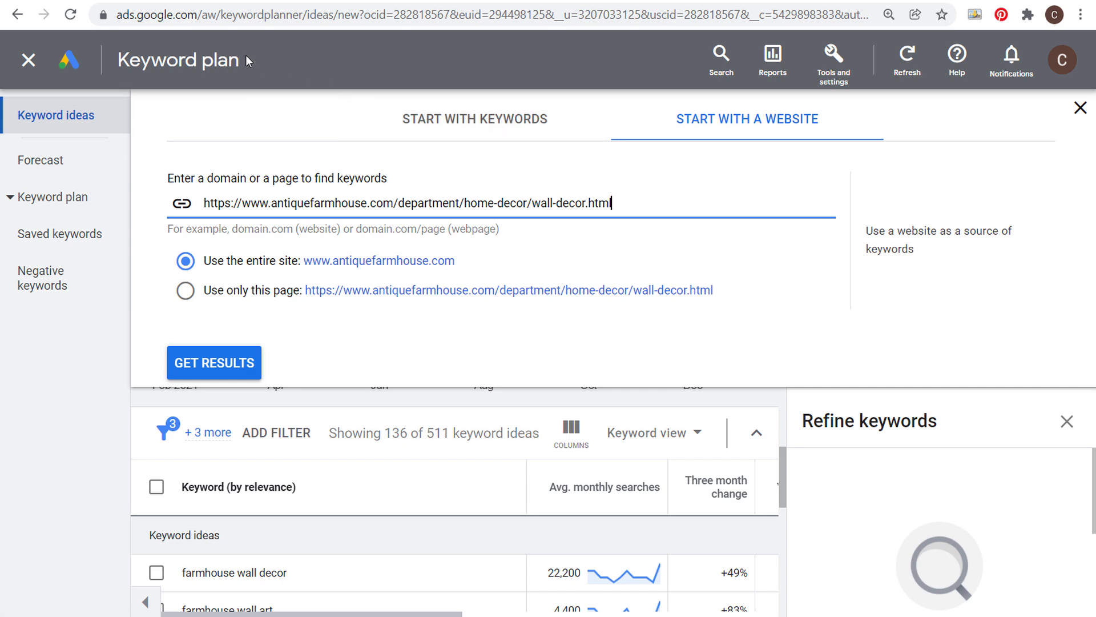
# Switch to Moz True Competitor and review the remaining query allowance and top 25 competitors for farmhousegoals.com.
pyautogui.click(170, 1)
pyautogui.scroll(20, 199, 138)
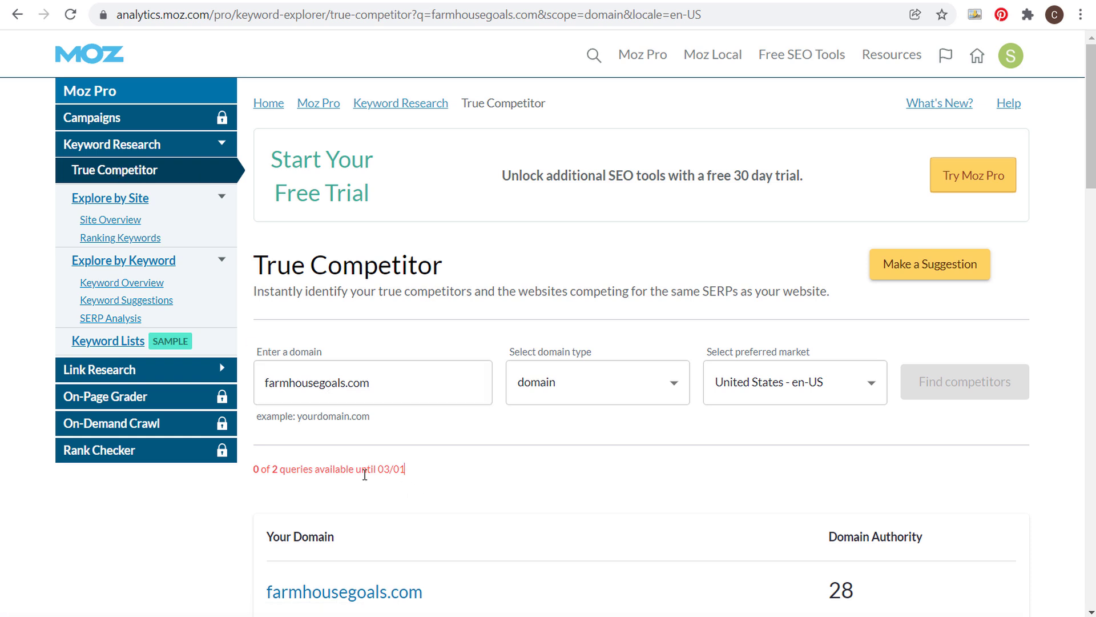
pyautogui.moveTo(364, 475); pyautogui.dragTo(434, 462)
pyautogui.click(284, 473)
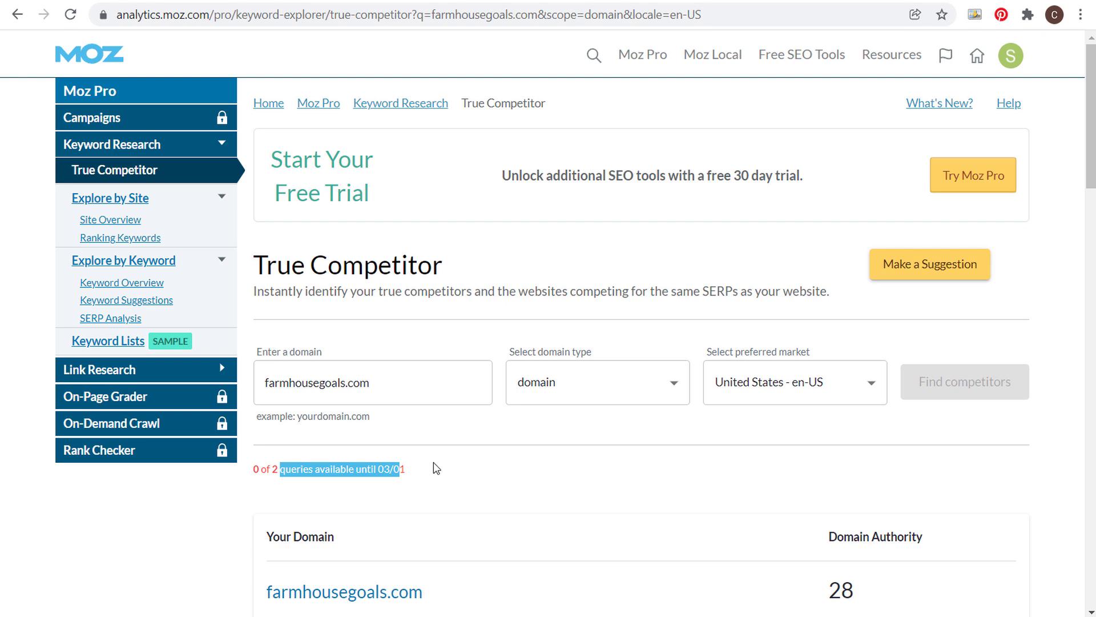
pyautogui.click(434, 462)
pyautogui.scroll(-7, 435, 474)
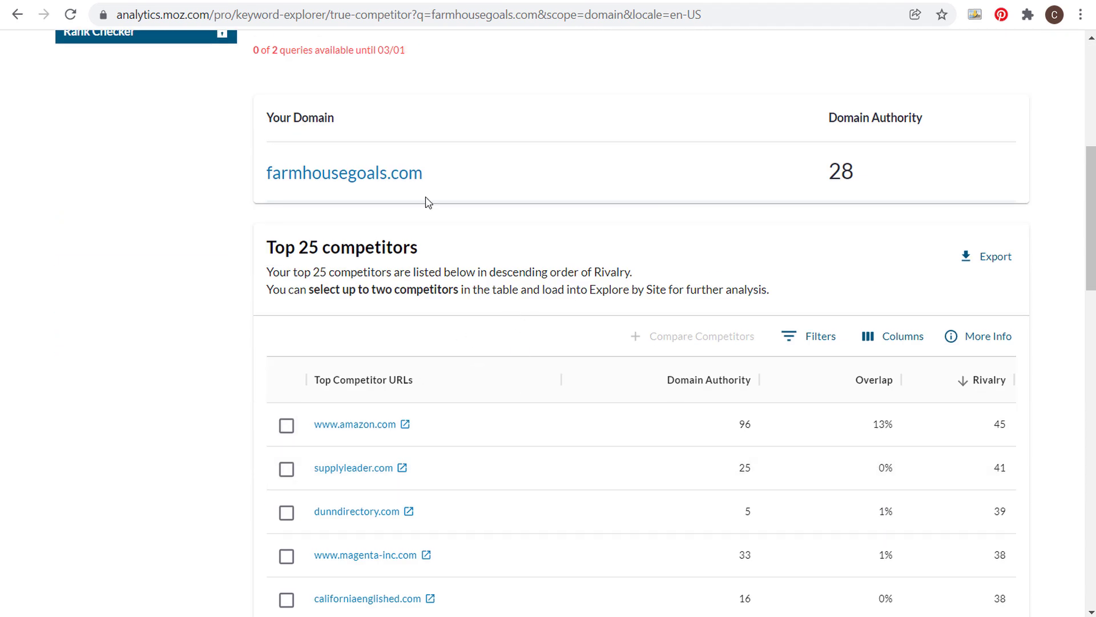
pyautogui.scroll(1, 384, 198)
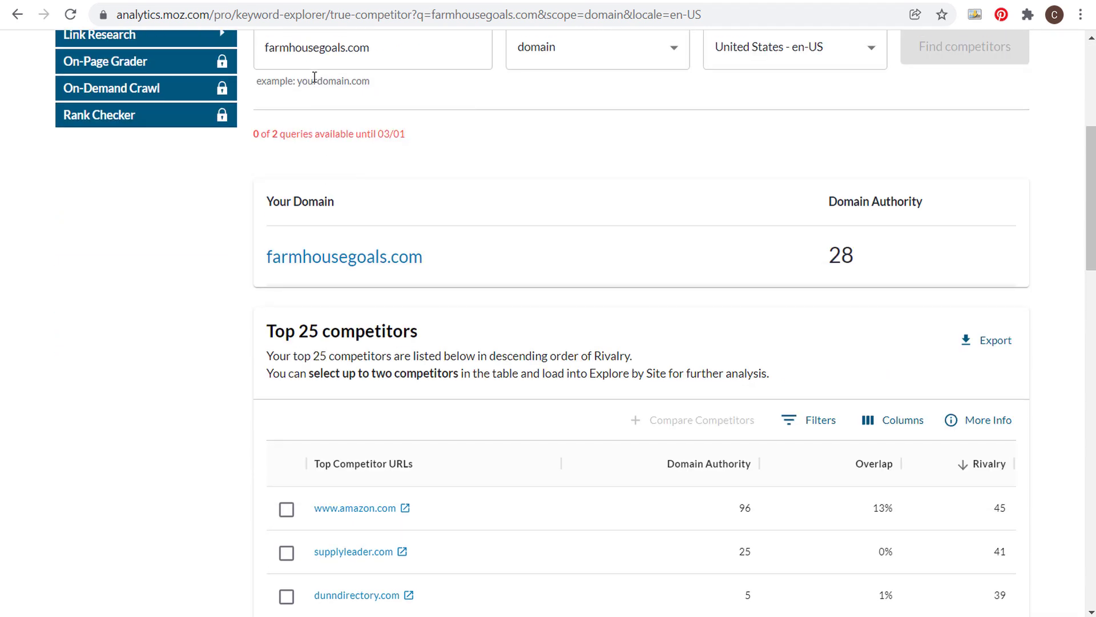
pyautogui.scroll(-3, 183, 287)
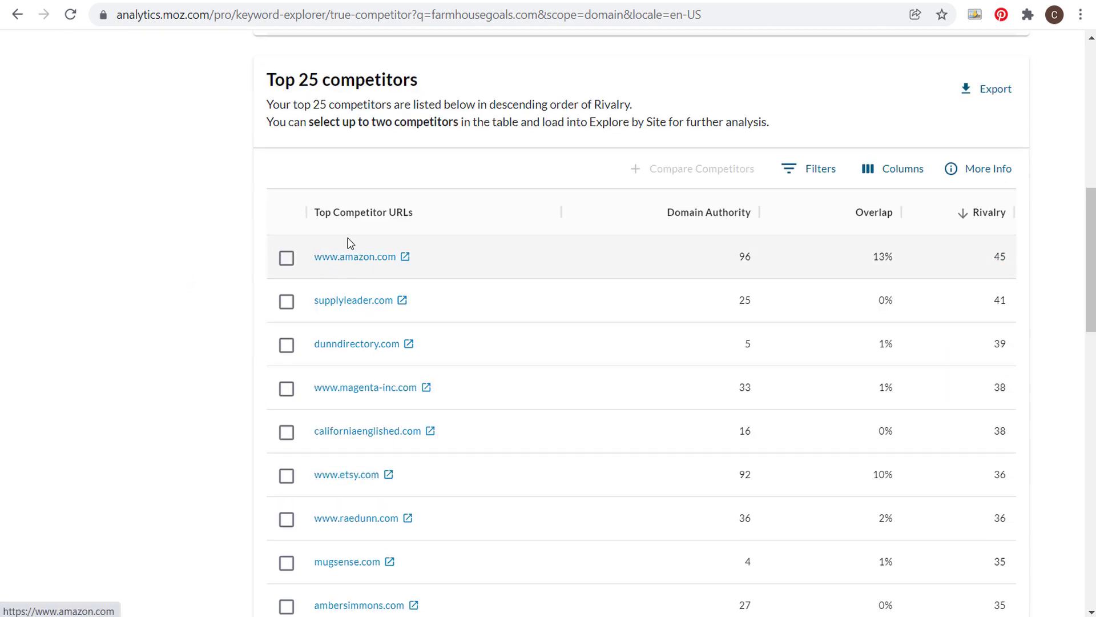
pyautogui.scroll(-4, 219, 213)
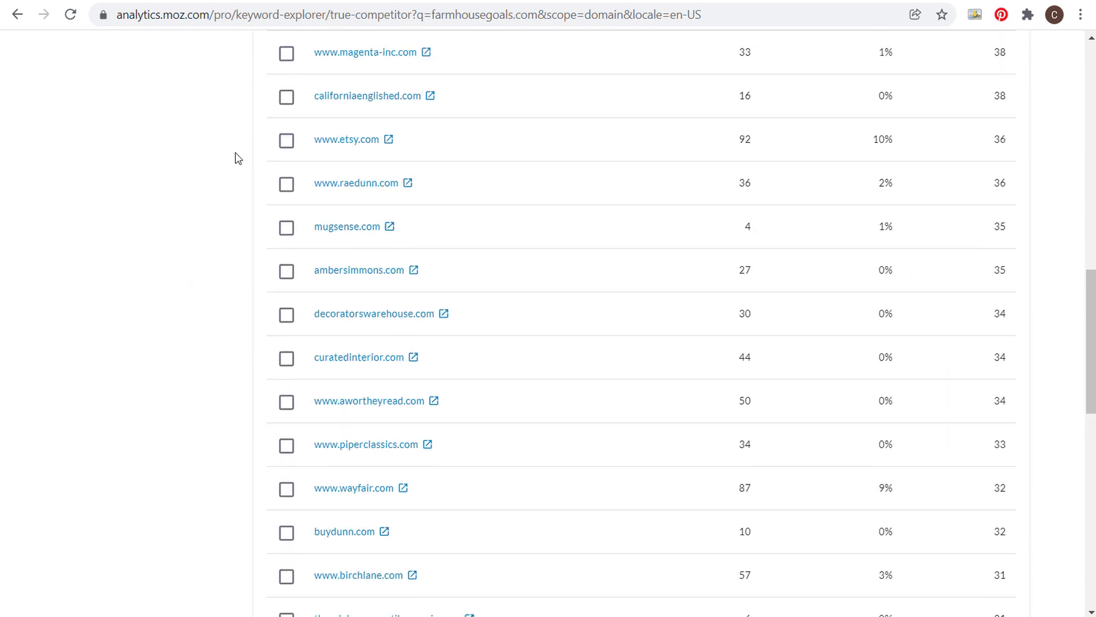
# Switch to the Google results for farmhouse decor and view antiquefarmhouse.com's top pages in Keywords Everywhere.
pyautogui.click(209, 1)
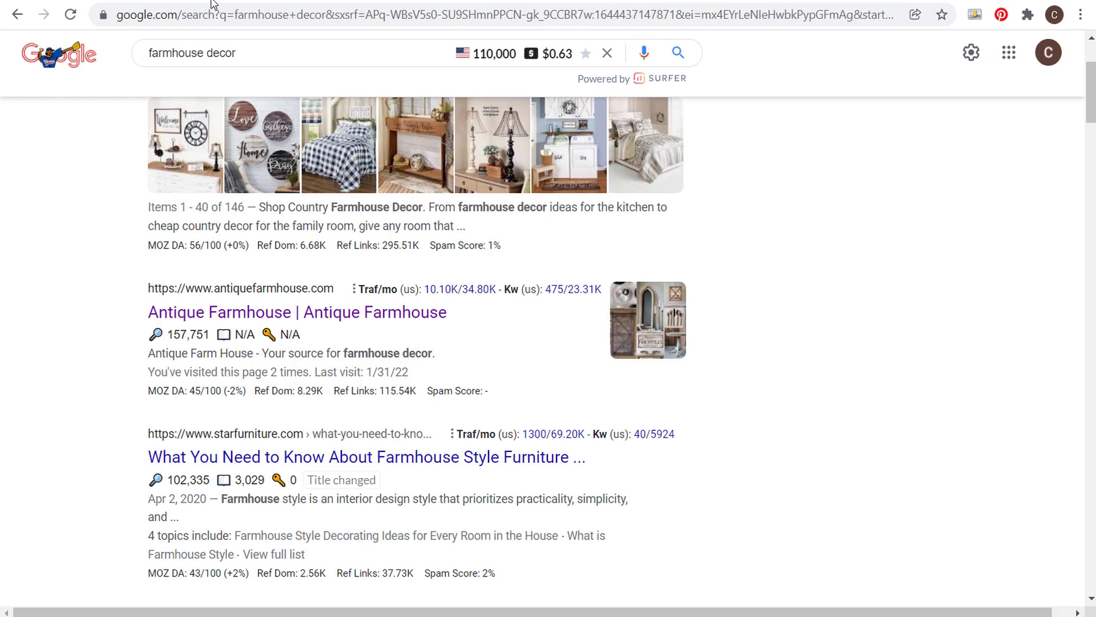
pyautogui.scroll(3, 171, 143)
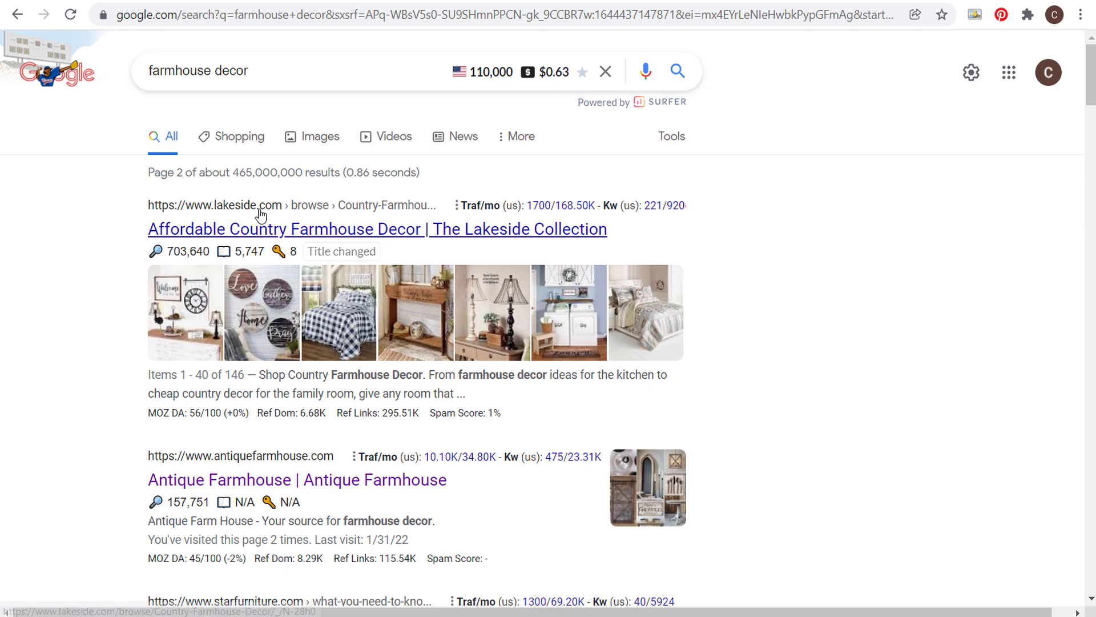
pyautogui.scroll(-3, 102, 311)
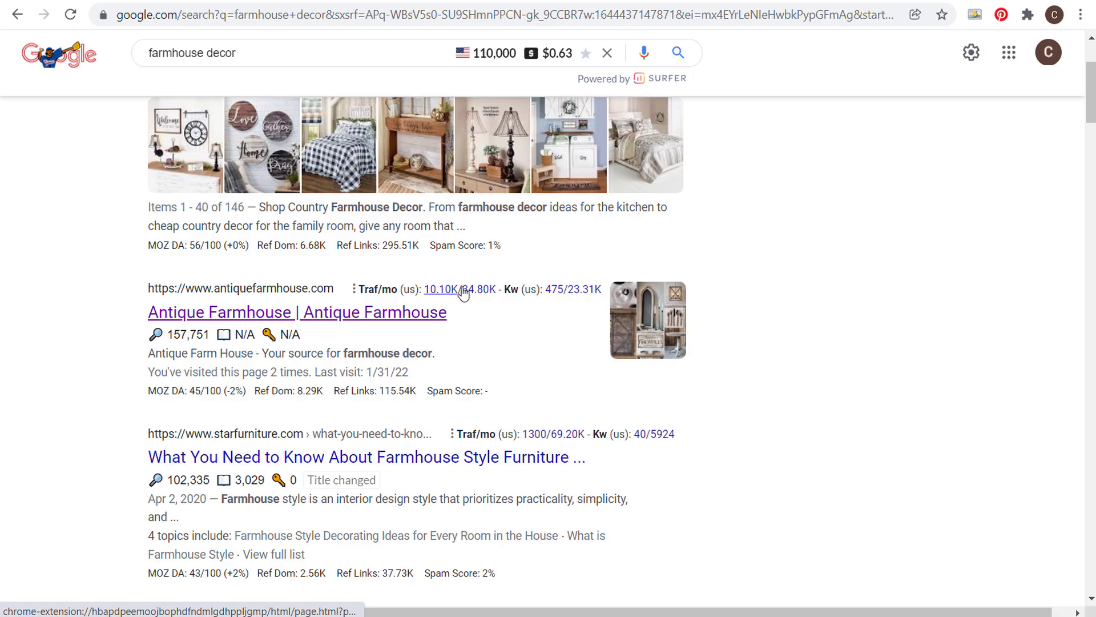
pyautogui.moveTo(451, 294)
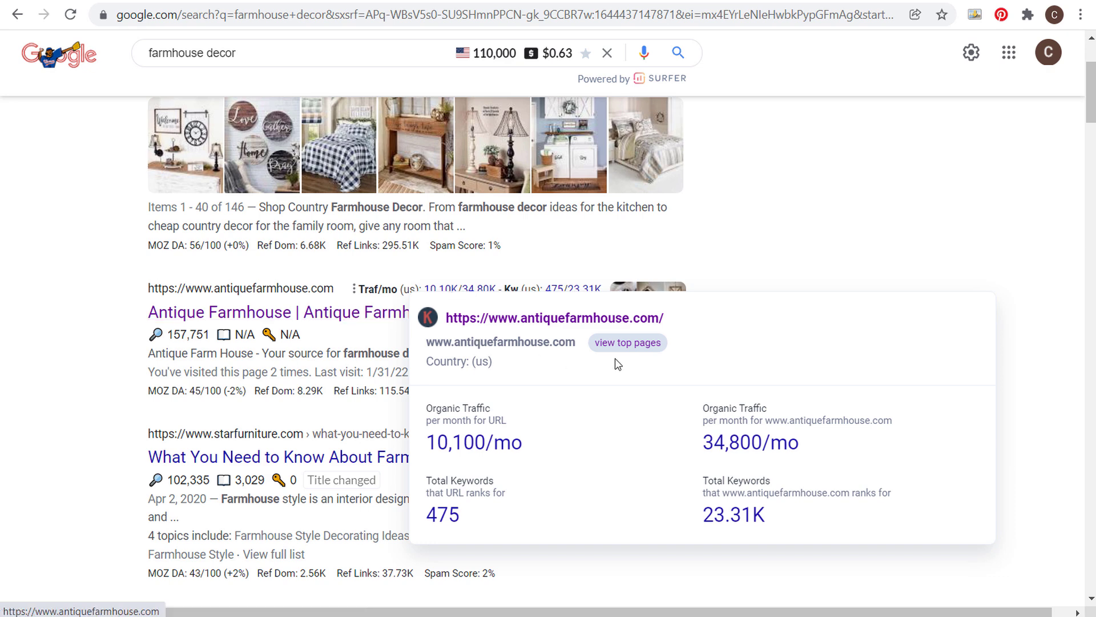
pyautogui.click(638, 344)
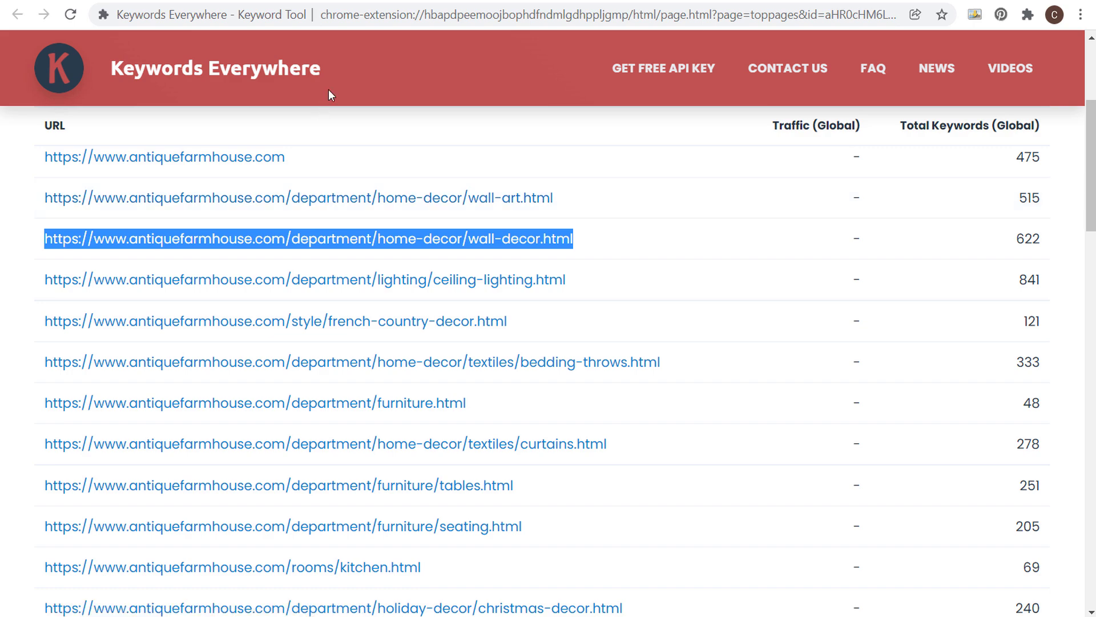
# Switch to Ubersuggest and review antiquefarmhouse.com's top pages by traffic, including estimated visits and backlinks.
pyautogui.click(387, 0)
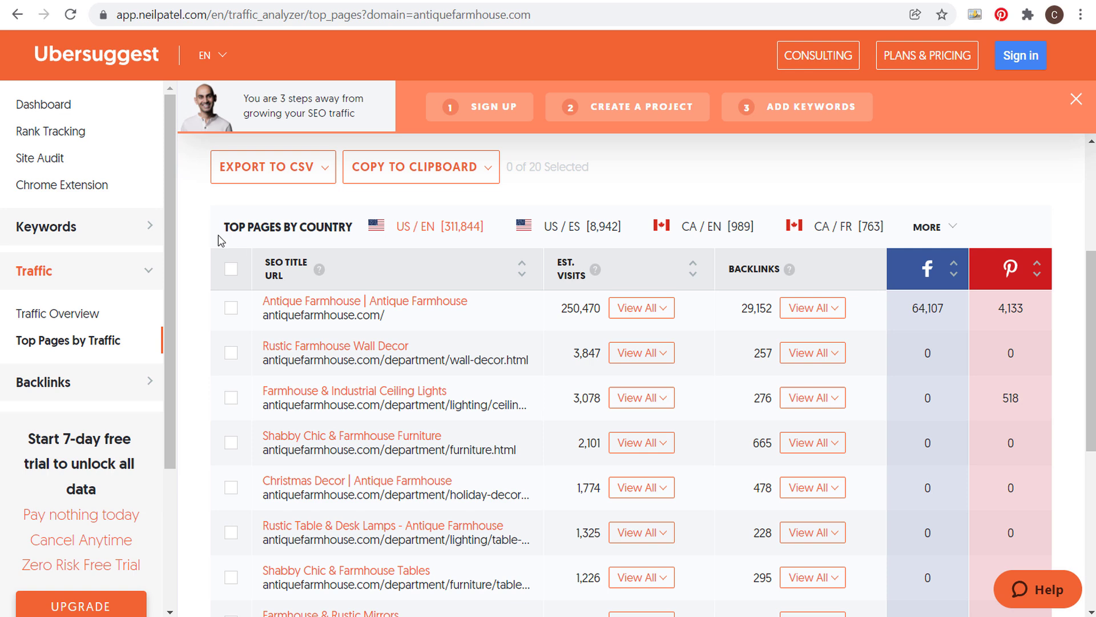
pyautogui.scroll(-8, 507, 406)
pyautogui.scroll(8, 507, 406)
pyautogui.scroll(4, 507, 405)
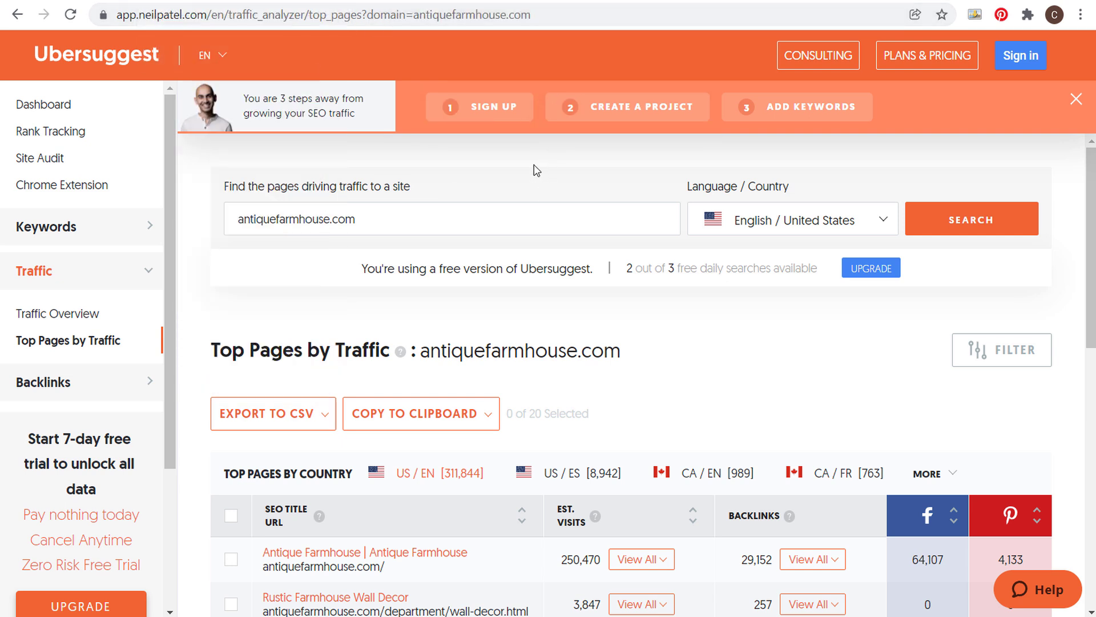
# Revisit the Similarweb homepage and review the social engagement of antiquefarmhouse.com's content in BuzzSumo.
pyautogui.click(528, 1)
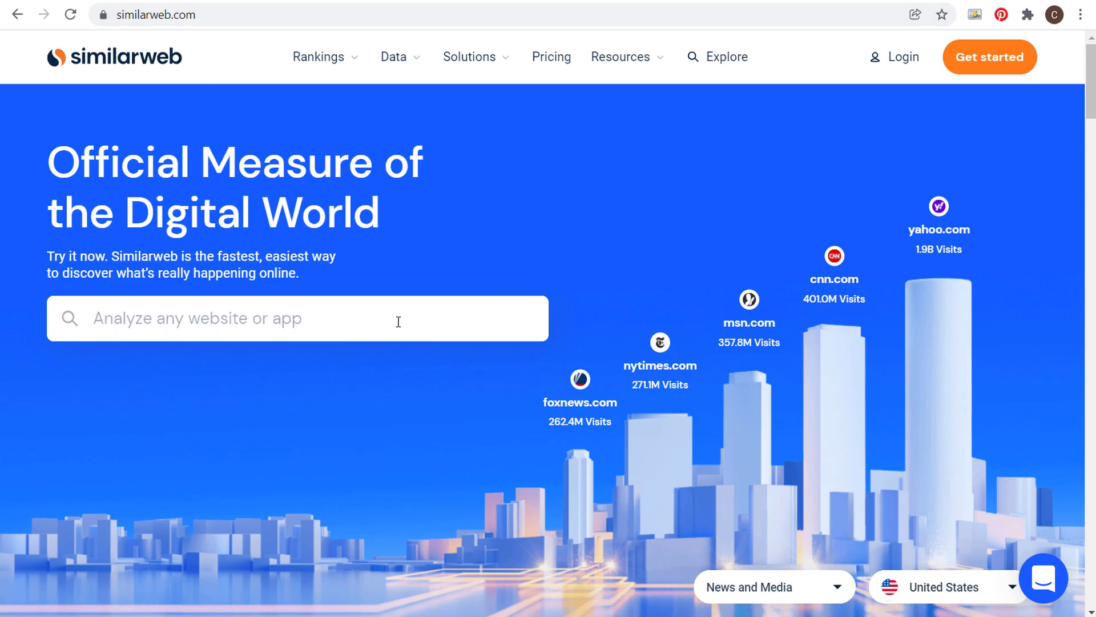
pyautogui.click(677, 2)
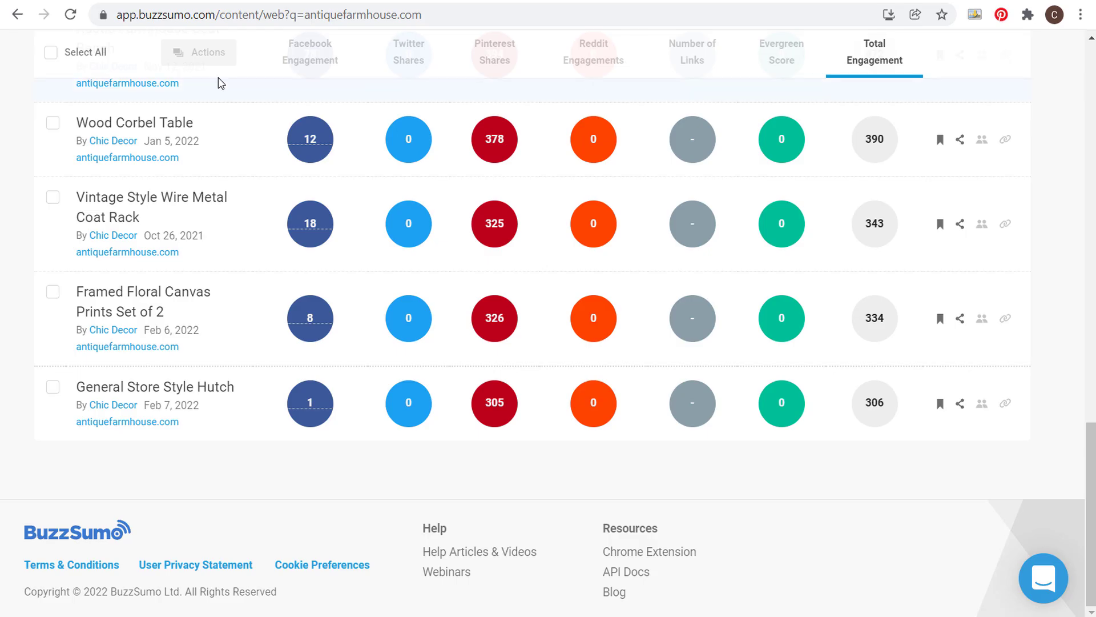
pyautogui.scroll(5, 228, 101)
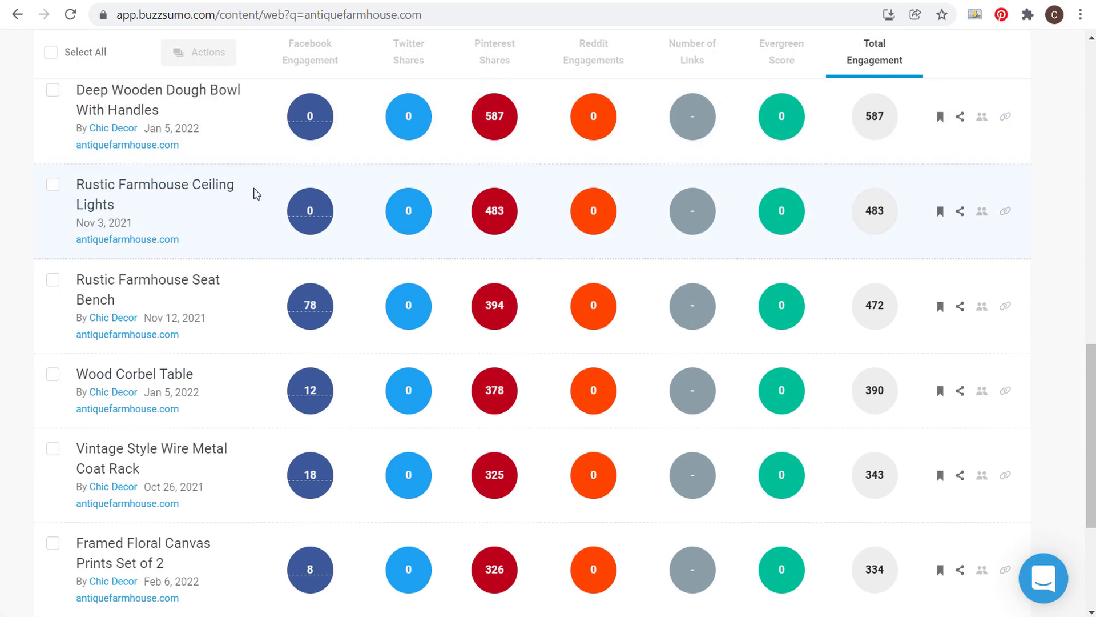
# Switch to Moz Ranking Keywords and review antiquefarmhouse.com's keywords by rank, difficulty and monthly volume.
pyautogui.hotkey('ctrl', 'Tab')
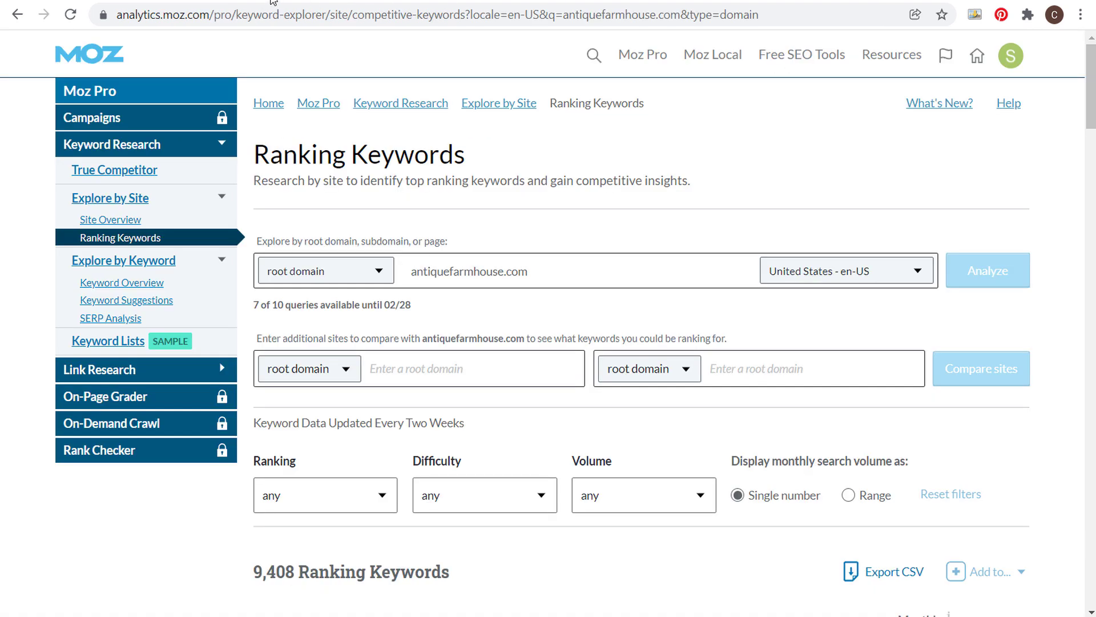
pyautogui.scroll(-6, 354, 380)
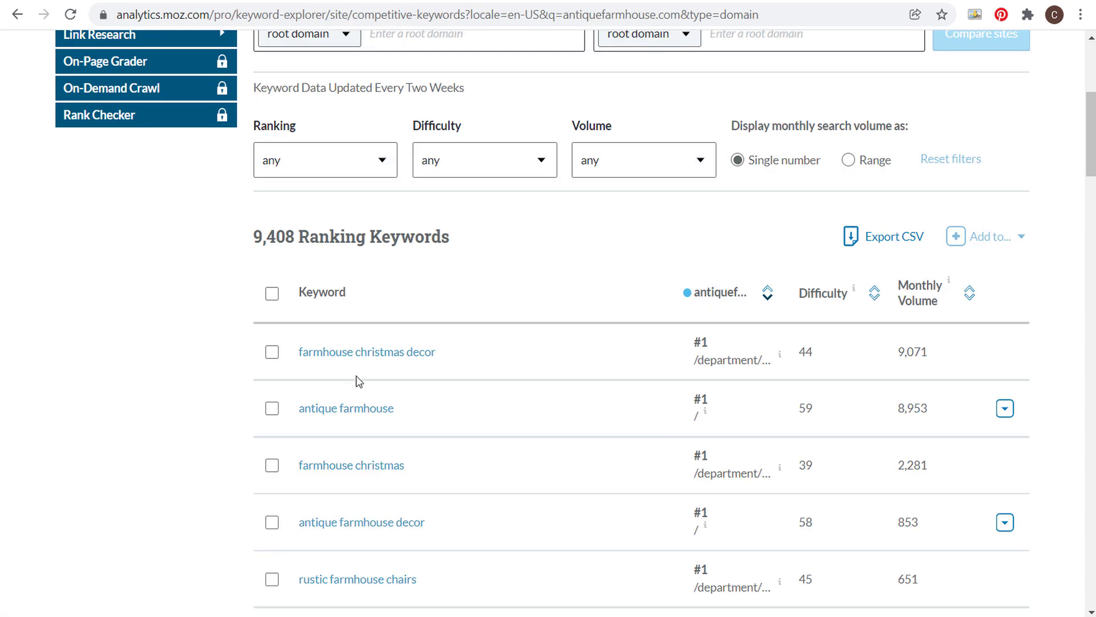
pyautogui.scroll(-6, 196, 338)
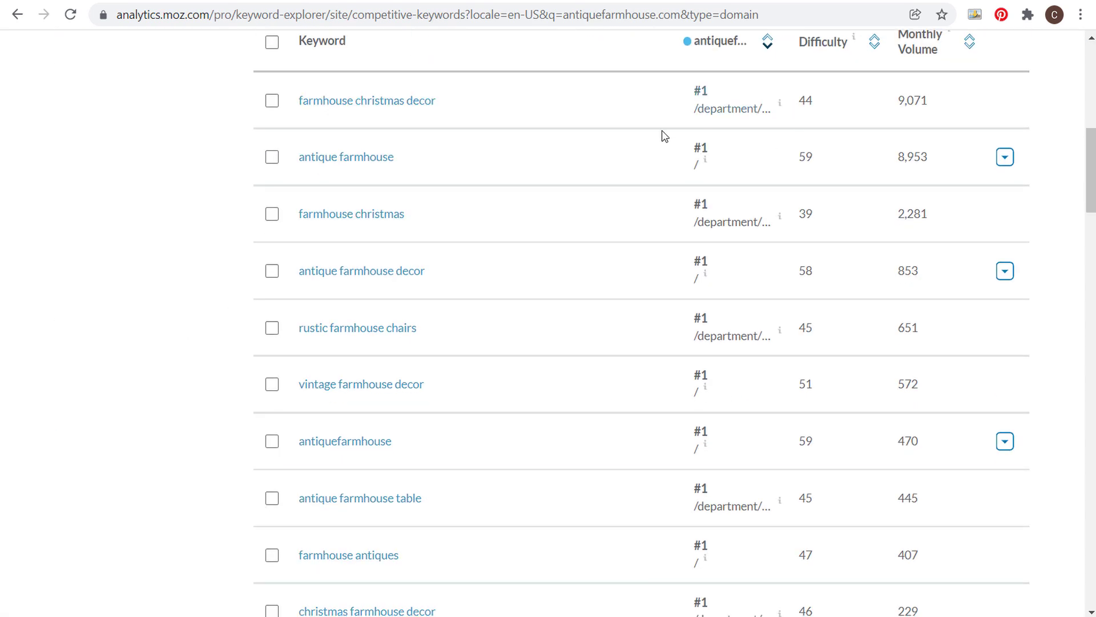
pyautogui.scroll(7, 147, 155)
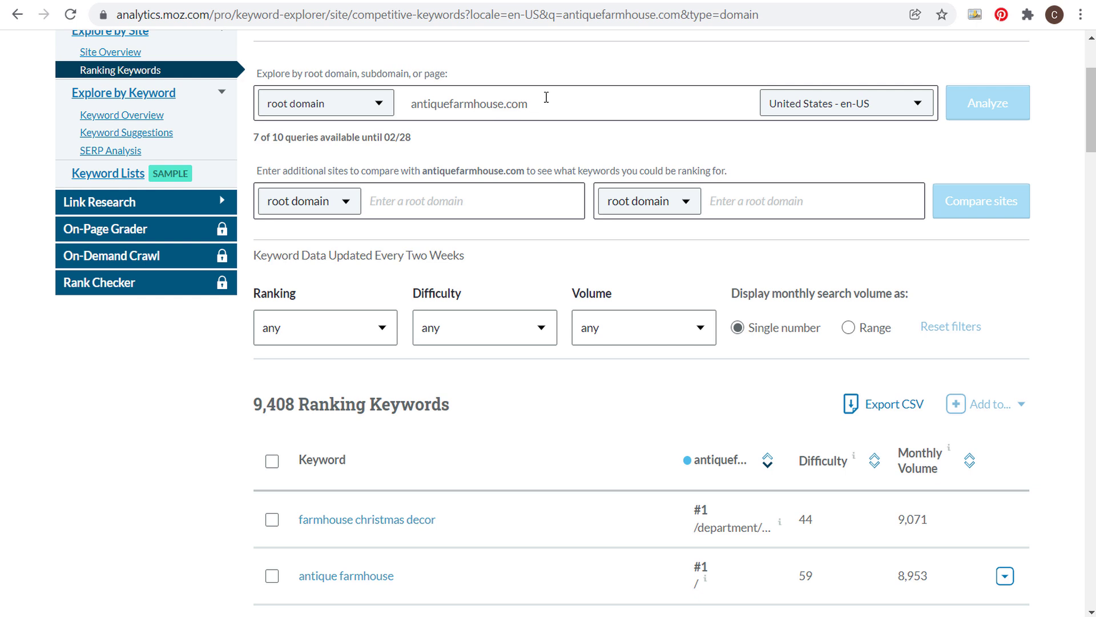
# Return to Google Keyword Planner and check the entire-site and single-page options of the website search.
pyautogui.click(718, 5)
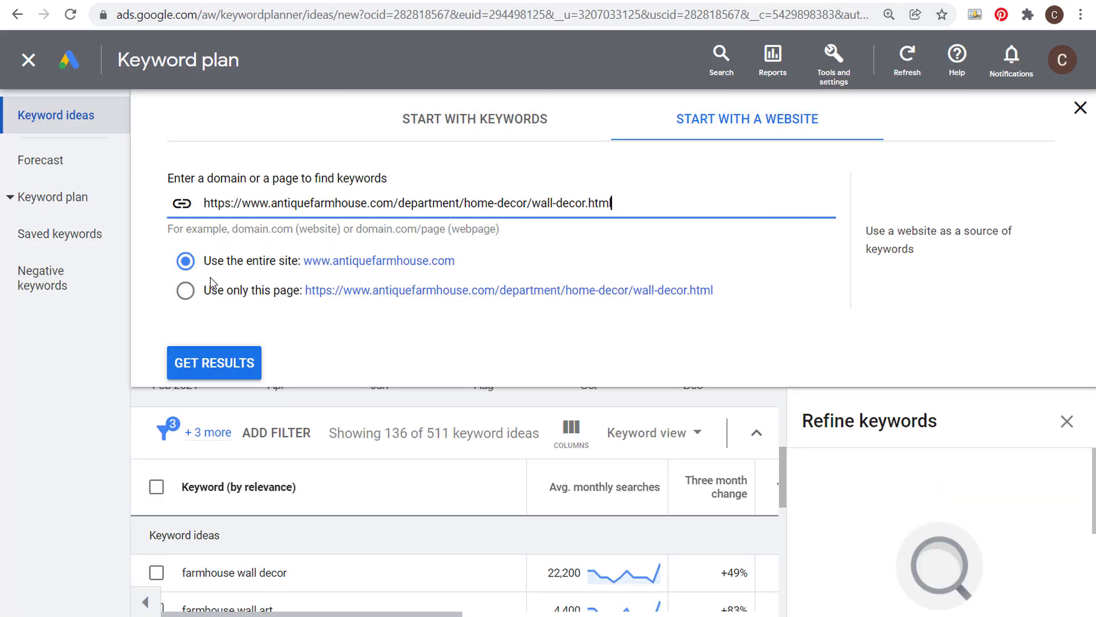
# Compare the single-page and entire-site options, close the website search without running it, and check the download formats for the keyword ideas.
pyautogui.click(185, 290)
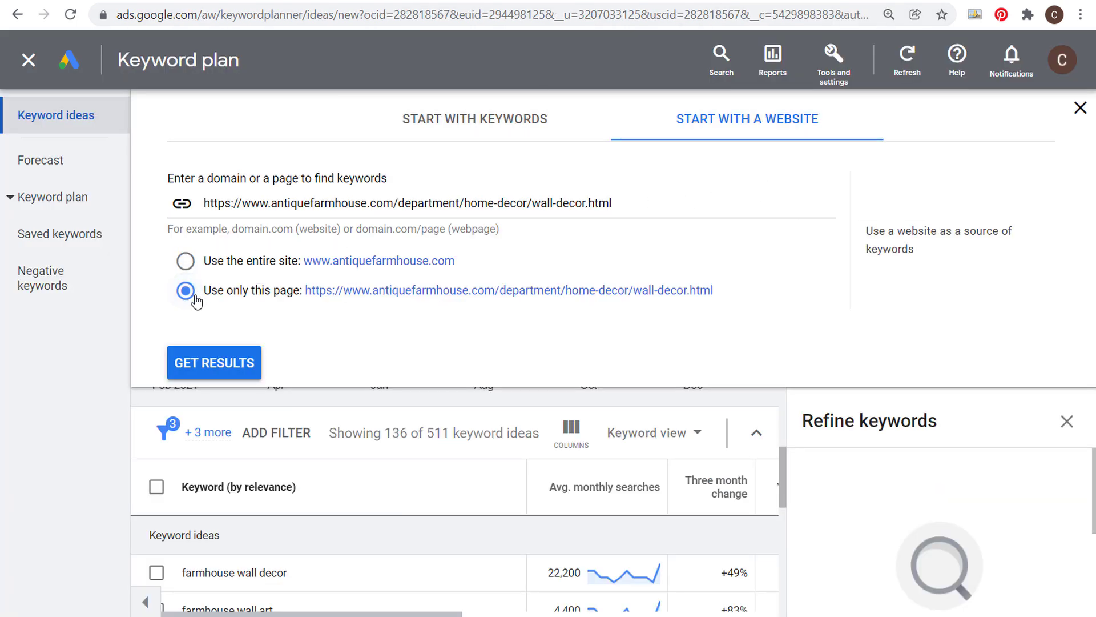
pyautogui.click(233, 262)
pyautogui.click(1080, 107)
pyautogui.click(1066, 121)
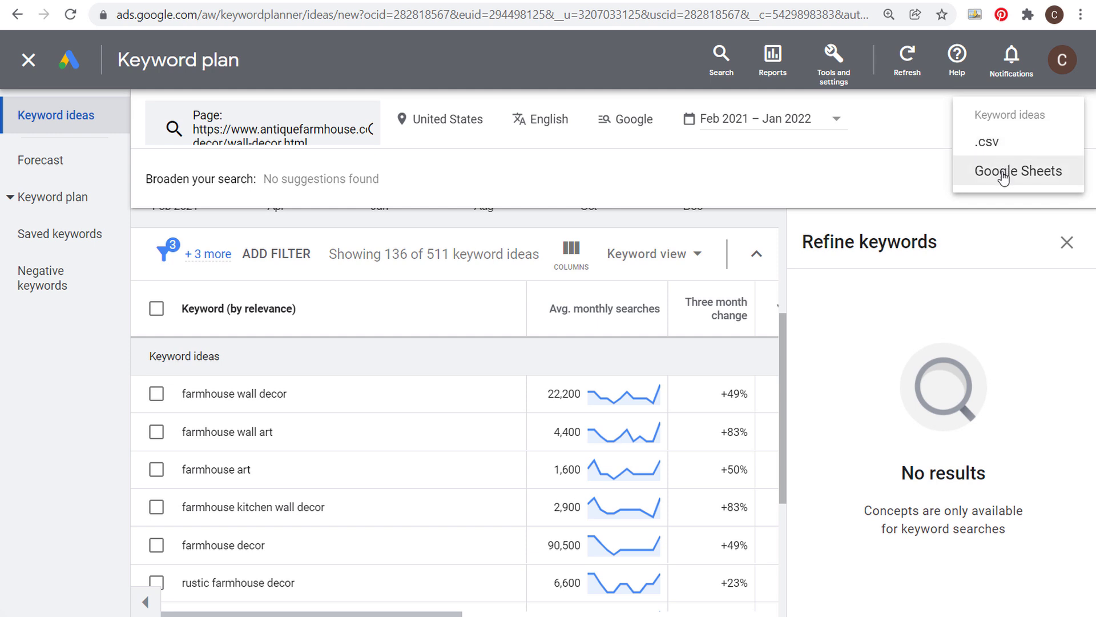
pyautogui.click(813, 190)
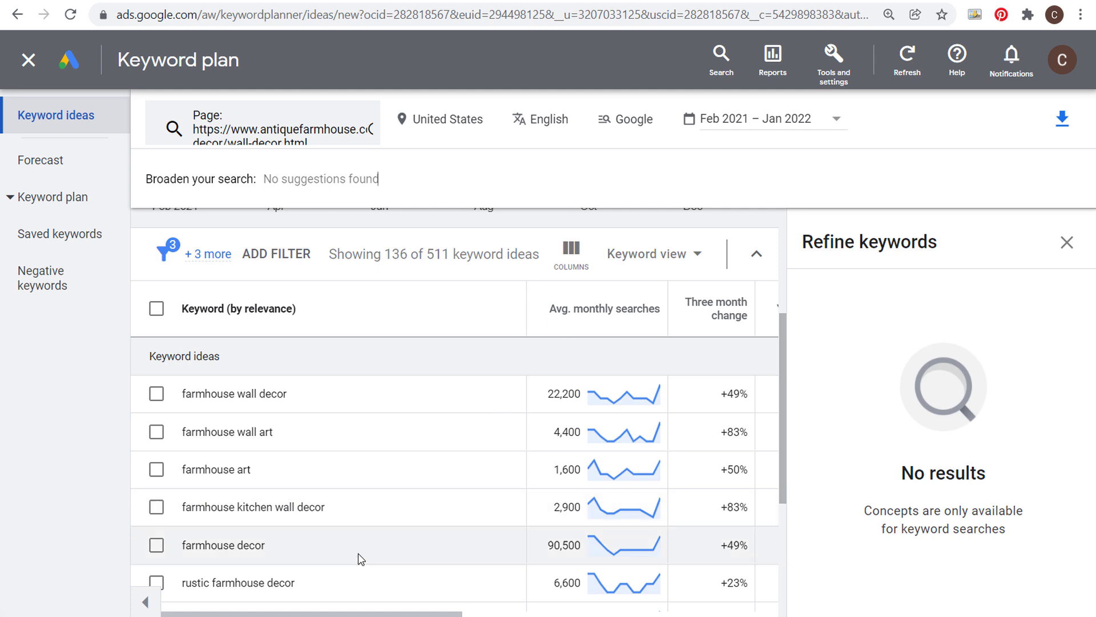
# Review the wall decor page's keyword ideas, highlighting farmhouse kitchen wall decor, farmhouse wall decor, farmhouse wall art and farmhouse art.
pyautogui.scroll(-5, 374, 475)
pyautogui.scroll(2, 353, 448)
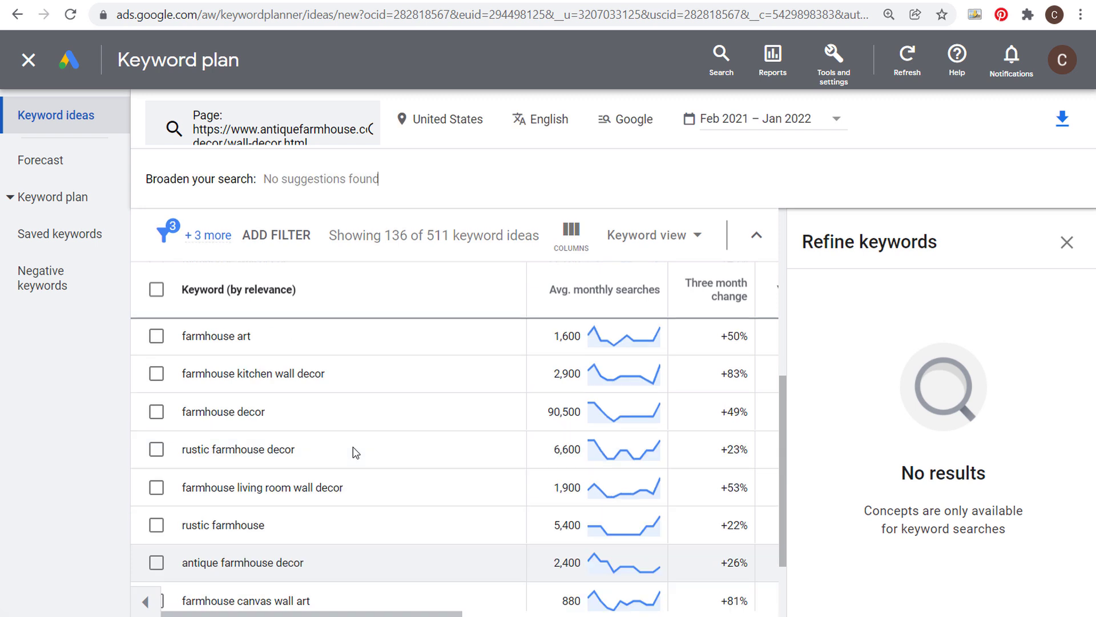
pyautogui.scroll(2, 366, 448)
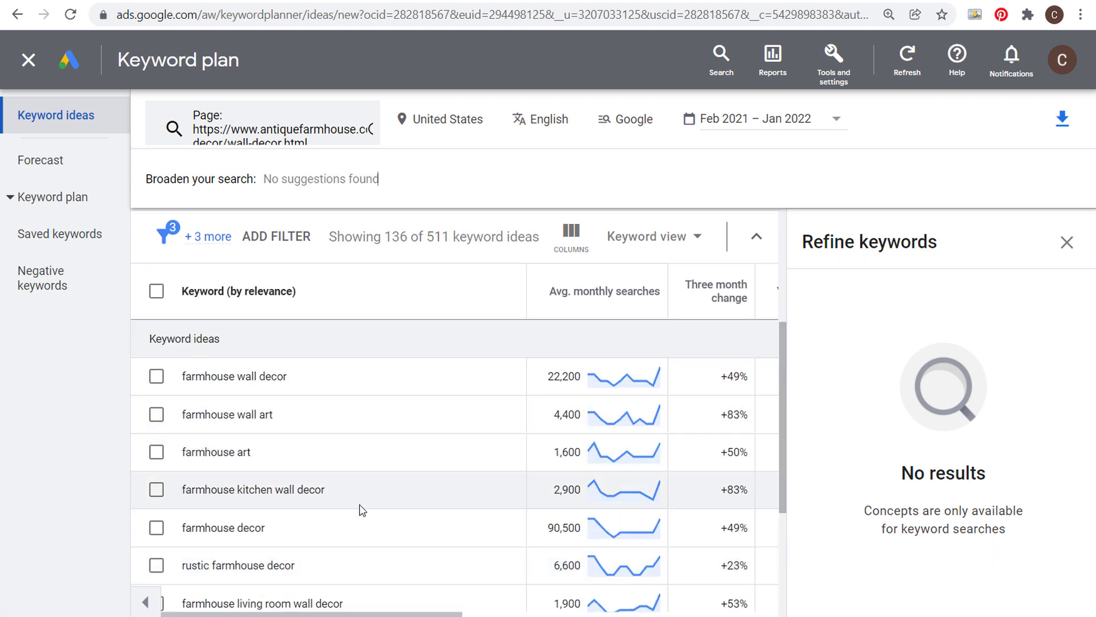
pyautogui.moveTo(371, 504); pyautogui.dragTo(199, 491)
pyautogui.click(211, 492)
pyautogui.moveTo(355, 488); pyautogui.dragTo(207, 478)
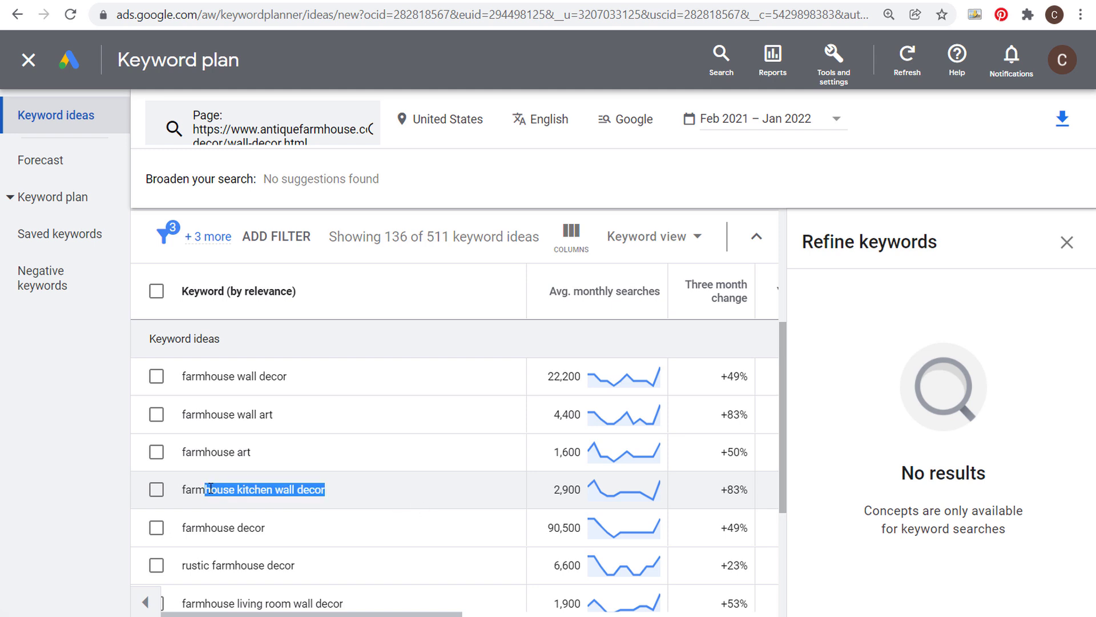
pyautogui.click(210, 489)
pyautogui.moveTo(299, 381); pyautogui.dragTo(162, 381)
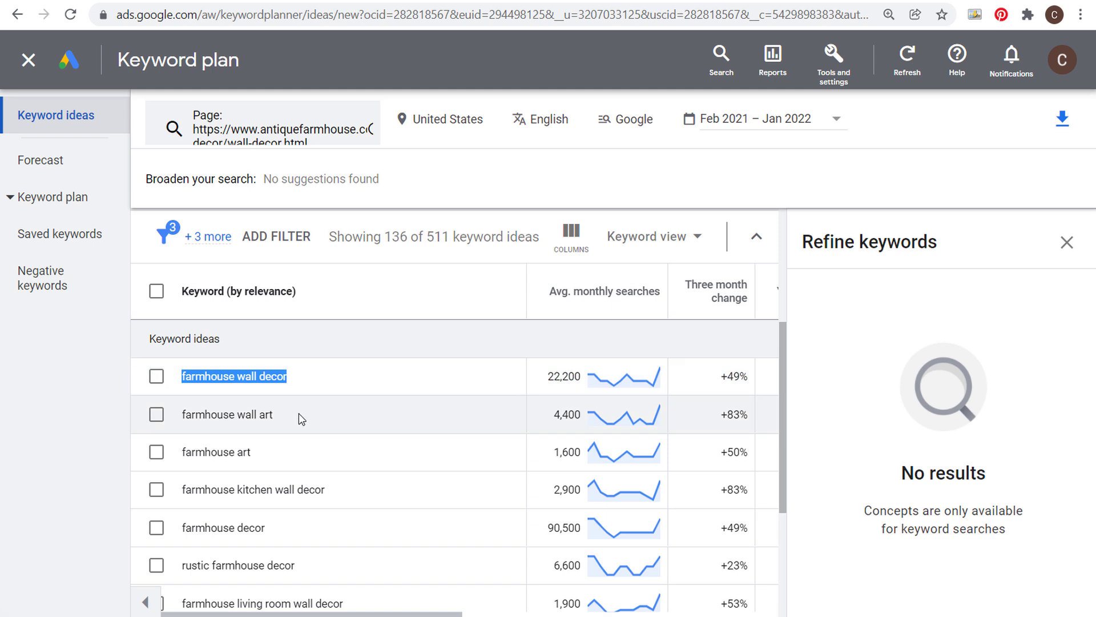
pyautogui.moveTo(299, 413); pyautogui.dragTo(189, 414)
pyautogui.moveTo(299, 452); pyautogui.dragTo(196, 452)
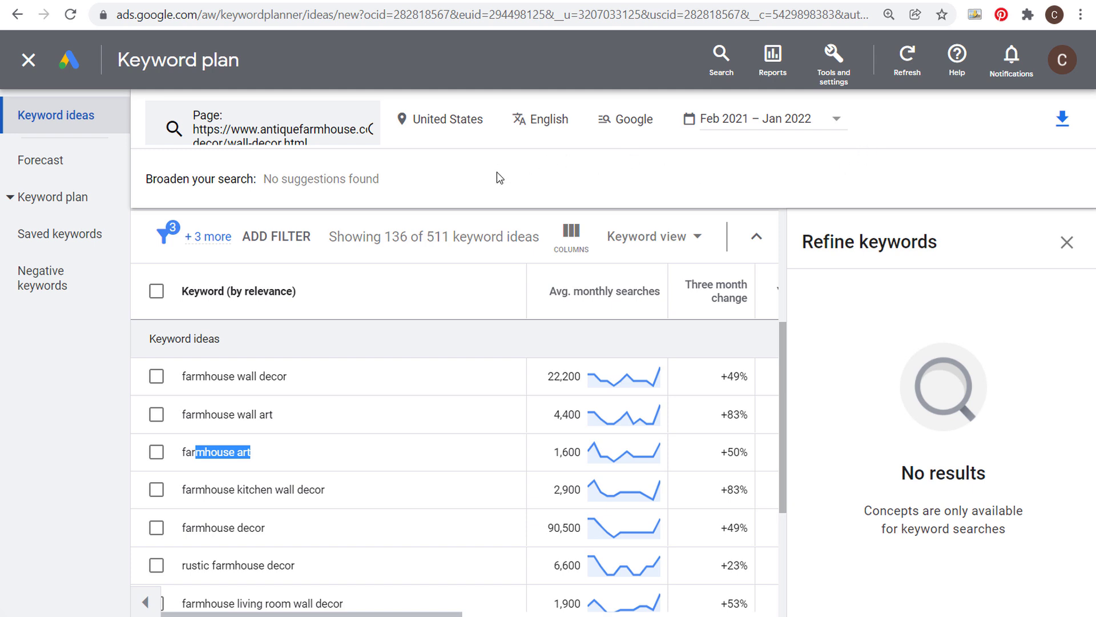
# Revisit the Semrush and SpyFu homepages as alternative competitor research tools.
pyautogui.click(17, 14)
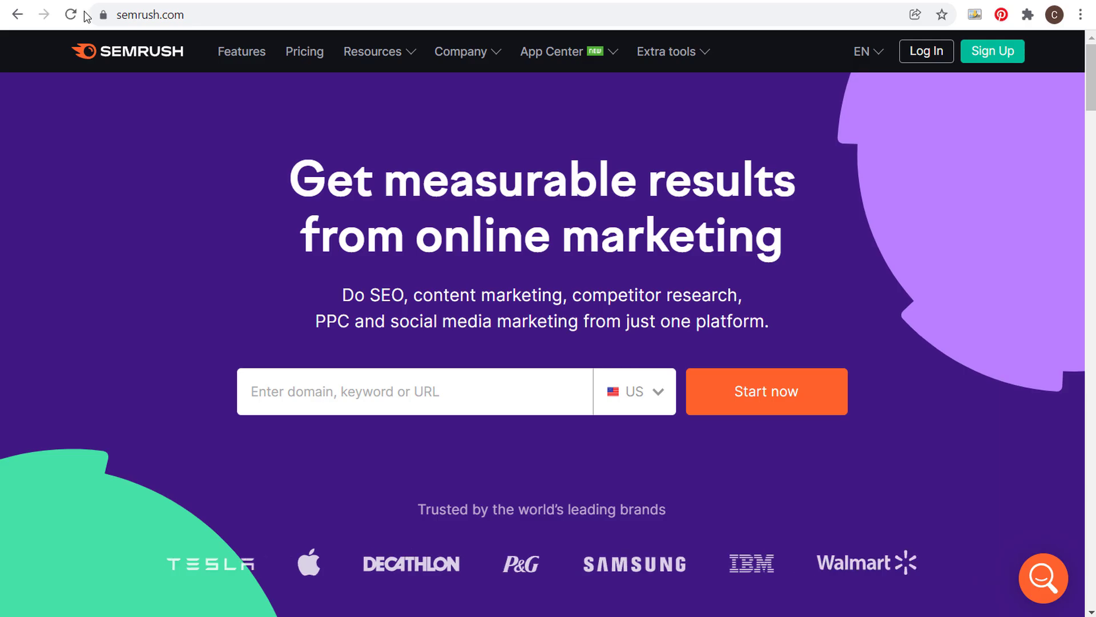
pyautogui.hotkey('alt', 'Left')
pyautogui.hotkey('alt', 'Left')
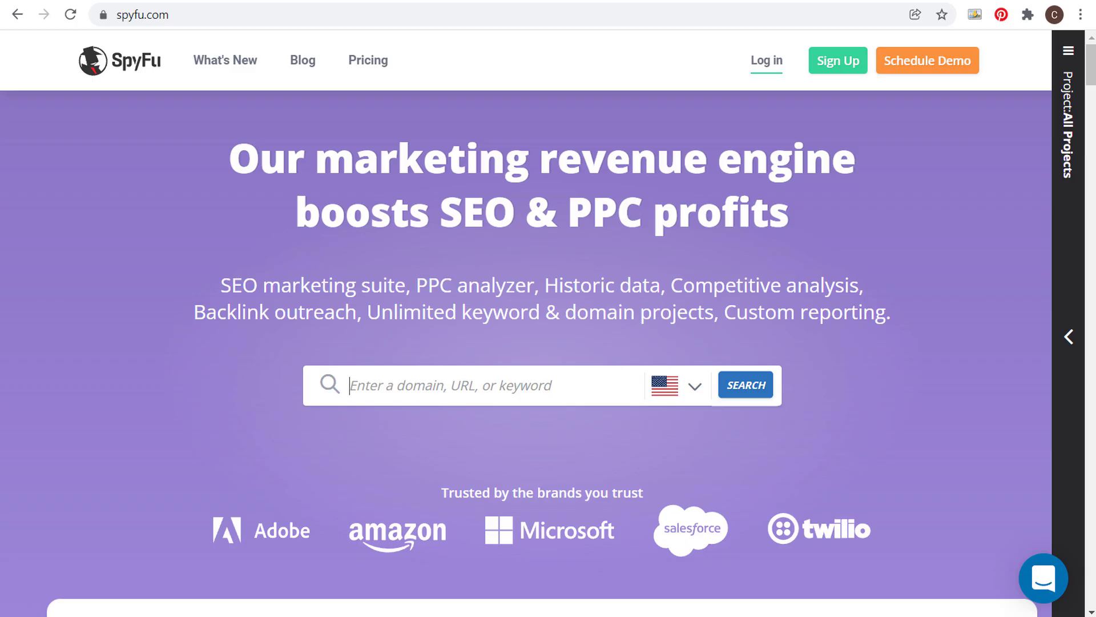
# Revisit Moz True Competitor for farmhousegoals.com and return to the product categories on the farmhousegoals.com shop page.
pyautogui.hotkey('alt', 'Left')
pyautogui.scroll(15, 169, 64)
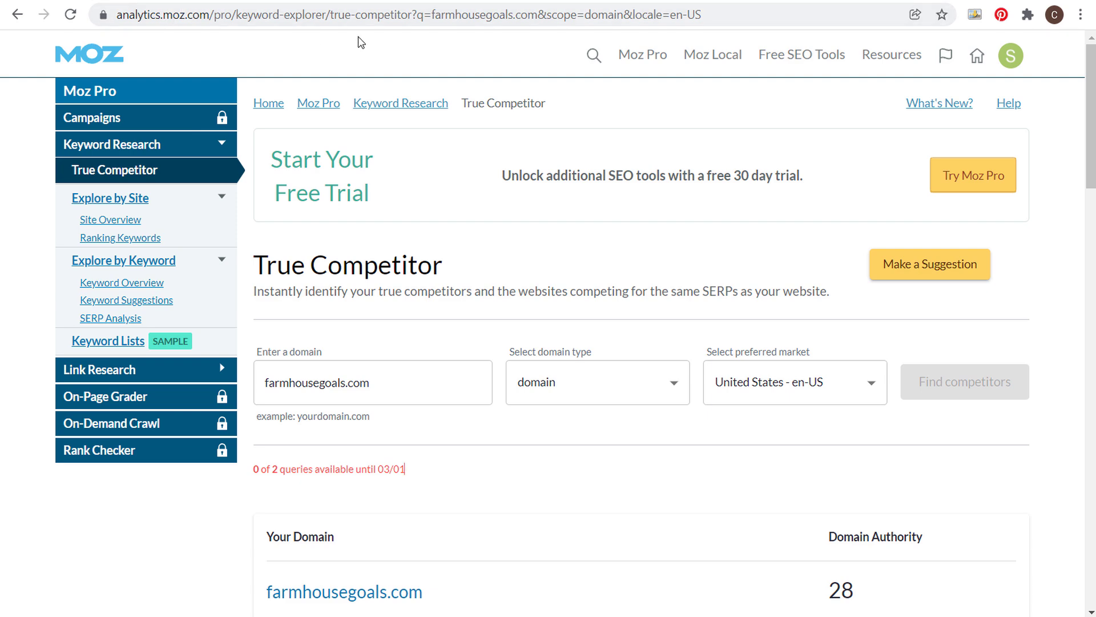
pyautogui.hotkey('alt', 'Left')
pyautogui.scroll(6, 454, 252)
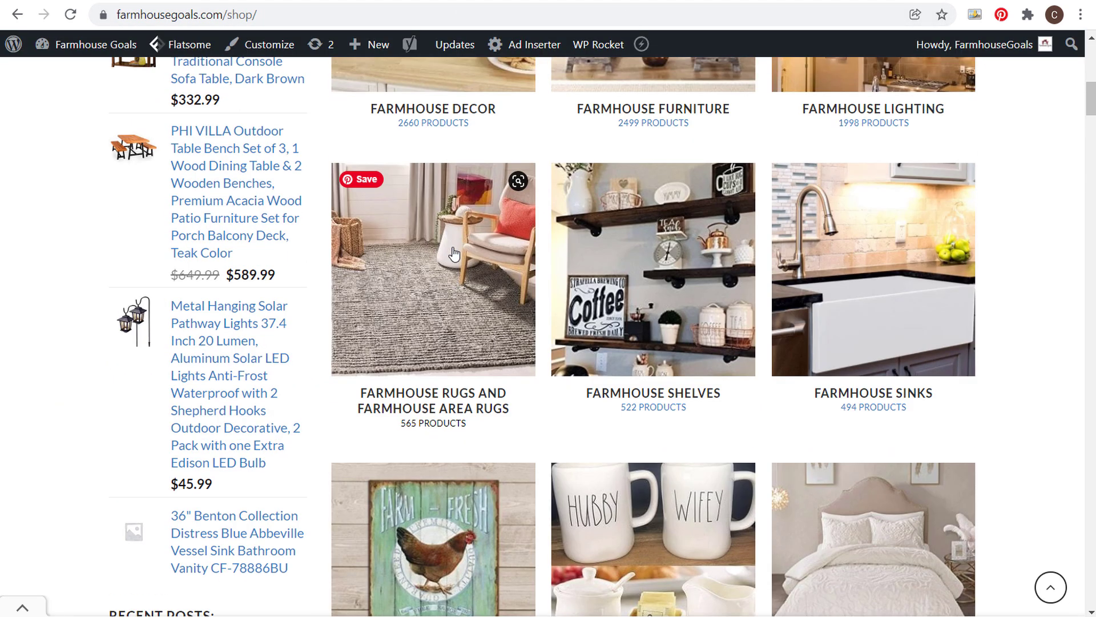